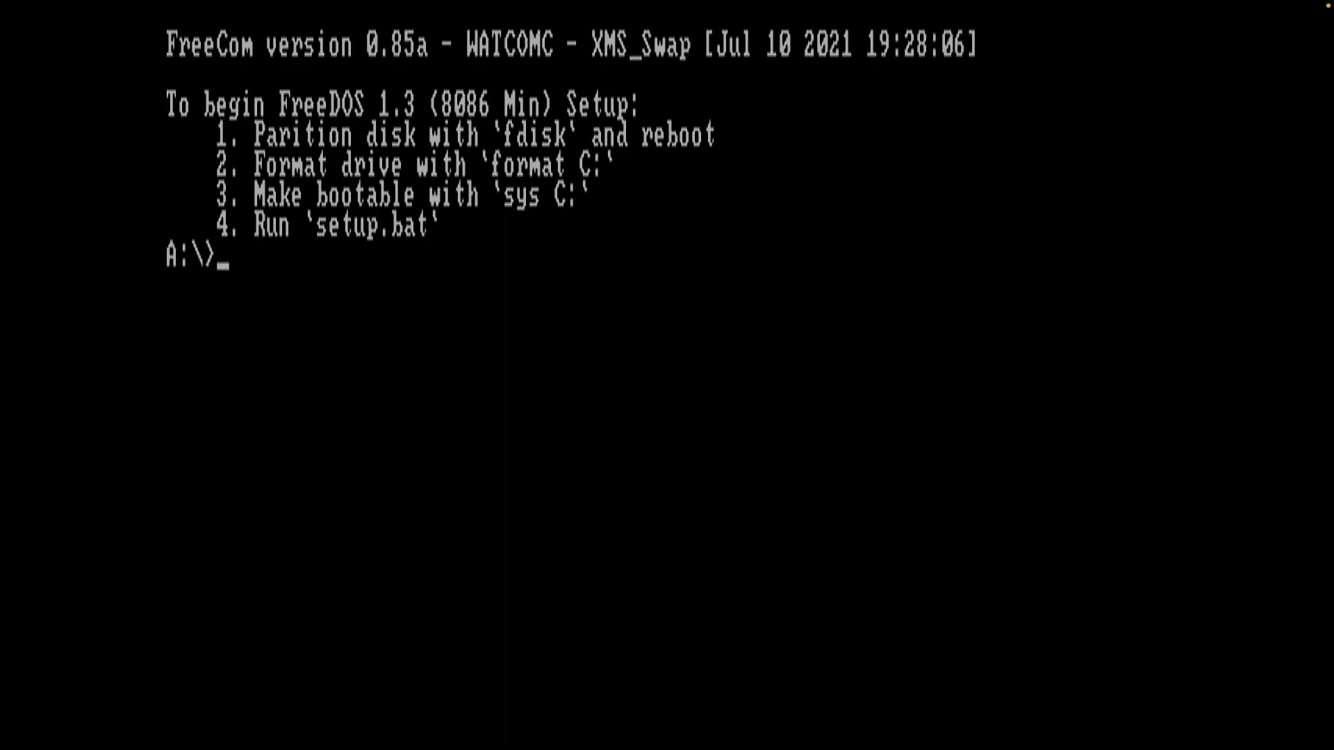
Run fdisk with large disk (FAT32) support, create an active primary DOS partition at the maximum available size, and exit
text(fdisk)
key(Return)
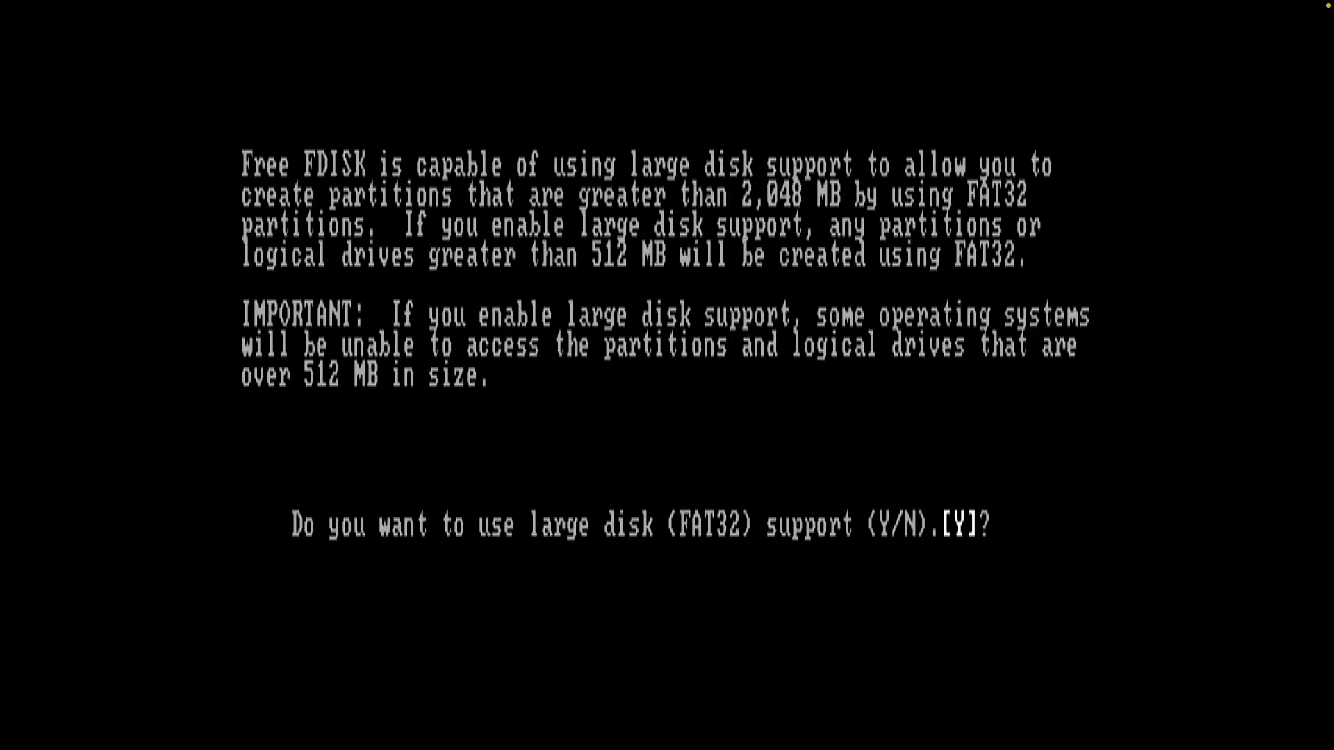
key(Return)
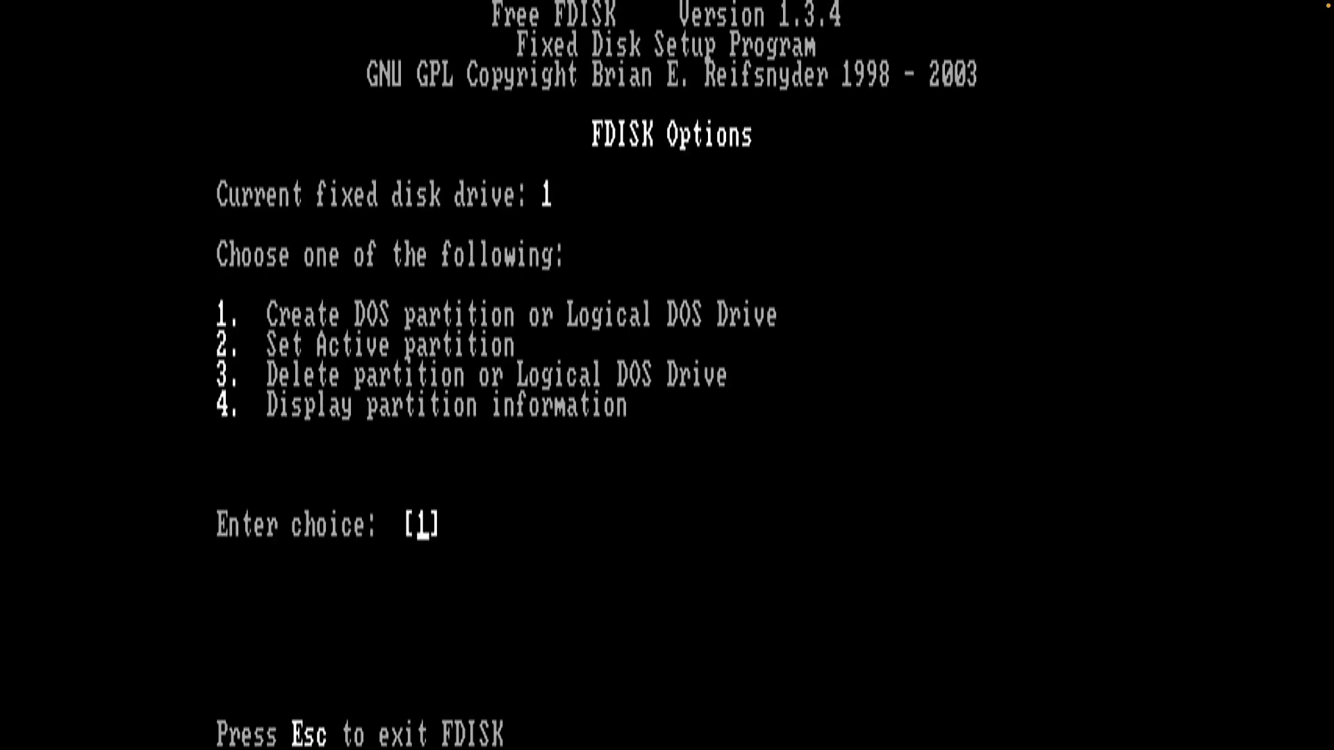
key(Return)
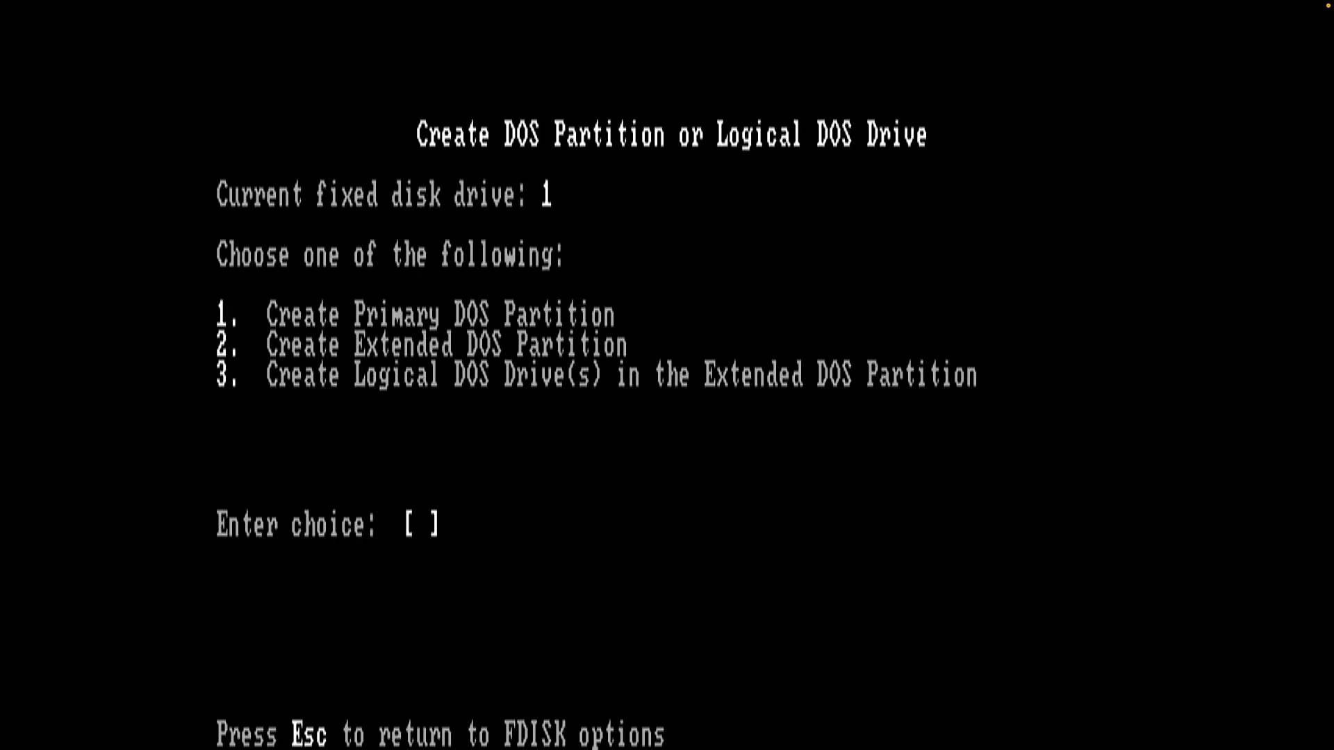
text(1)
key(Return)
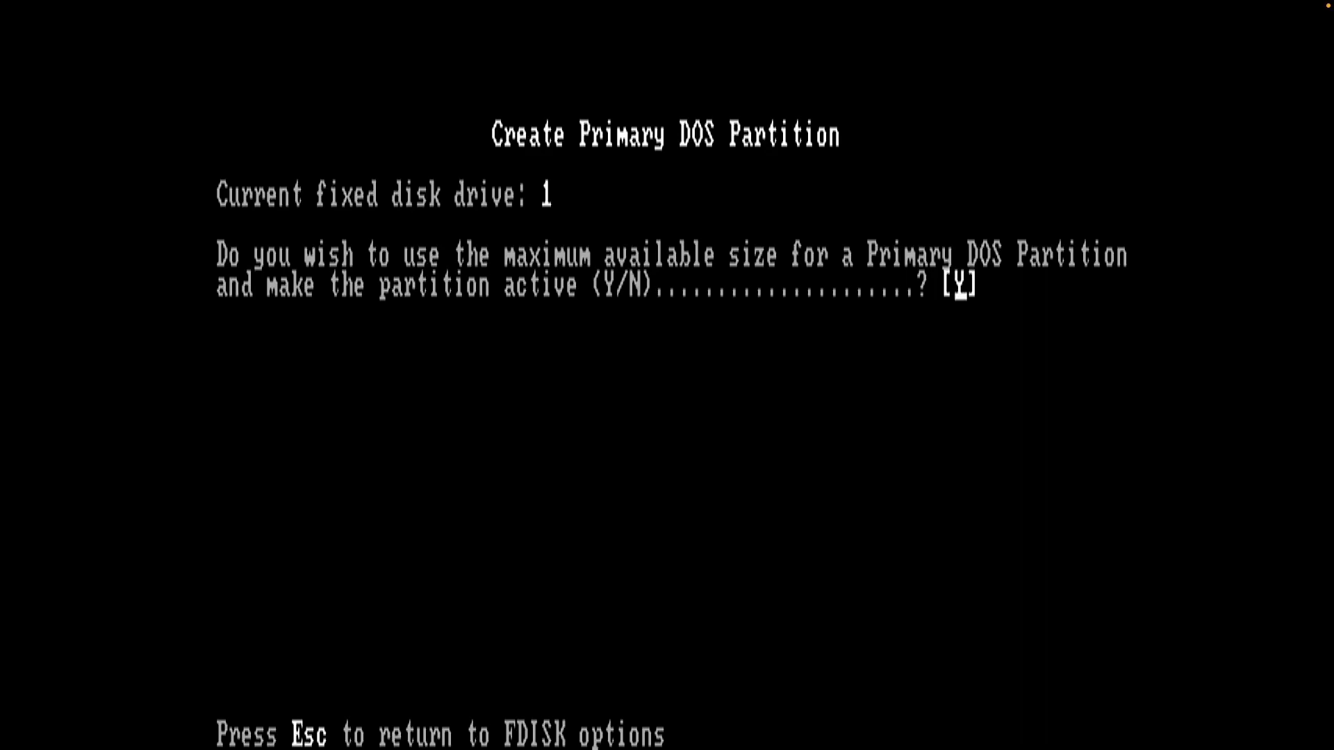
key(Return)
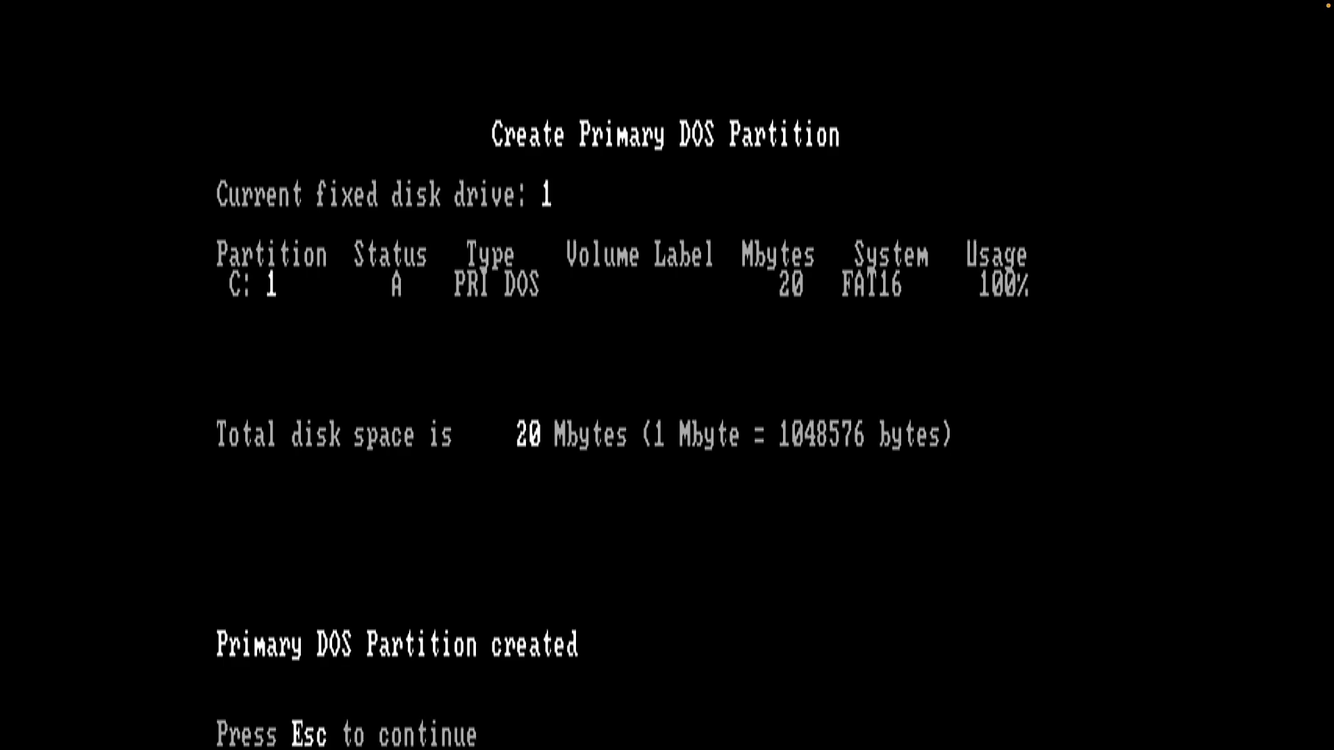
key(Escape)
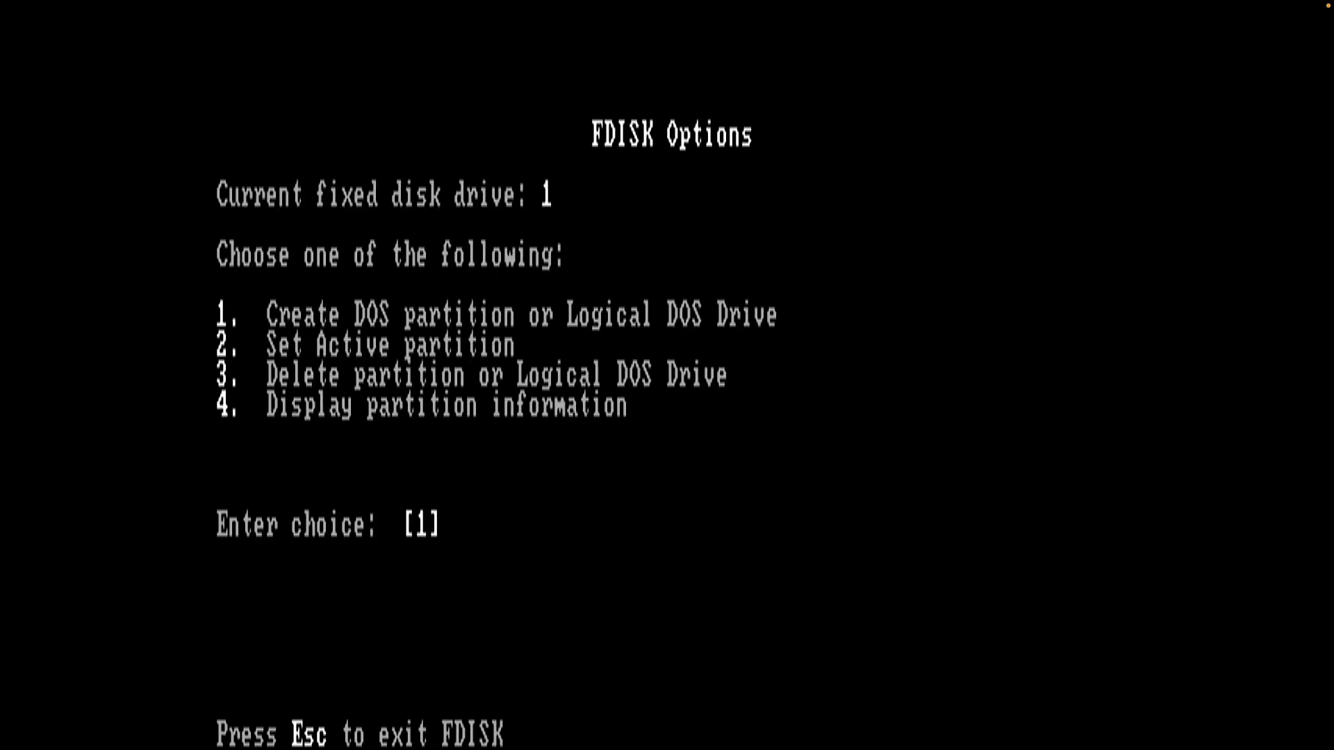
key(Escape)
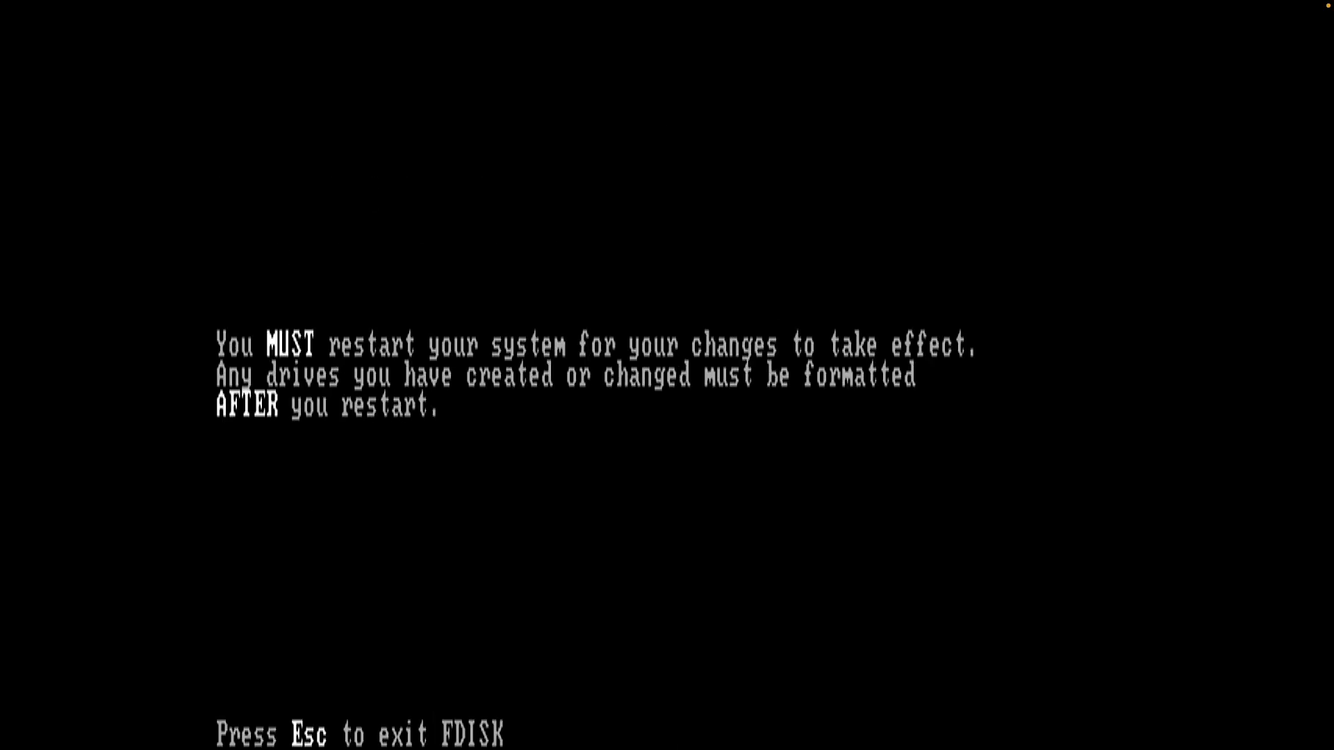
key(Escape)
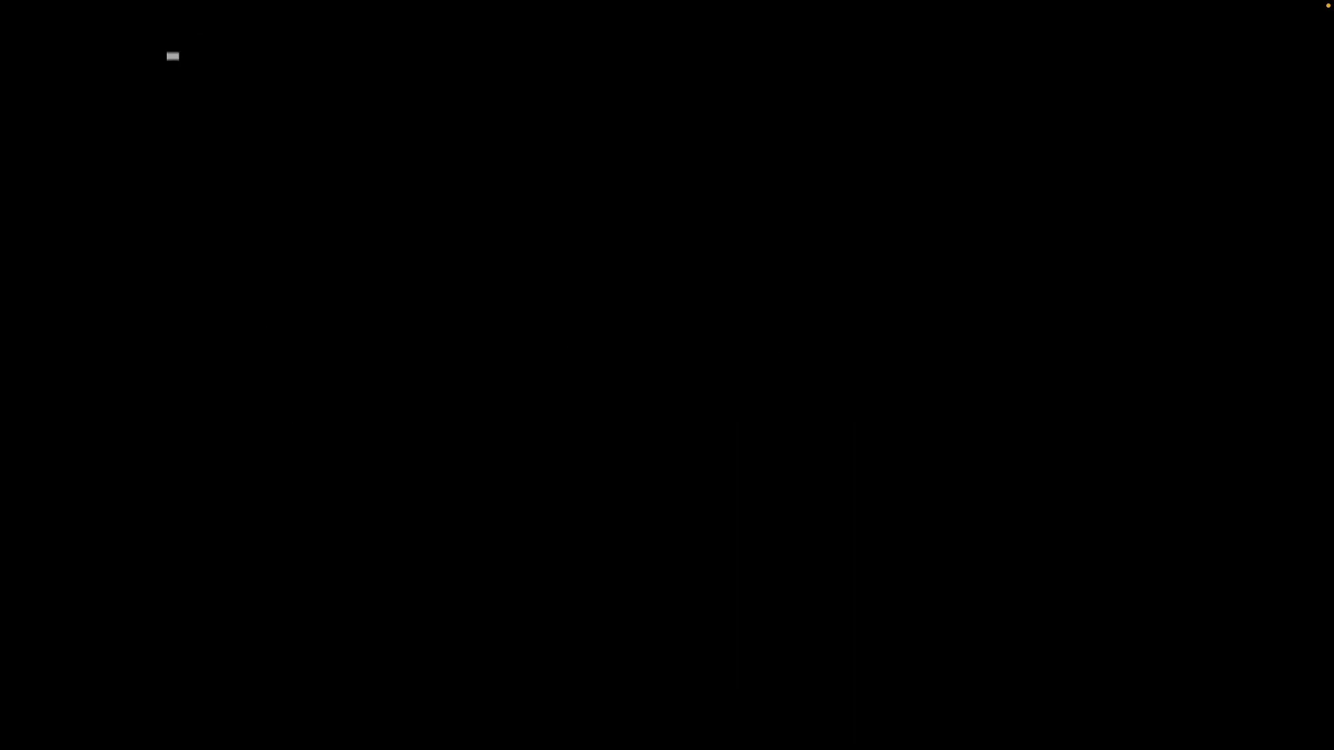
Try the reboot command at the A: prompt, and warm-restart the emulated PC from the setup floppy
text(reboot)
key(Return)
key(super+backslash)
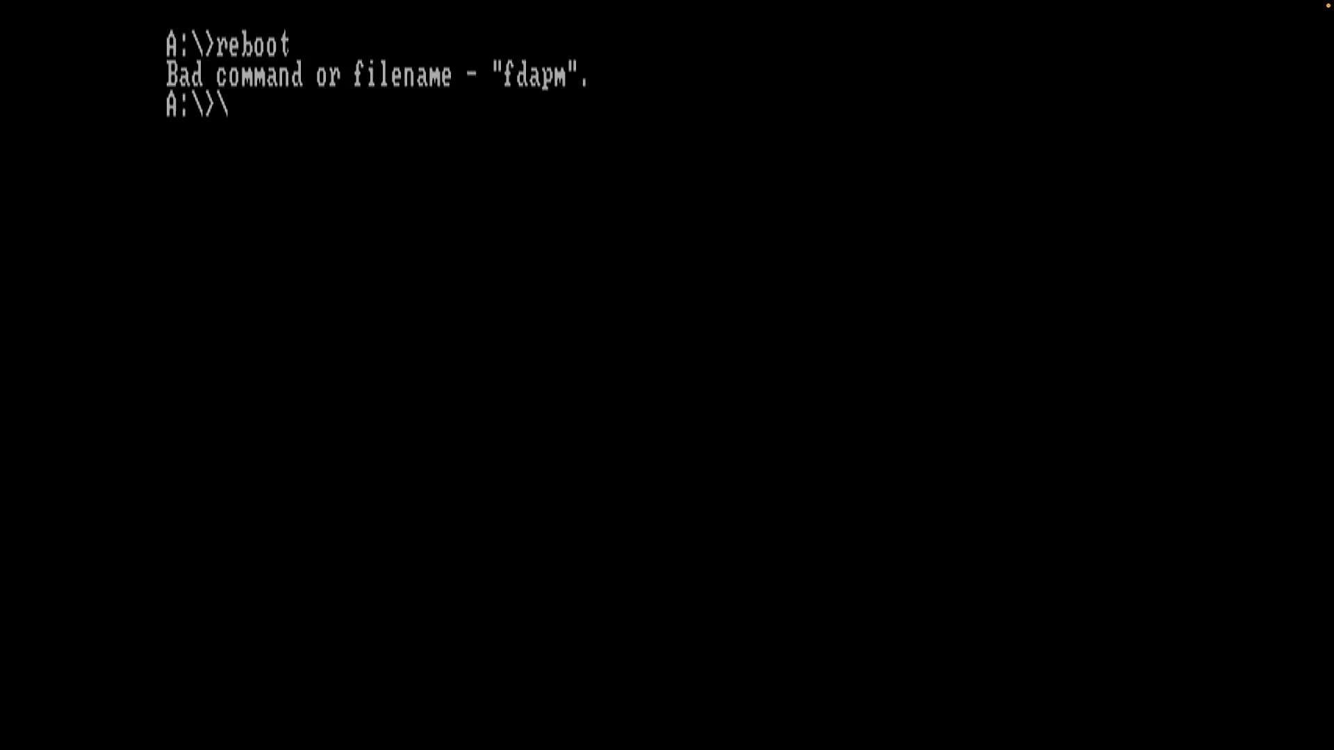
key(ctrl+alt+Delete)
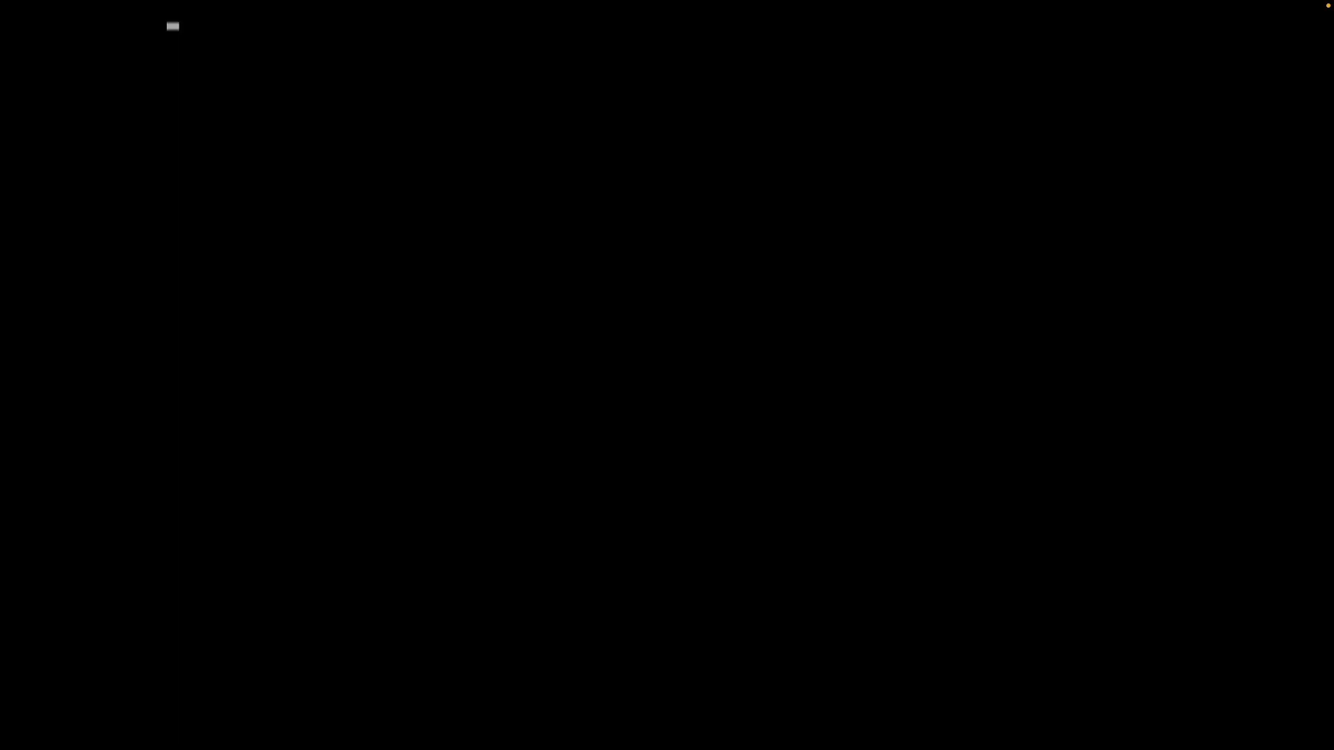
key(super+backslash)
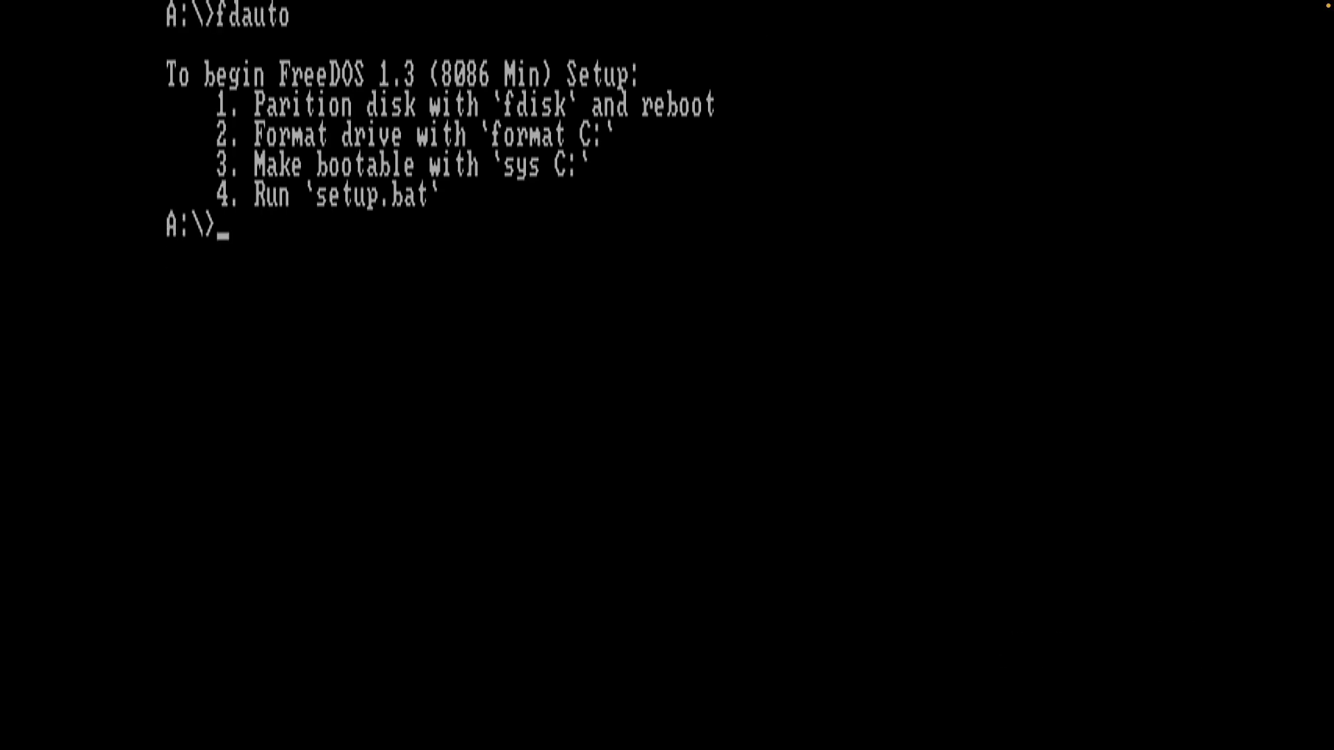
Format drive C:, confirming the data loss with YES and setting the volume label to FD135150
text(format c)
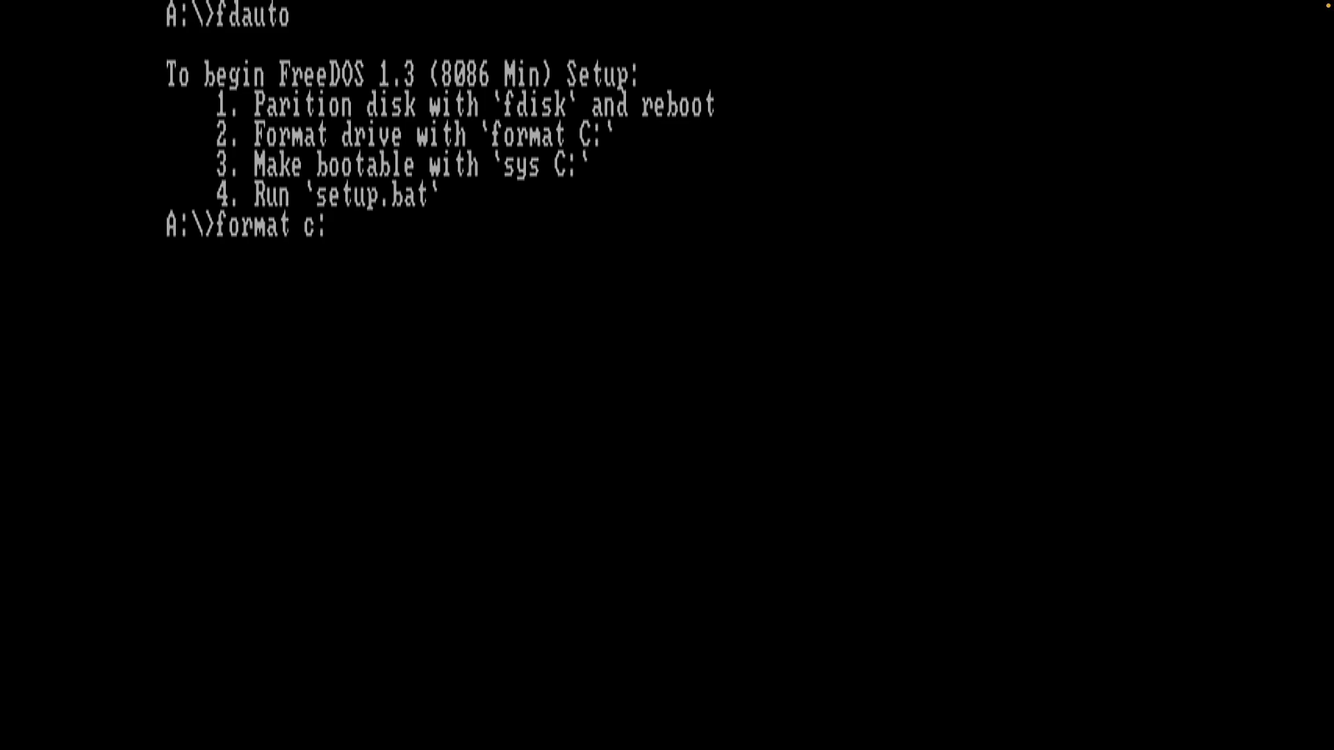
text(:)
key(Return)
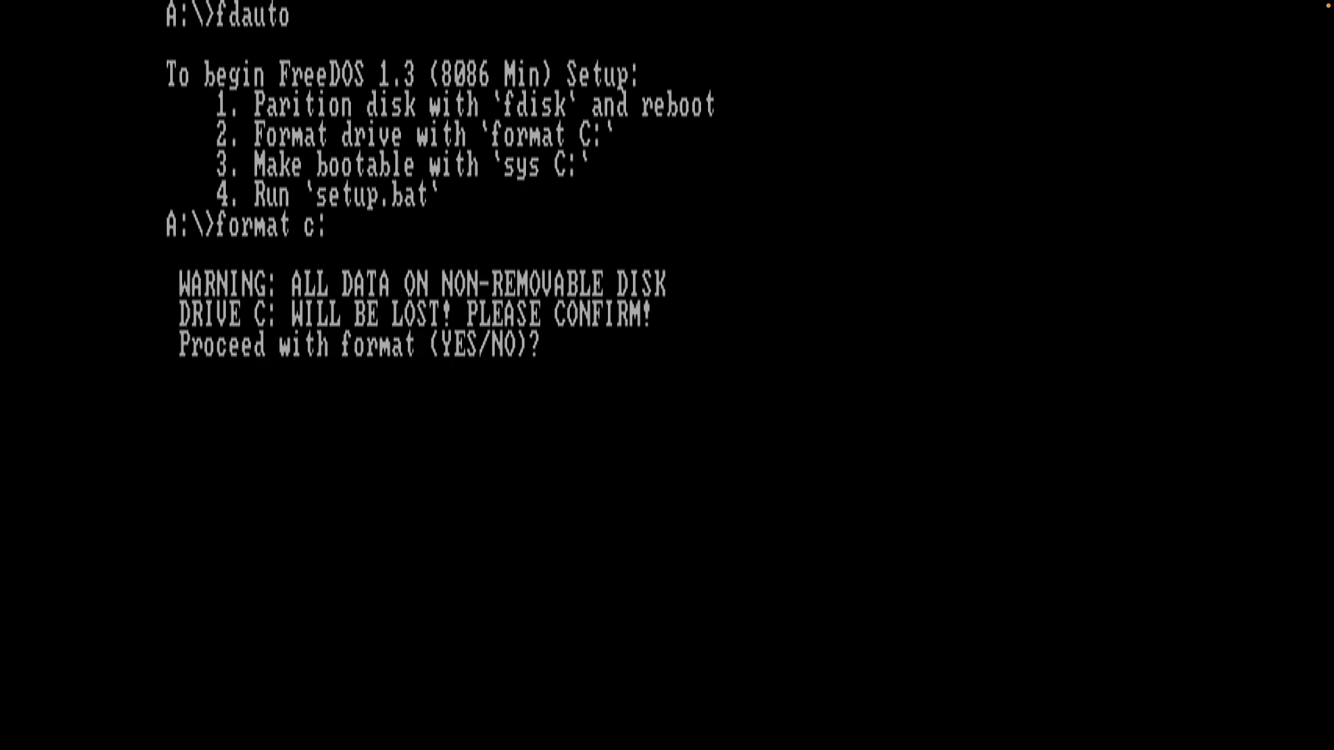
text(YES)
key(Return)
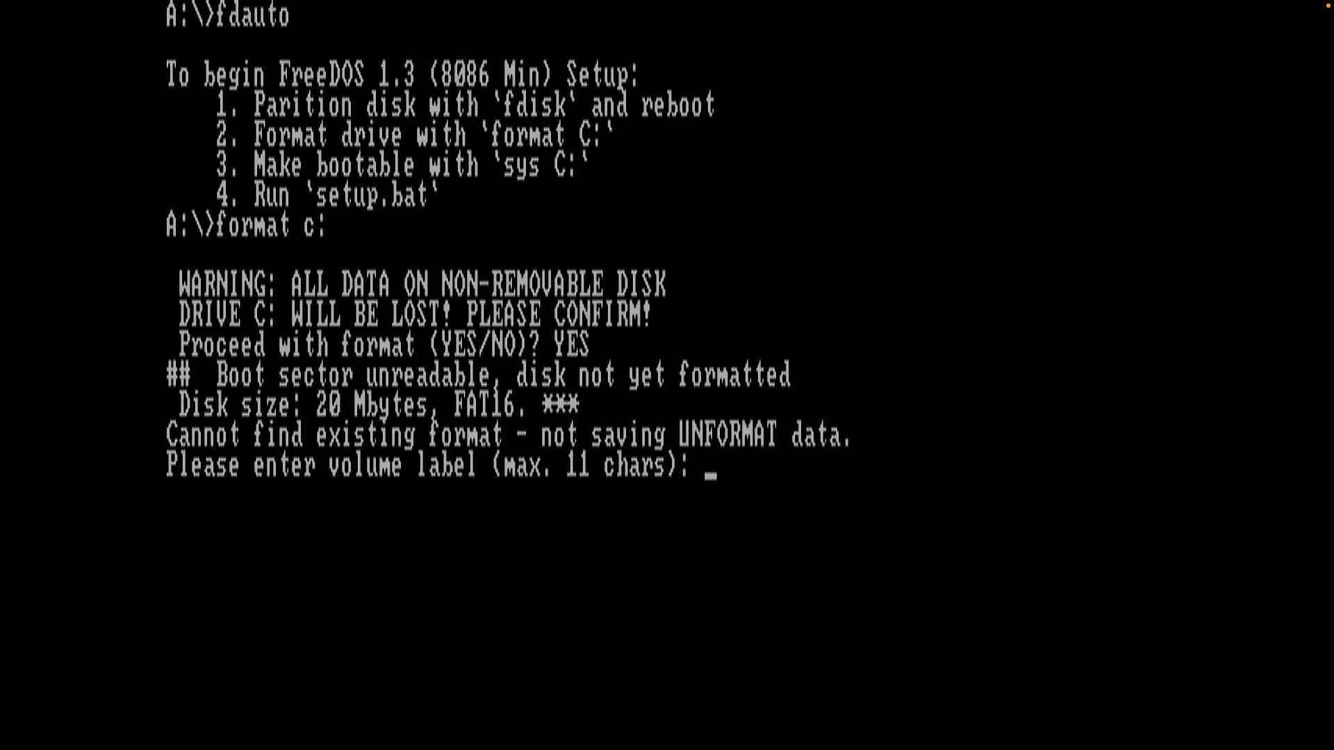
text(FD135150)
key(Return)
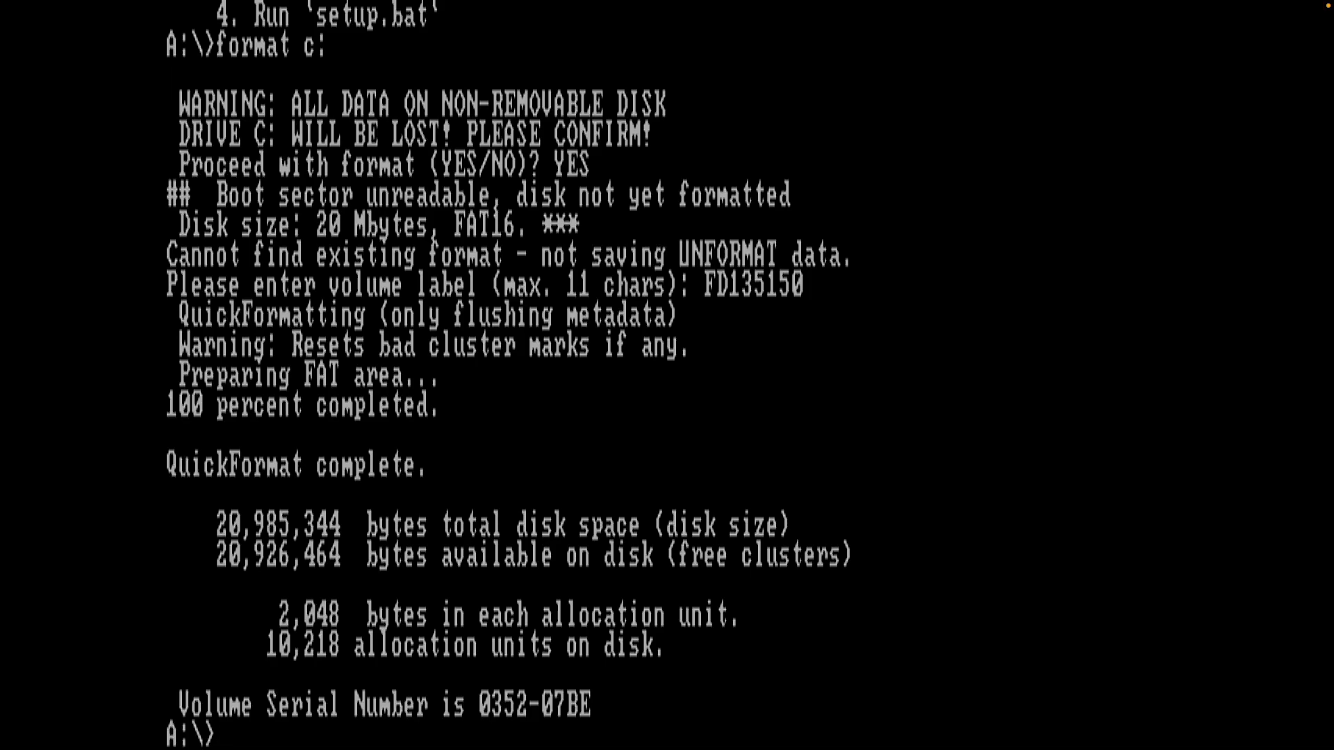
Make drive C: bootable with sys c: and start the FreeDOS installation with setup.bat
text(sys c:)
key(Return)
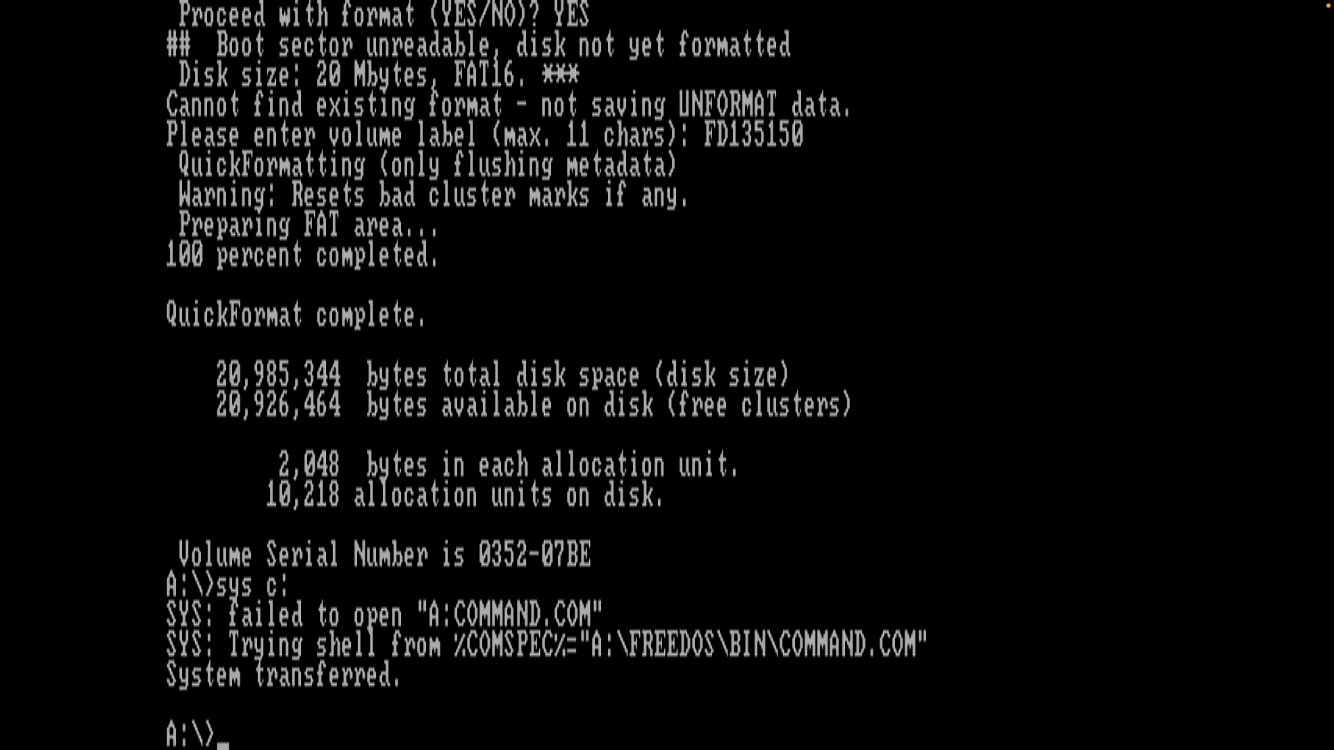
text(setup)
text(.bn)
key(BackSpace)
text(at)
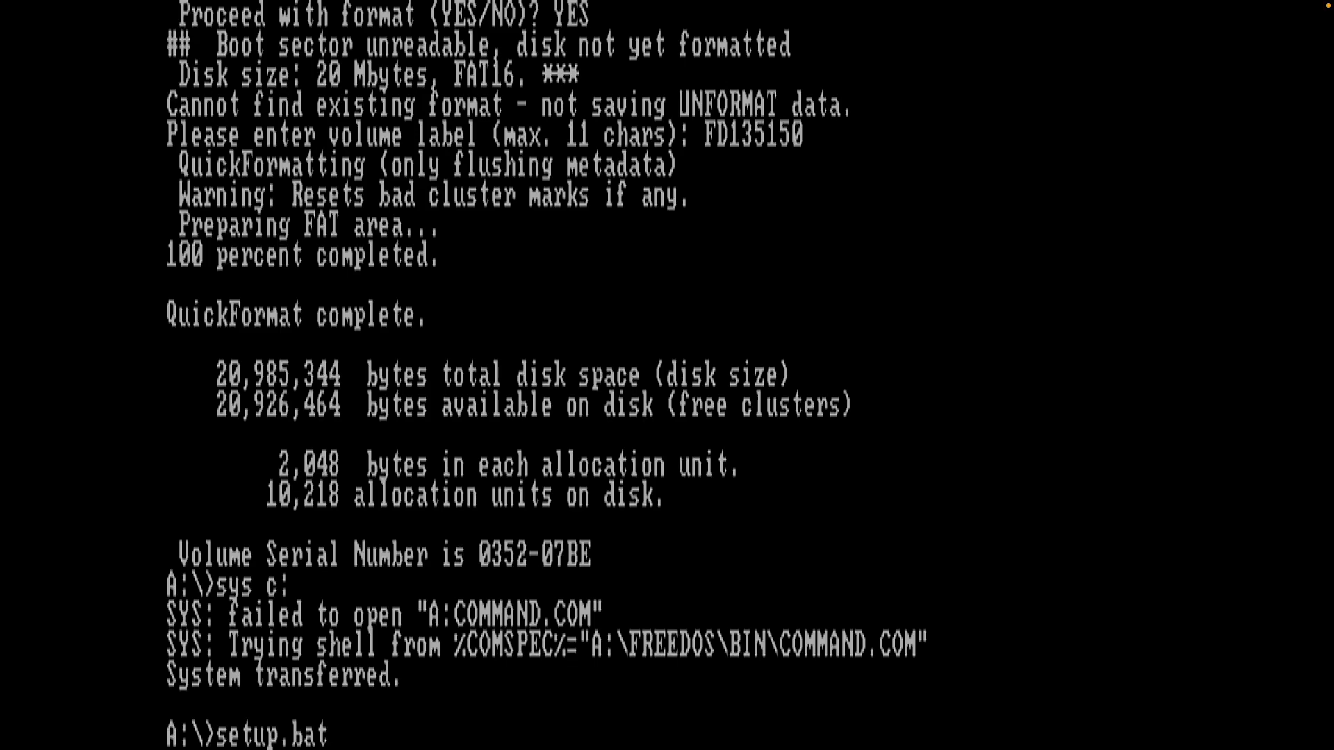
key(Return)
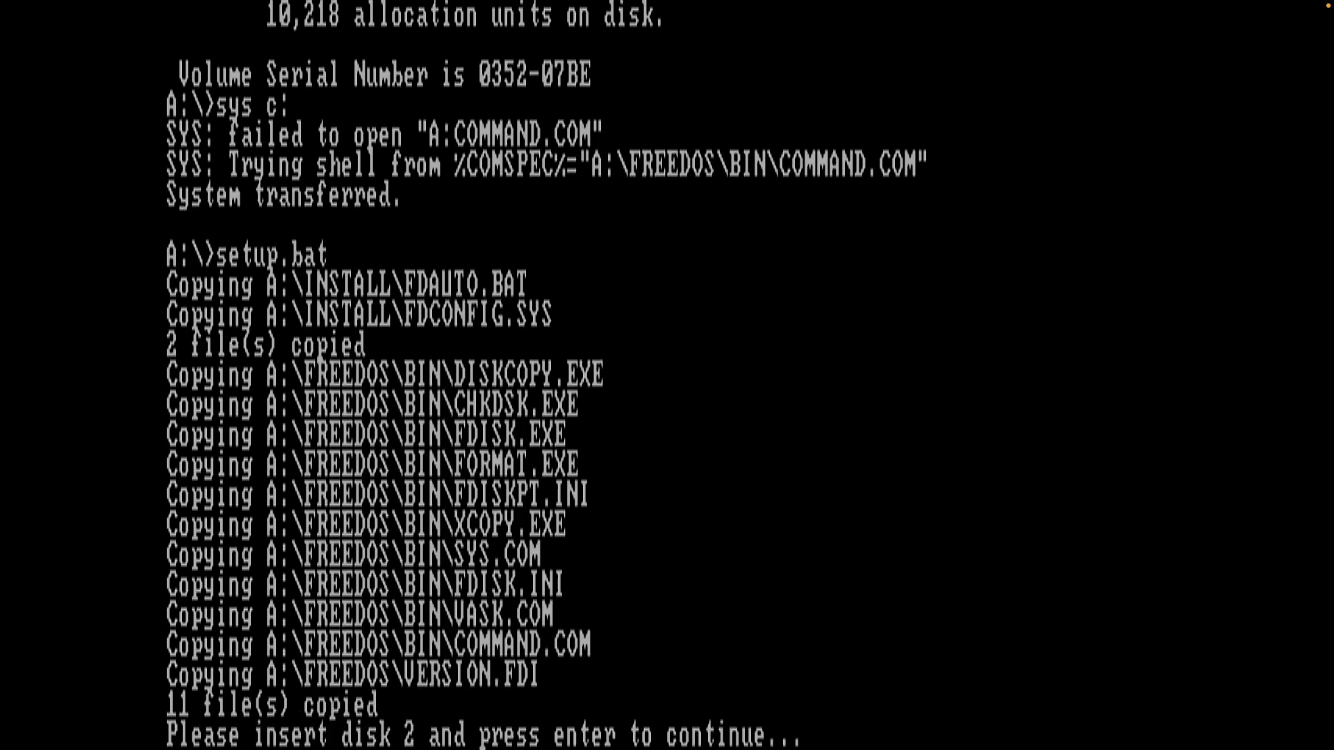
Swap the image in floppydisk1 for FD13-D2.IMG in read-only mode and continue the setup with disk 2
key(super+backslash)
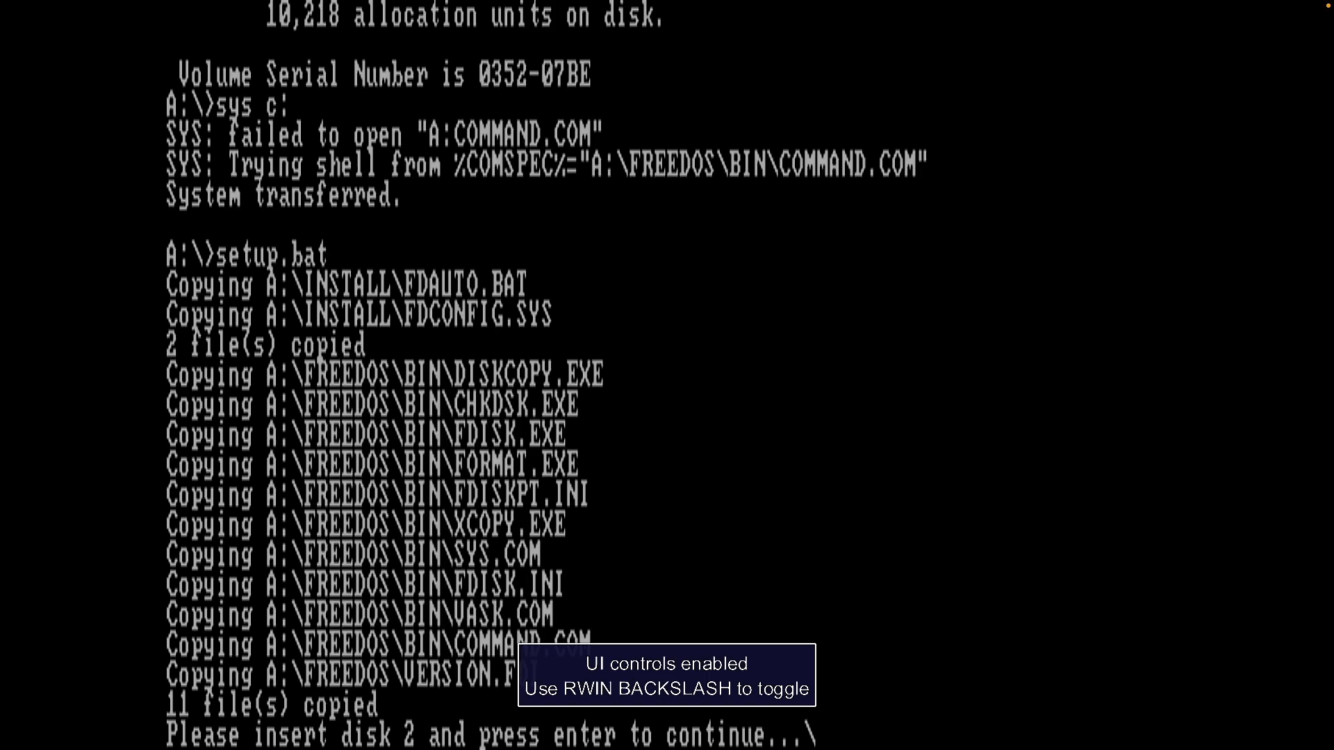
key(Tab)
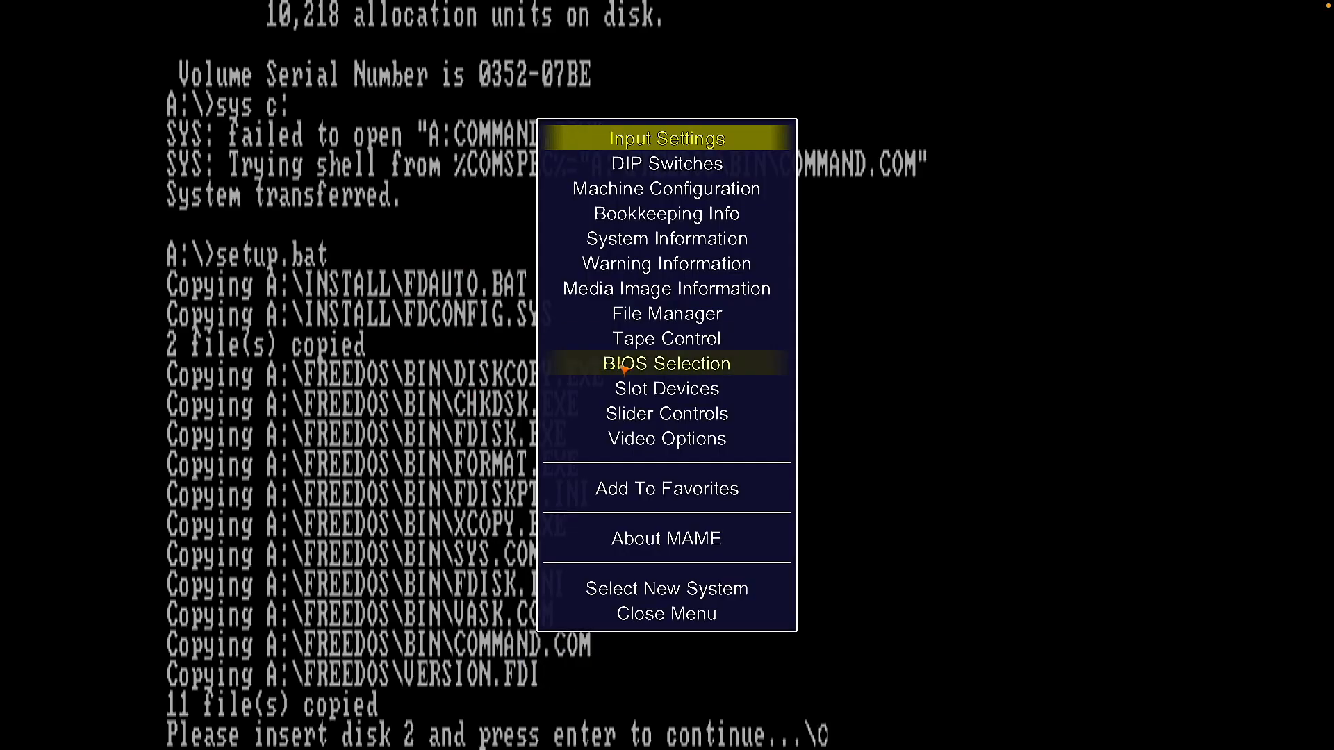
click(640, 311)
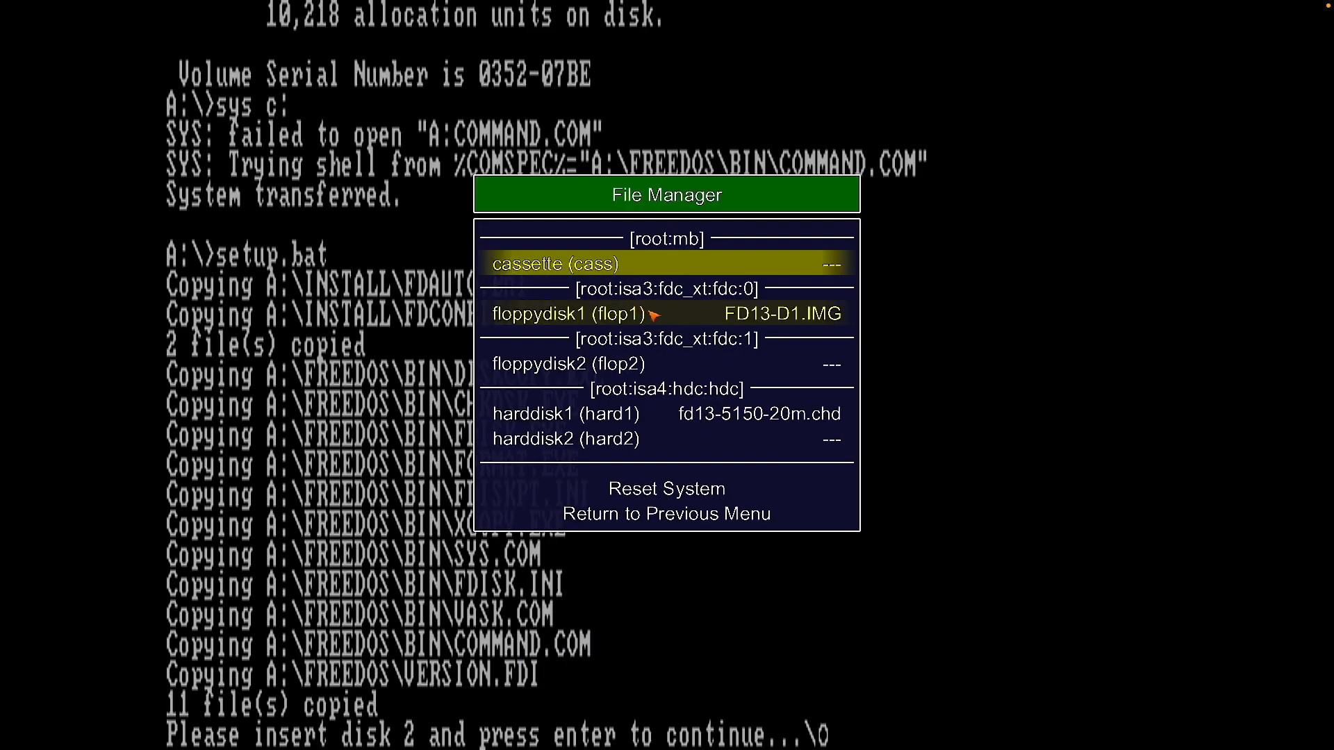
click(725, 321)
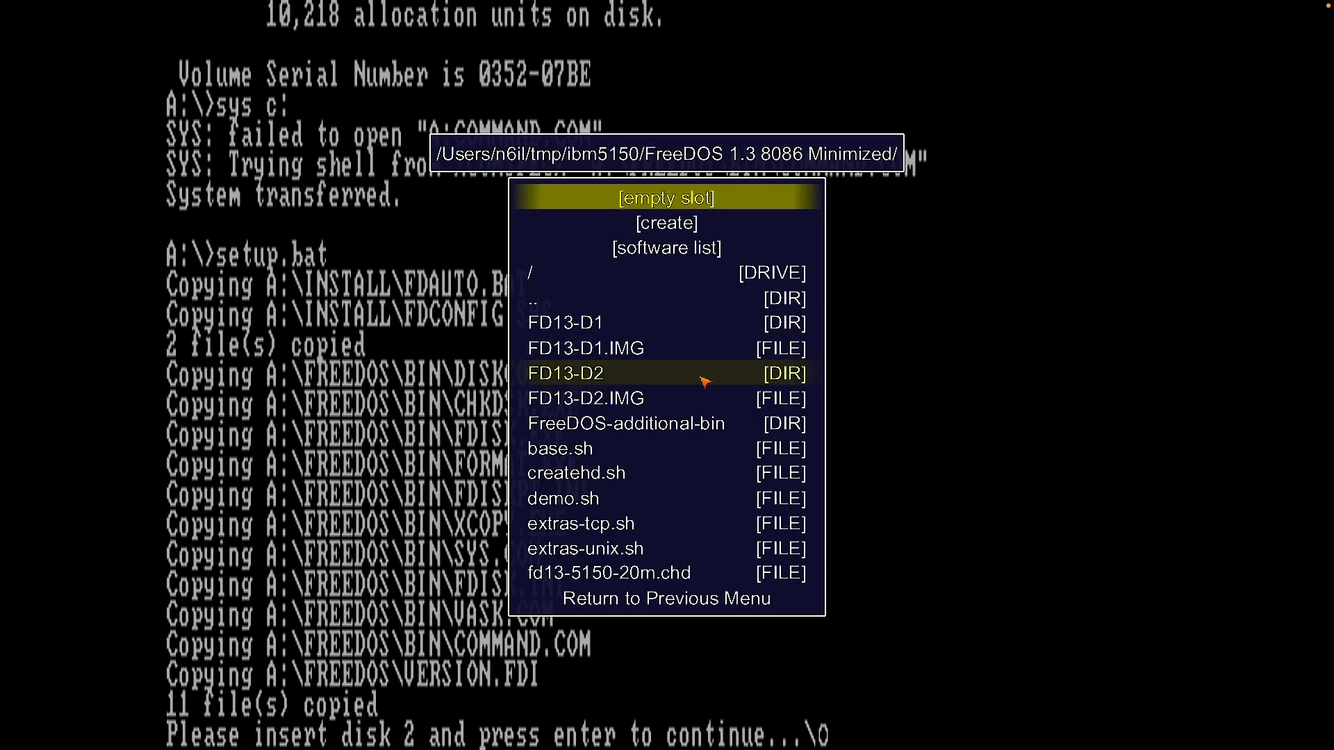
click(708, 402)
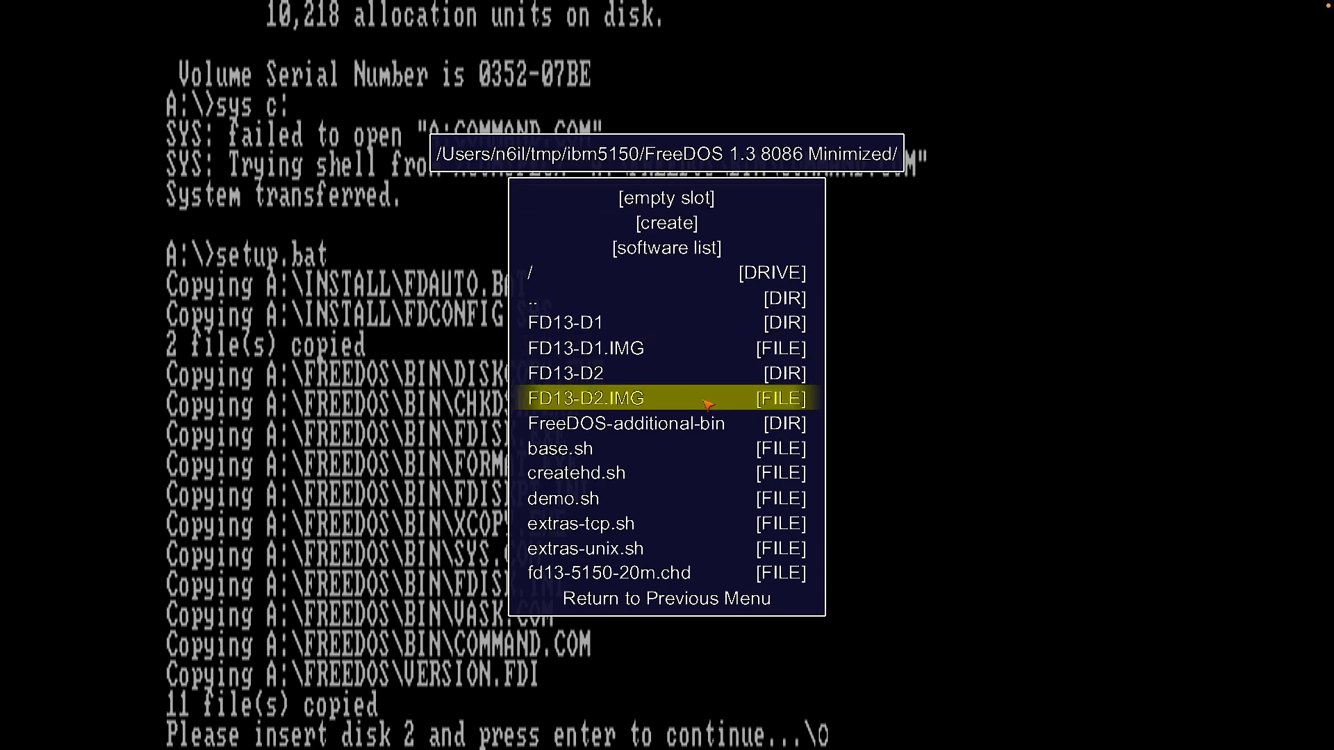
click(707, 403)
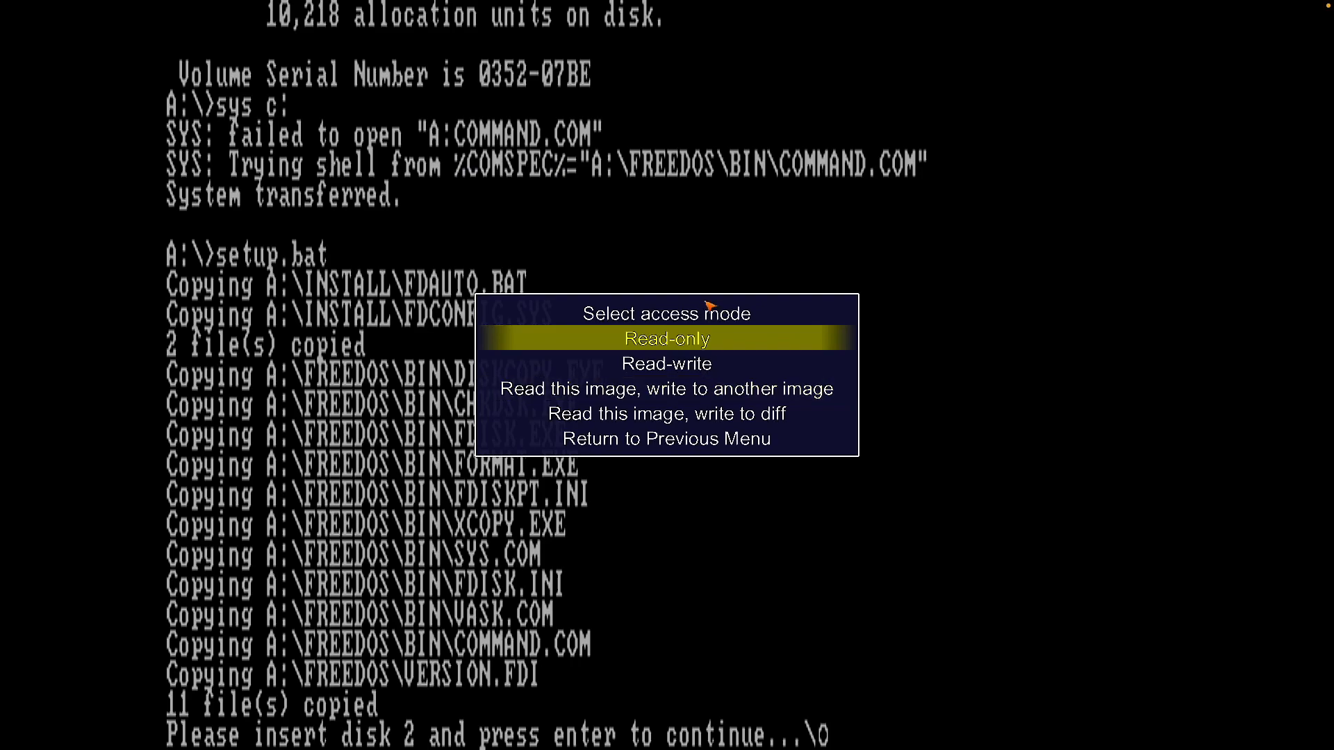
click(697, 340)
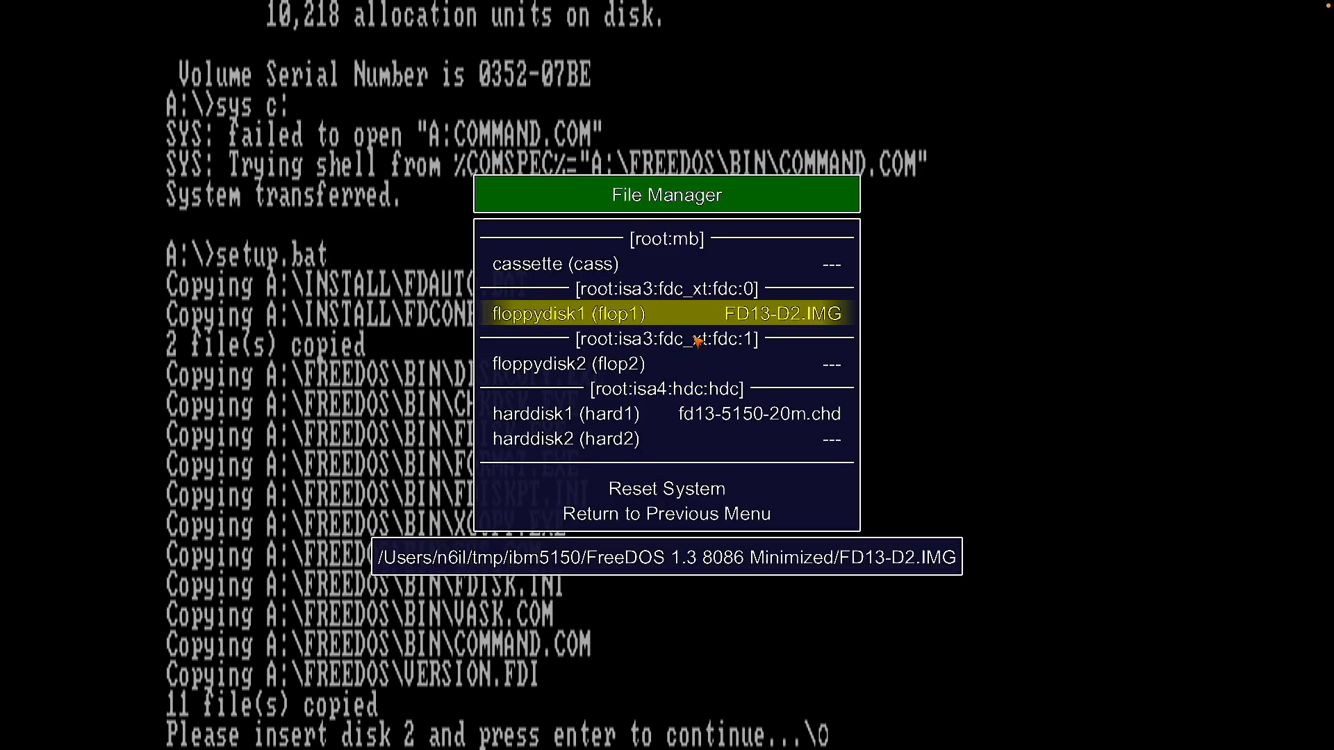
key(Tab)
key(Return)
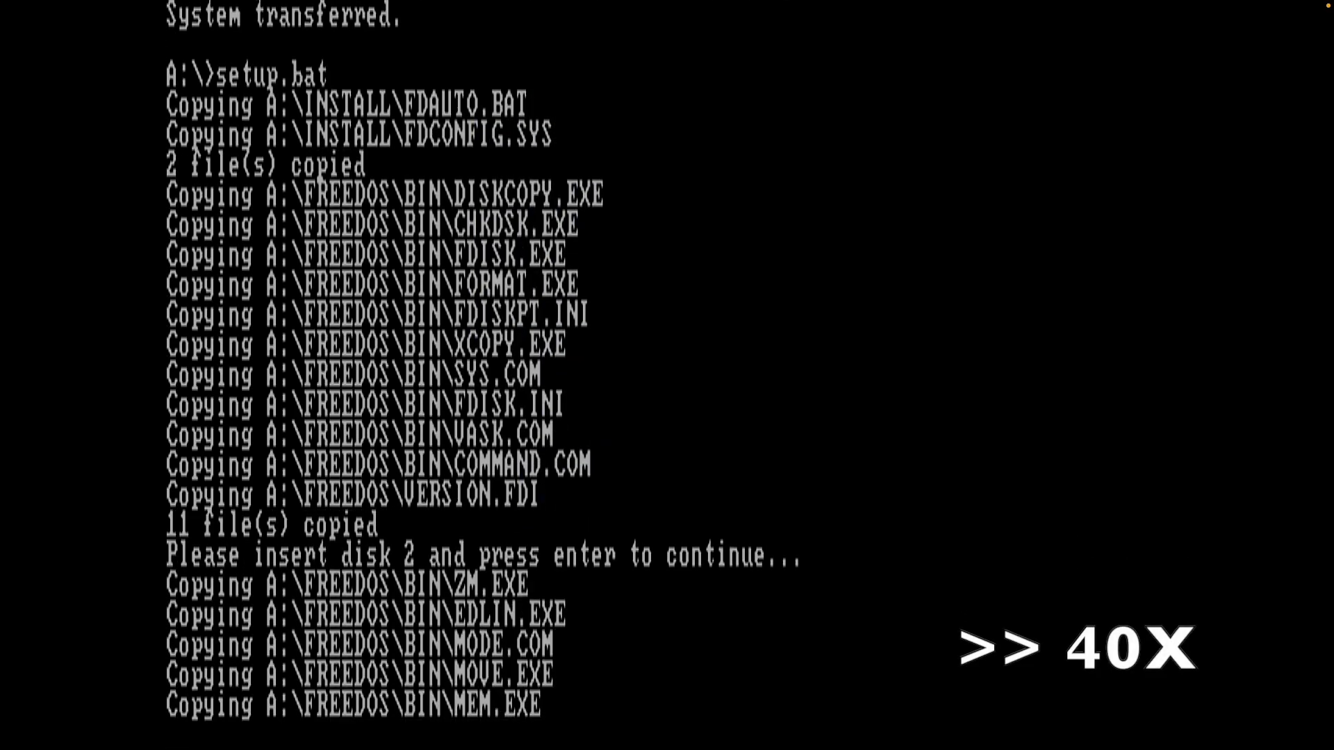
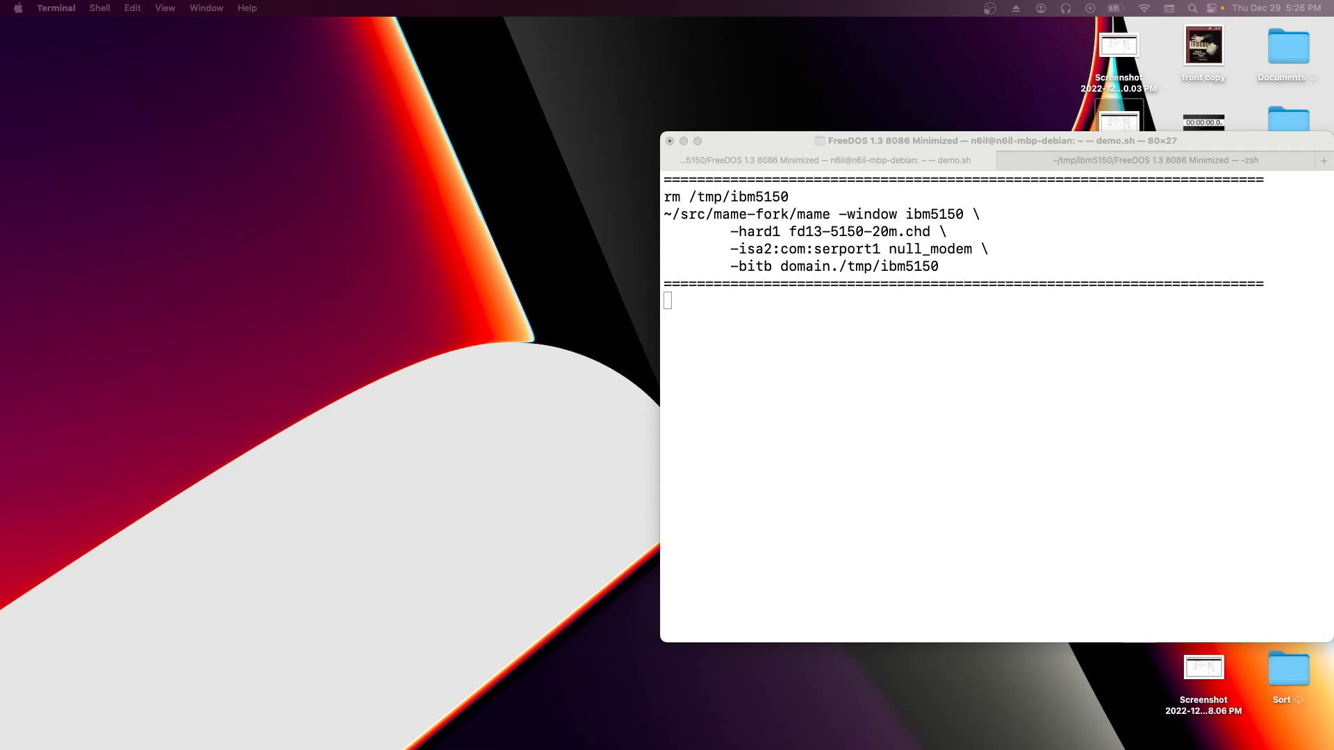
In Terminal, launch the prepared MAME ibm5150 command with fd13-5150-20m.chd and a null modem, dismiss the startup information, and place its window beside the terminal
key(super+Tab)
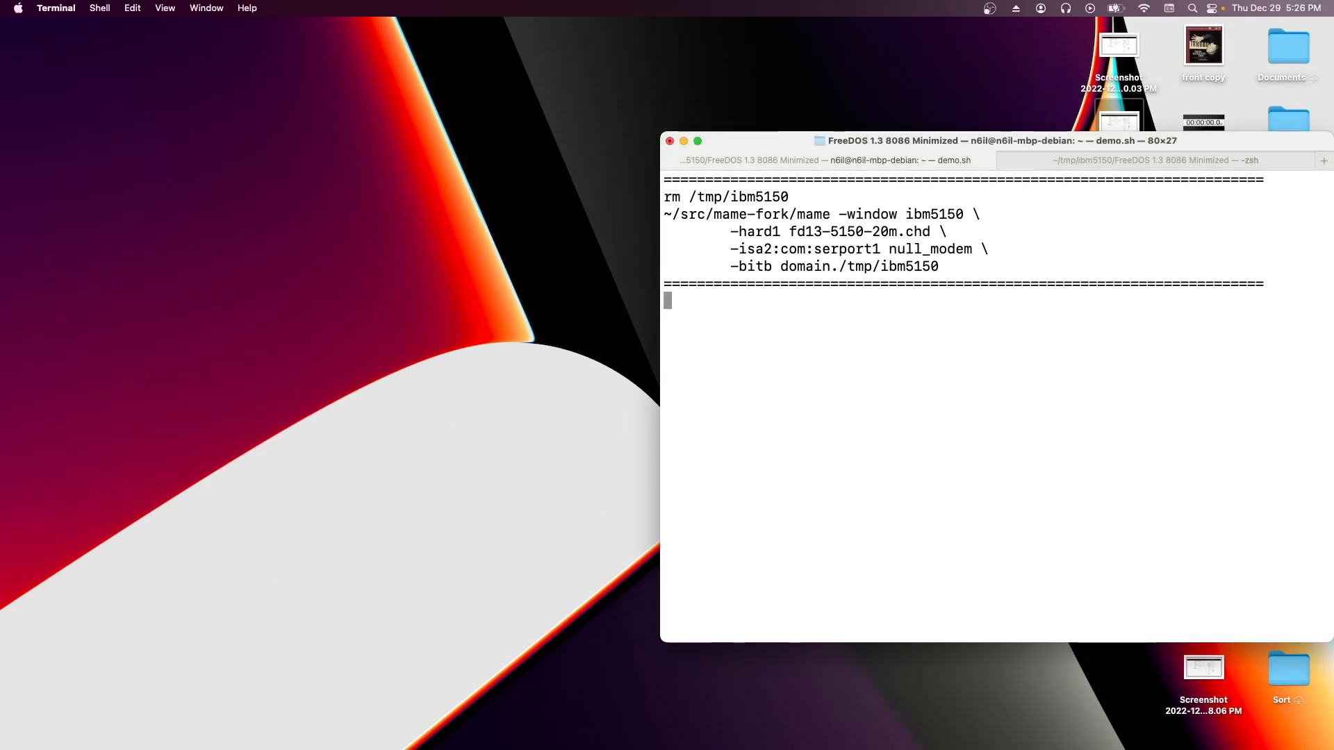
key(Return)
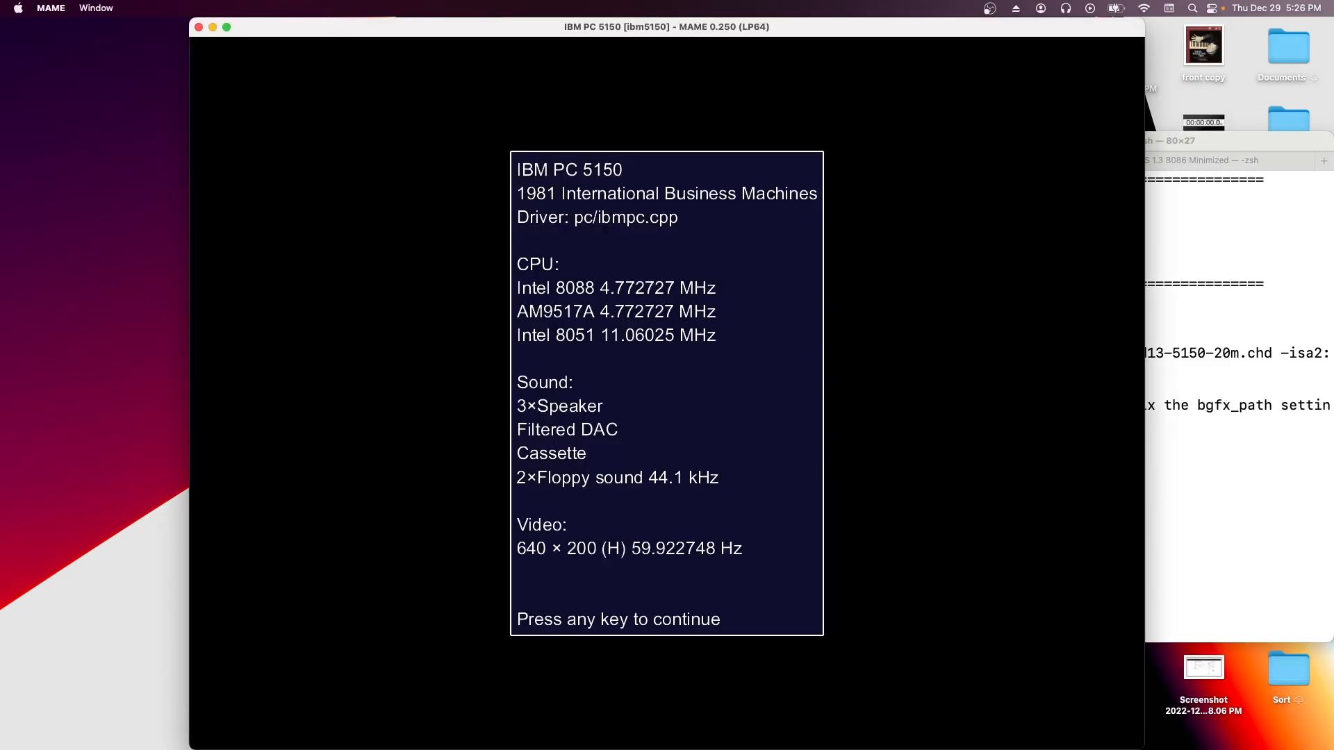
key(Return)
key(Return)
drag(597, 28, 409, 25)
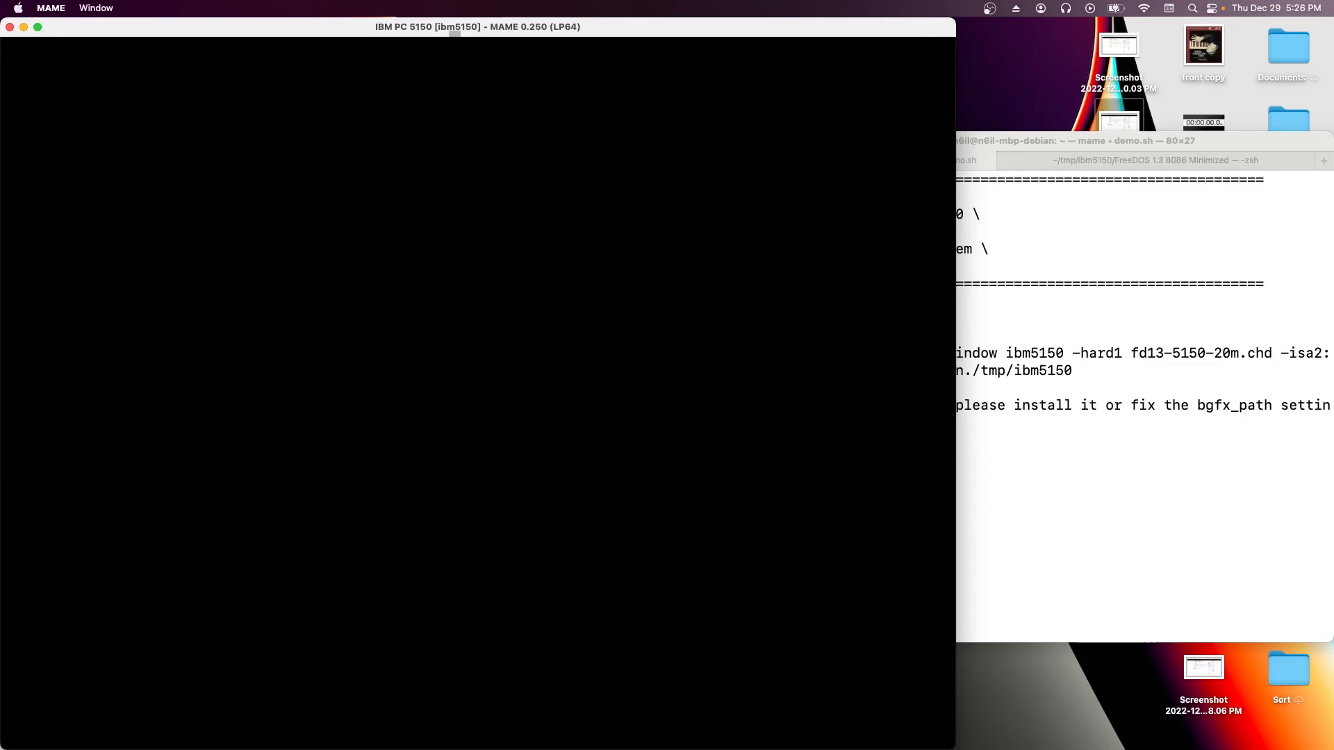
In the terminal's second session, run minicom -D unix#/tmp/ibm5150 to connect to the emulated PC's serial port
click(1106, 164)
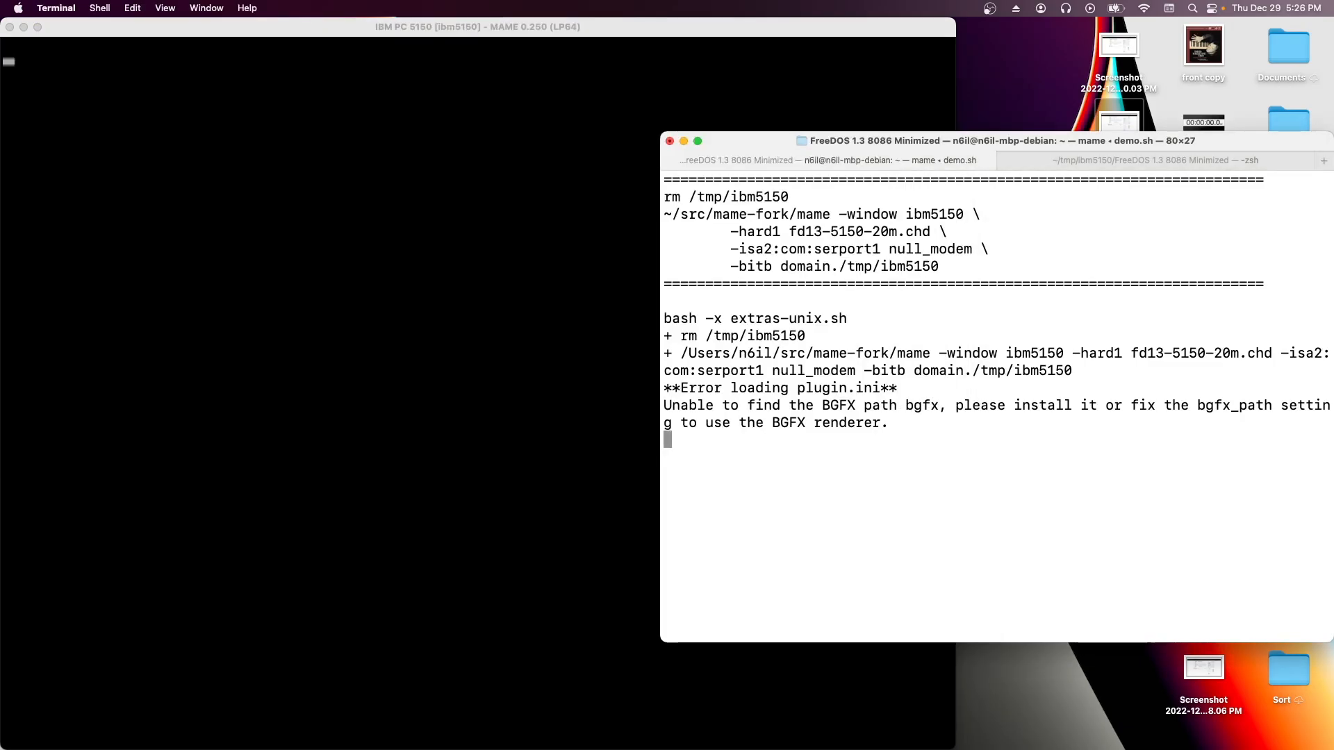
click(1105, 165)
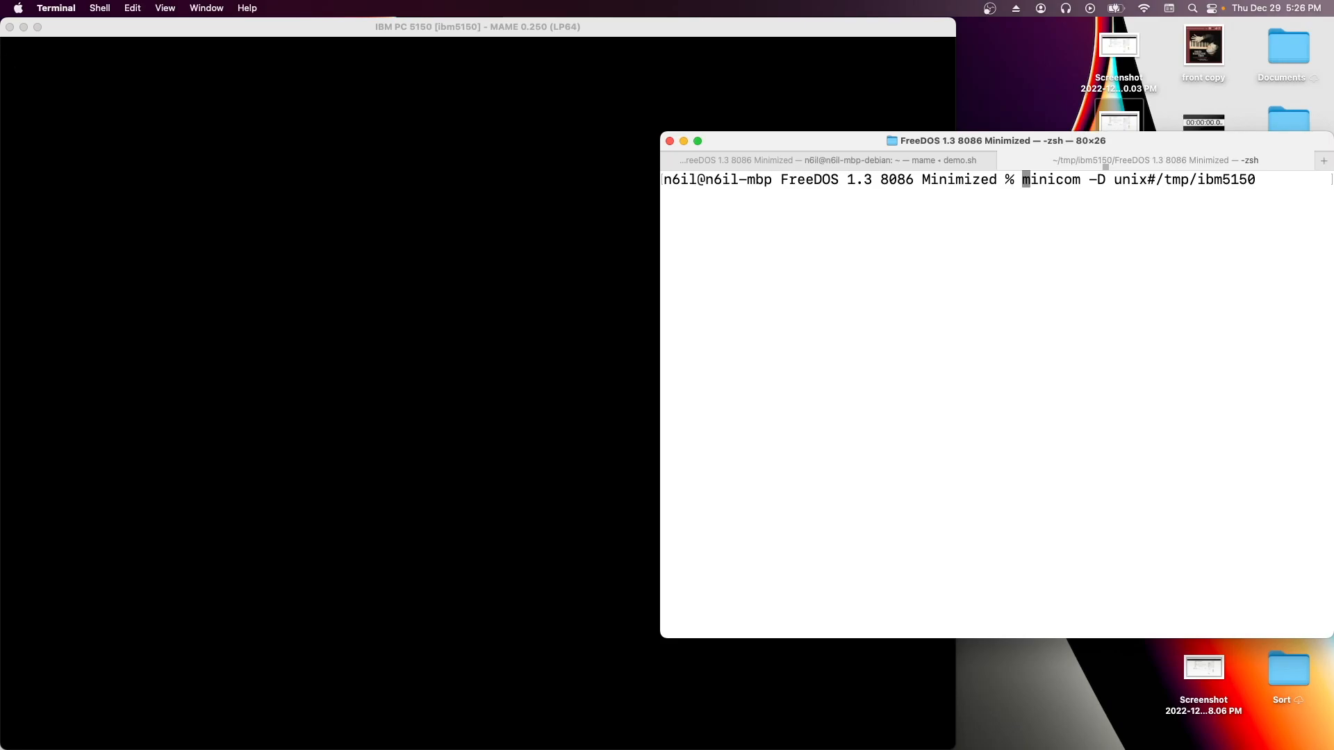
key(Right)
key(Right)
key(Right)
key(Right)
key(Right)
key(Right)
key(Right)
key(Right)
key(Right)
key(Right)
key(Right)
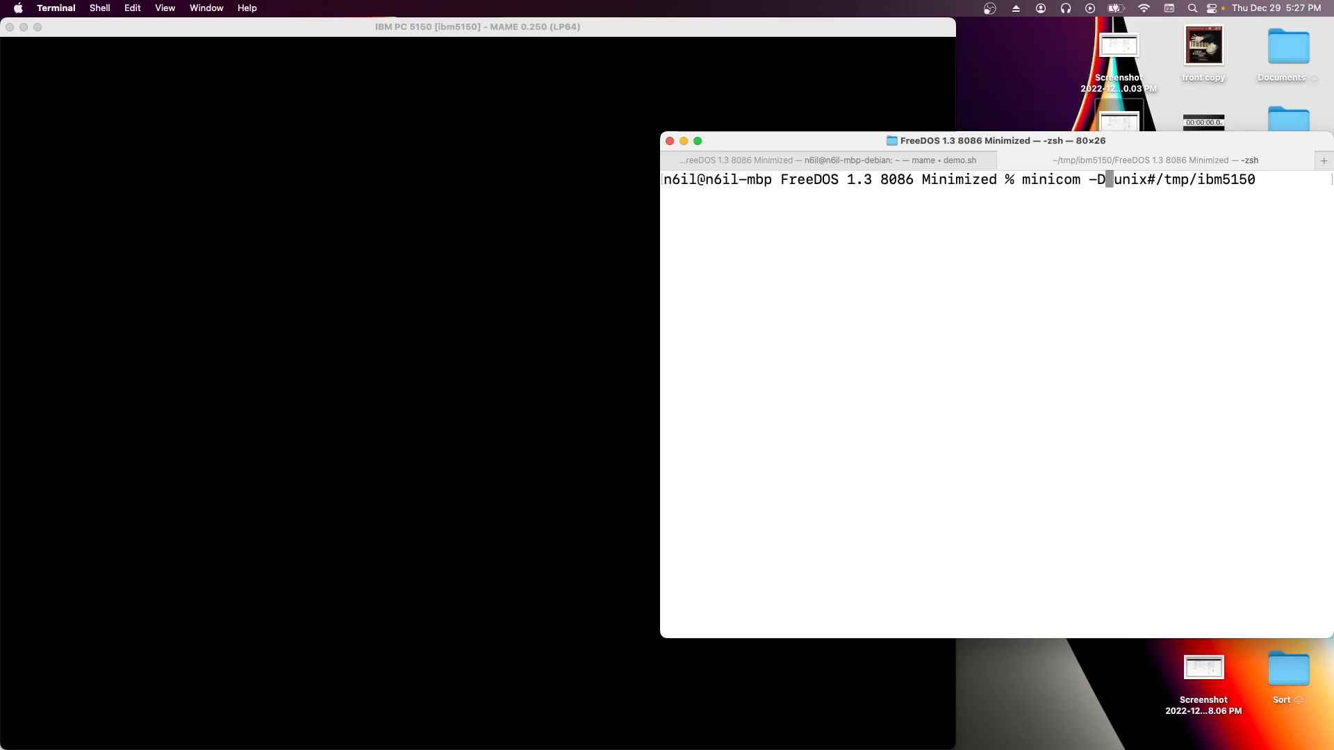
key(Right)
key(Right)
key(Right)
key(Right)
key(Right)
key(Right)
key(Right)
key(Right)
key(Right)
key(Right)
key(Right)
key(Right)
key(Right)
key(Right)
key(Right)
key(Right)
key(Right)
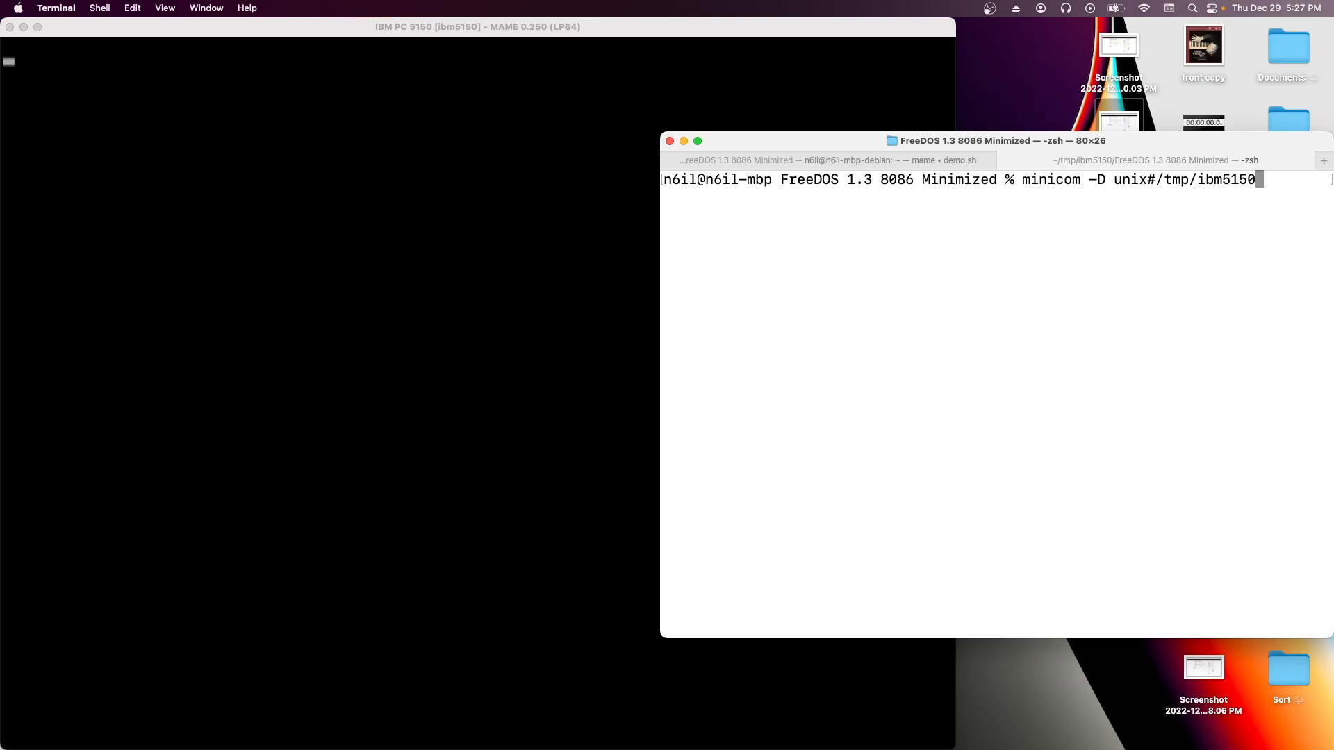
key(Return)
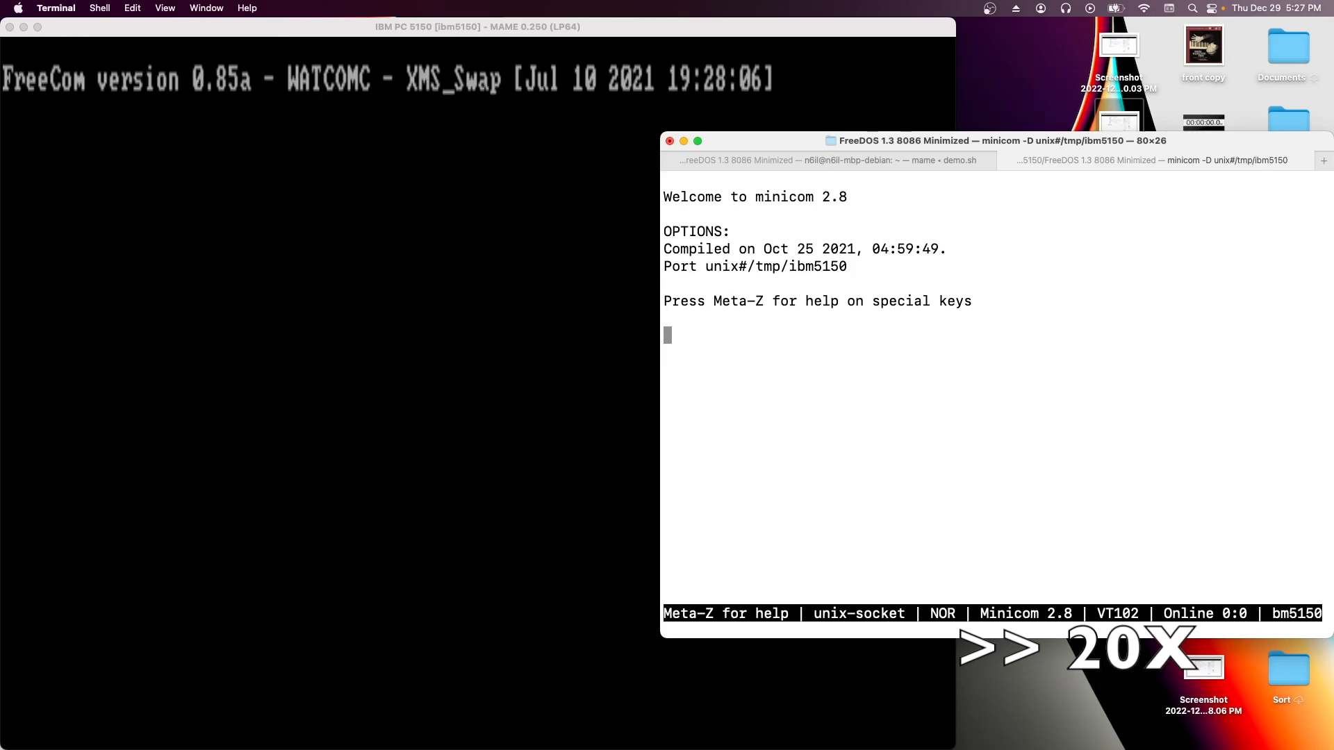
Switch to the MAME window and display \freedos\bin\zm-help.txt at the DOS prompt
key(super+Tab)
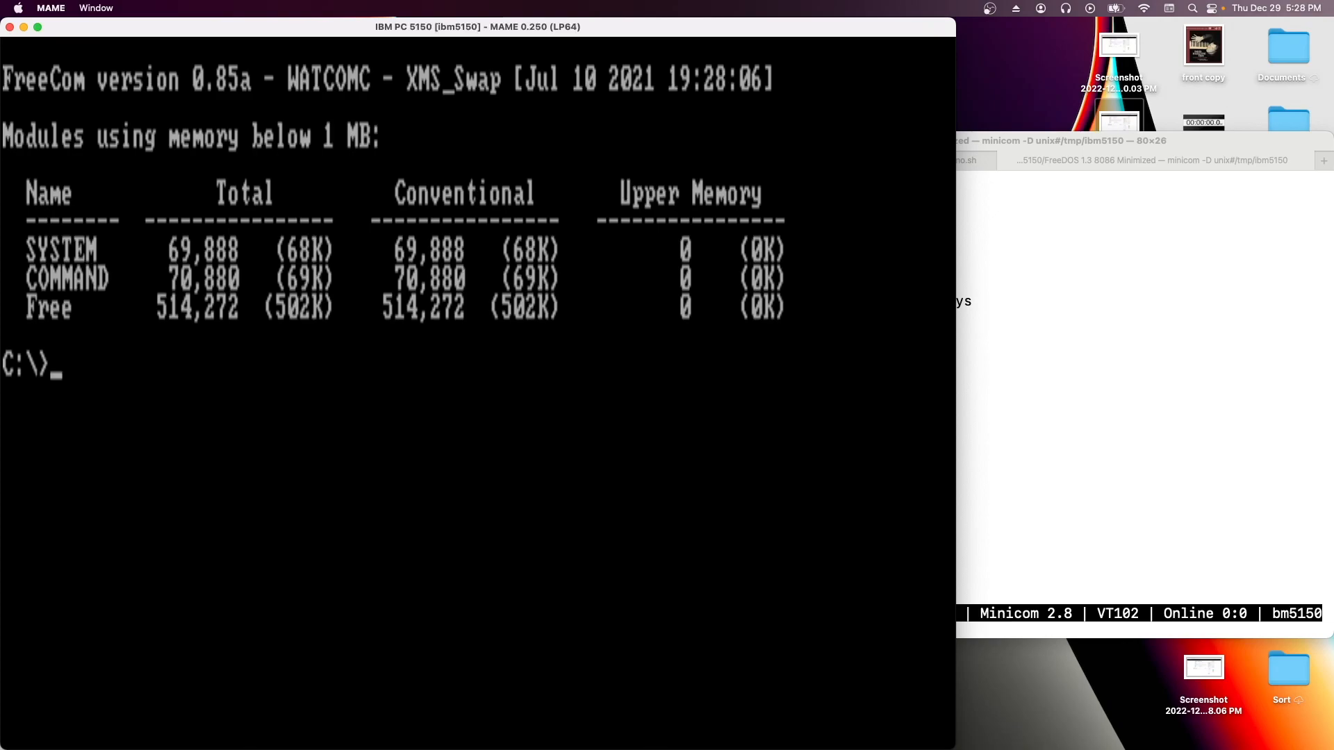
text(type \f re)
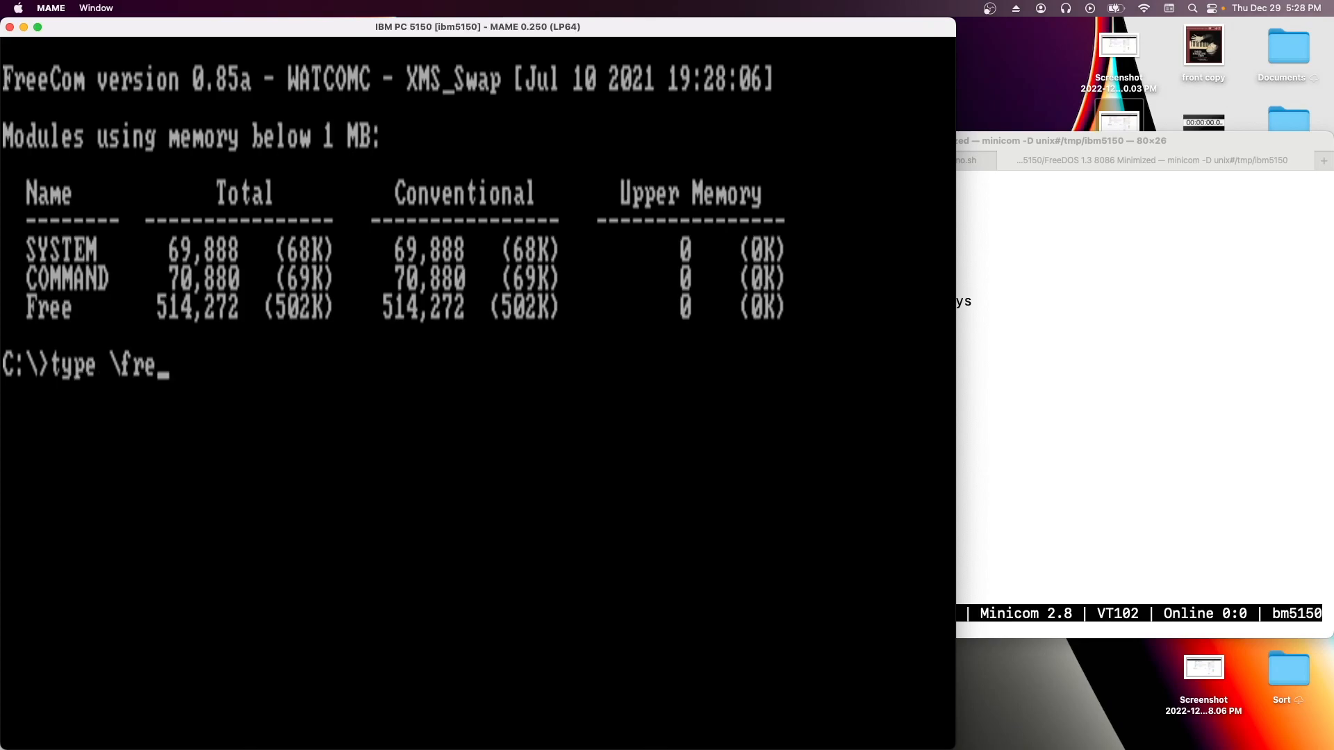
text(edosin\z)
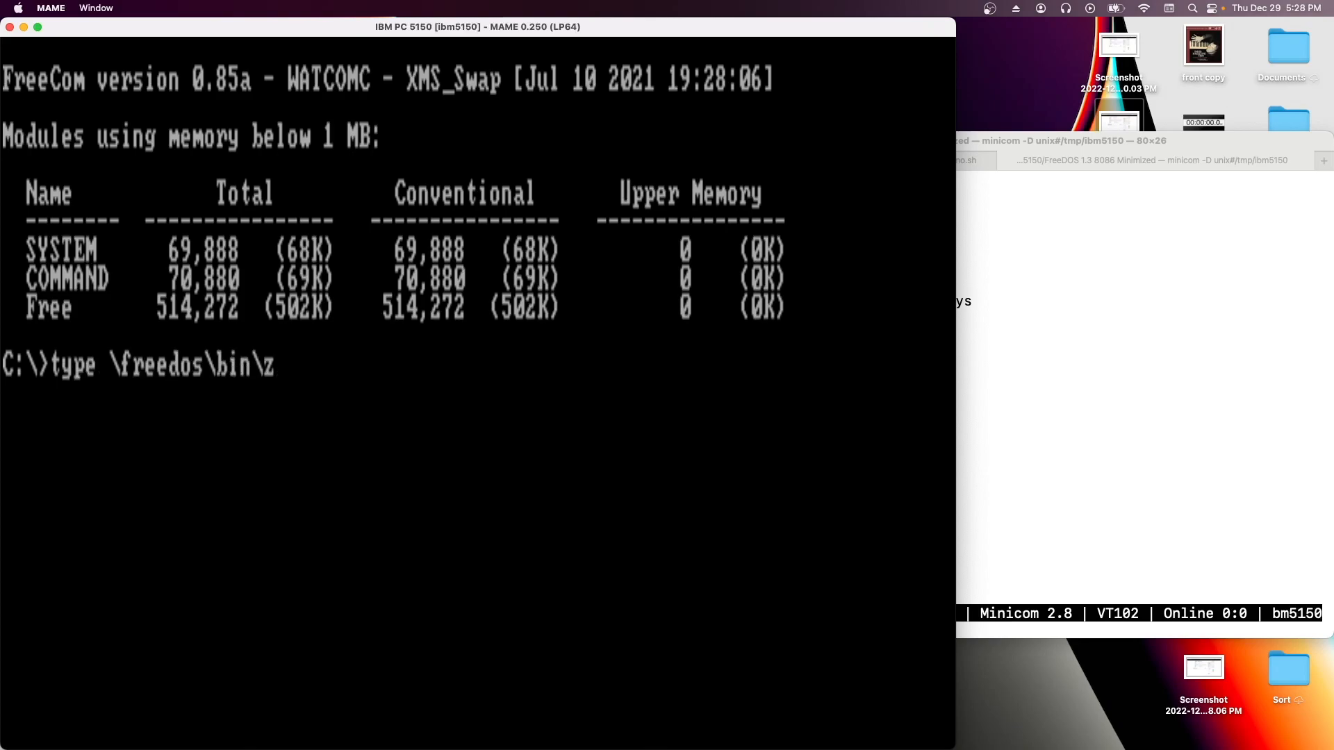
text(m-help.txt)
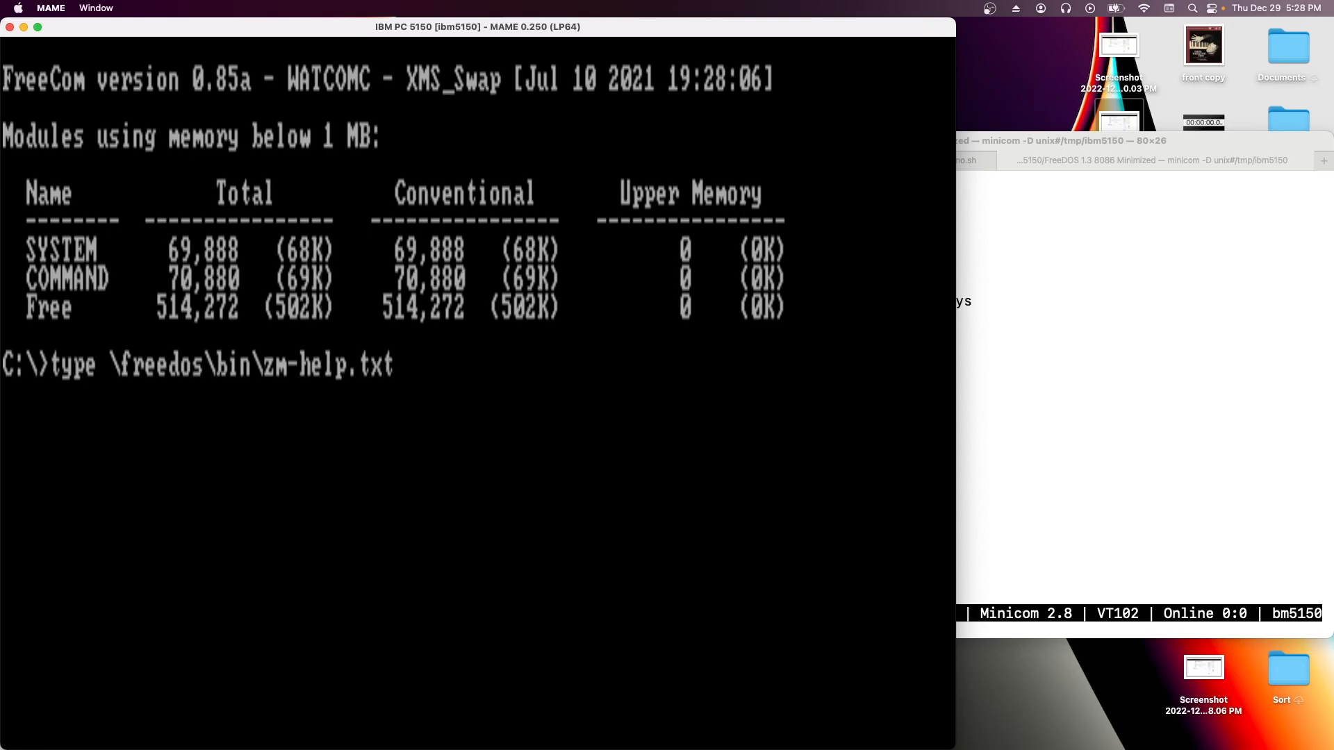
key(Return)
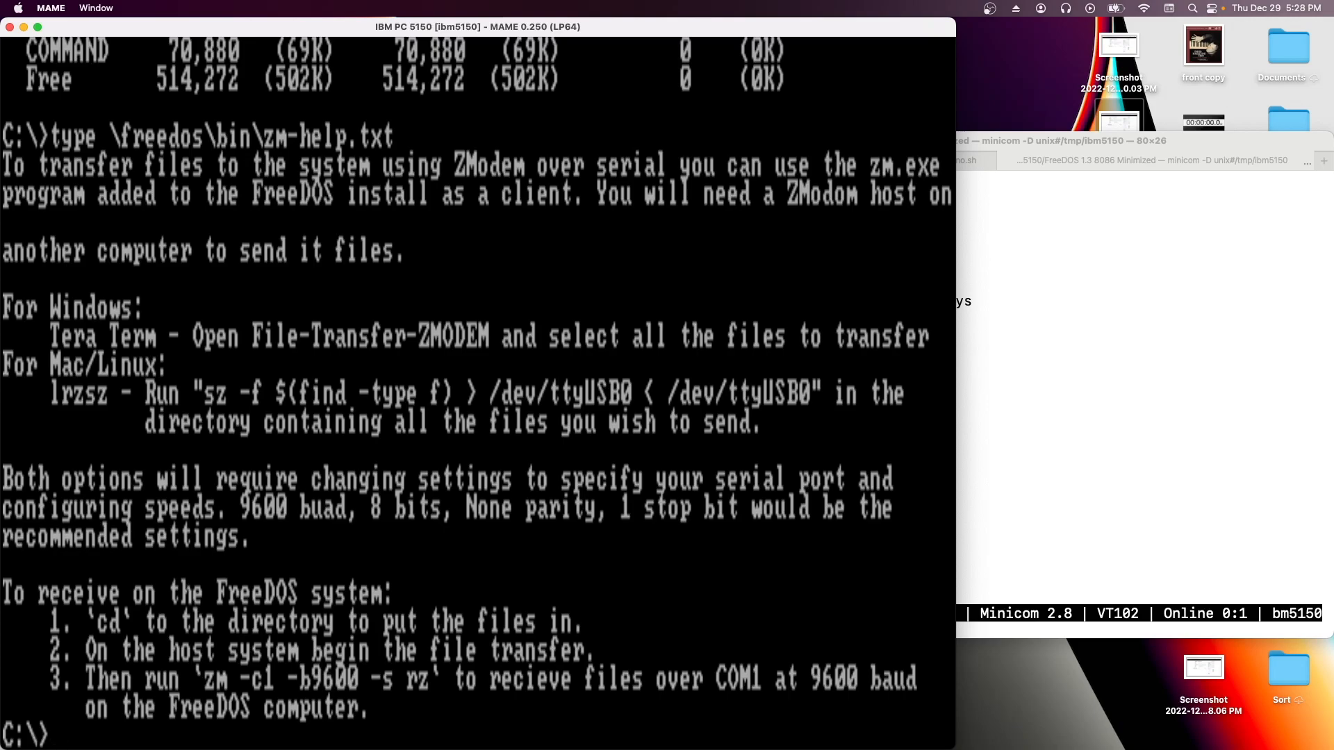
Enable MAME's UI controls and set the null modem's RX Baud to 19200 in the Machine Configuration
key(super+backslash)
key(Tab)
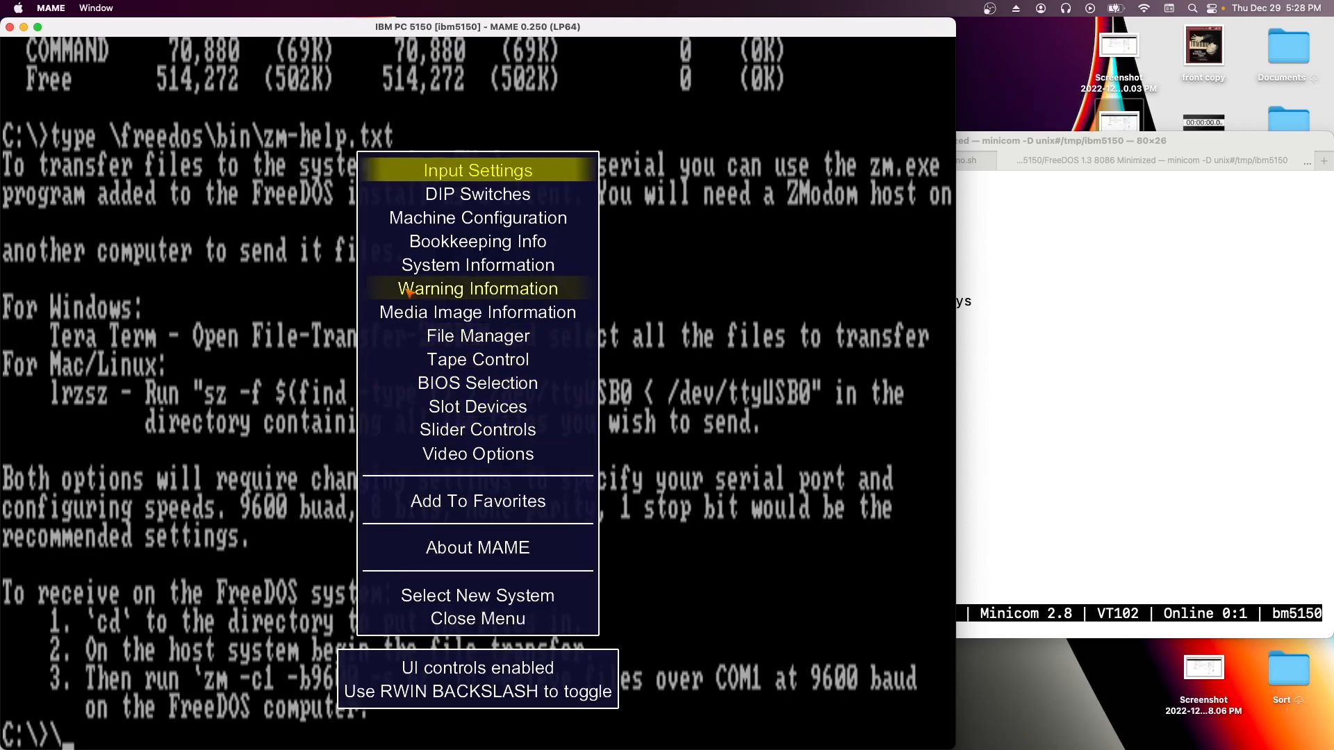
click(450, 218)
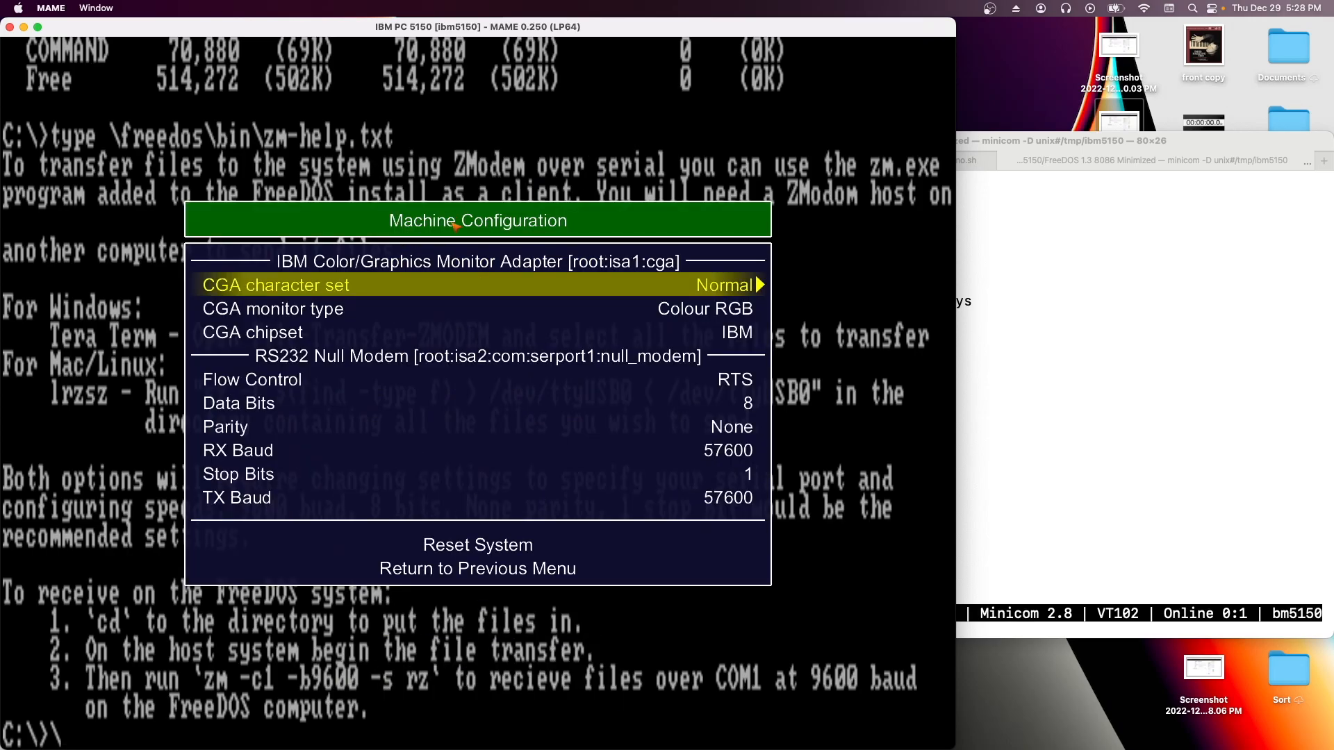
click(505, 380)
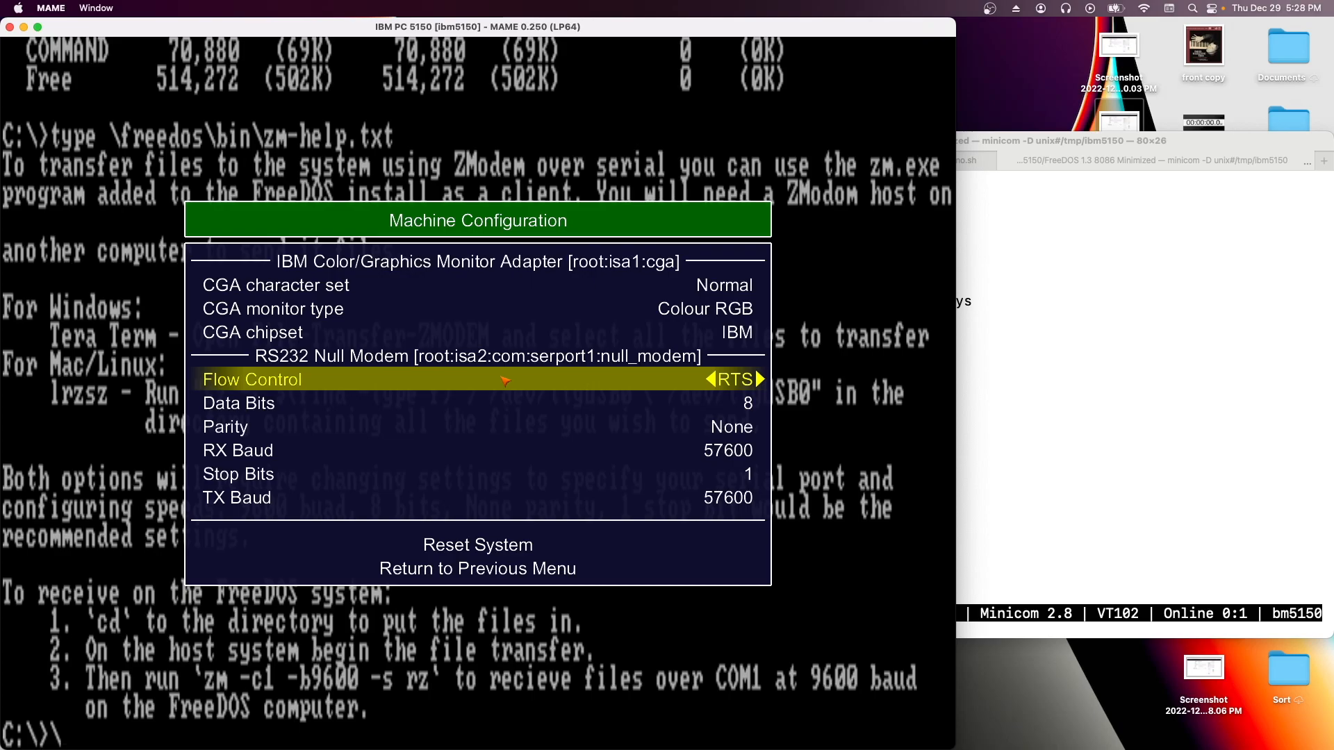
key(Down)
key(Down)
key(Down)
key(Left)
key(Left)
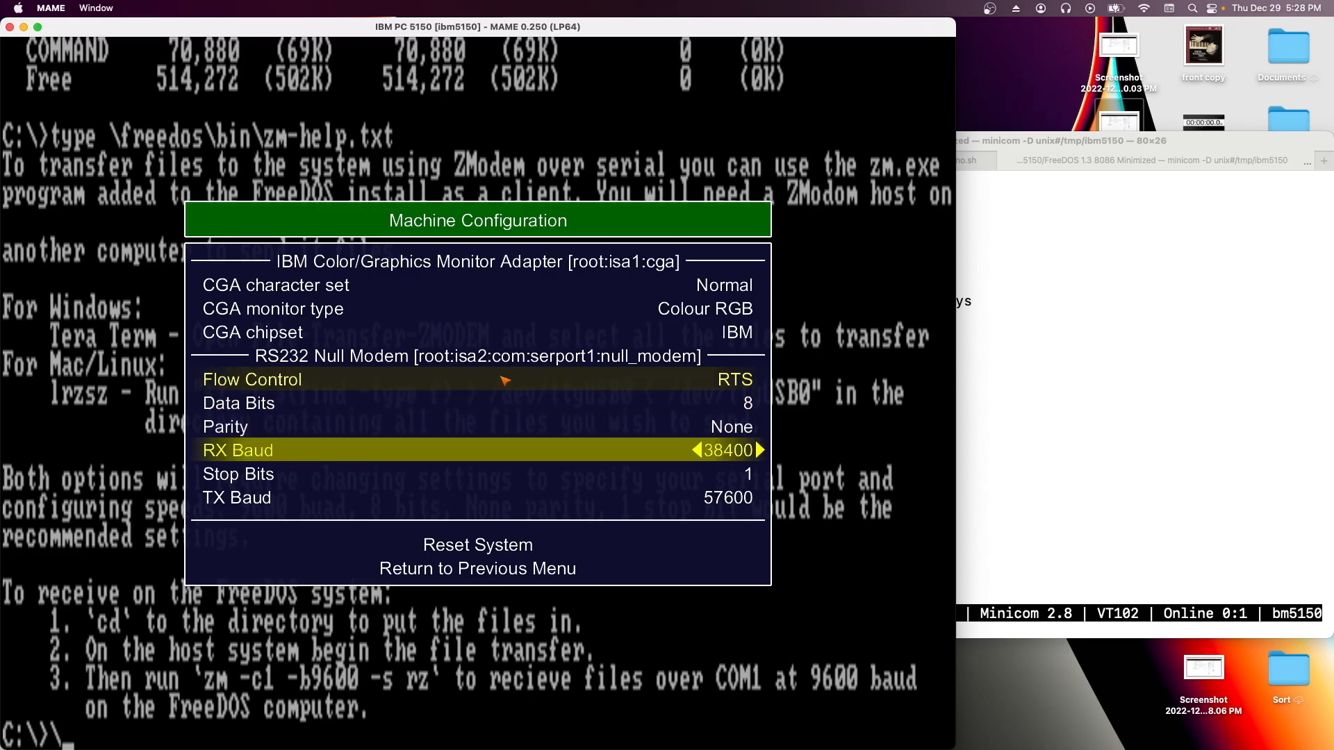
key(Left)
Set the null modem's TX Baud to 19200
key(Down)
key(Down)
key(Left)
key(Left)
key(Left)
Review the null modem's flow control, data bits, parity, stop bits and baud rates, and return to the emulated PC
key(Up)
key(Up)
key(Up)
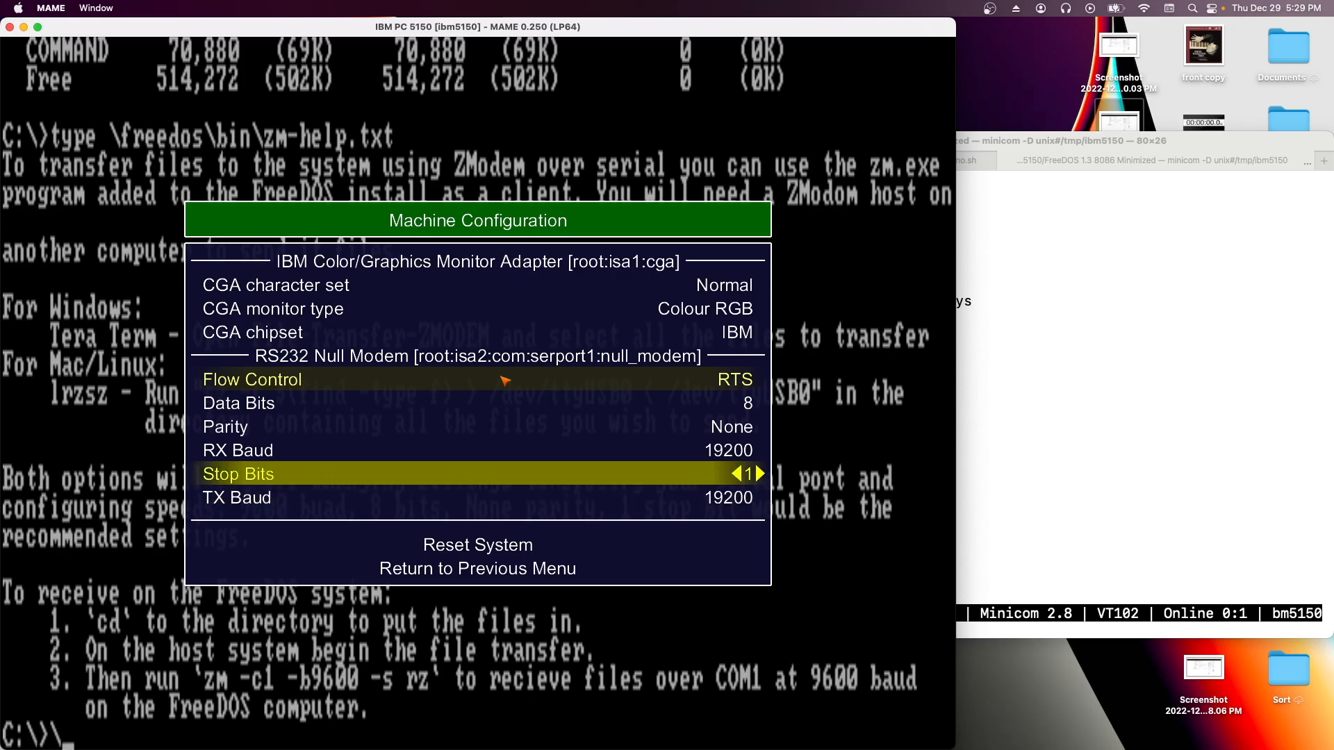
key(Up)
key(Up)
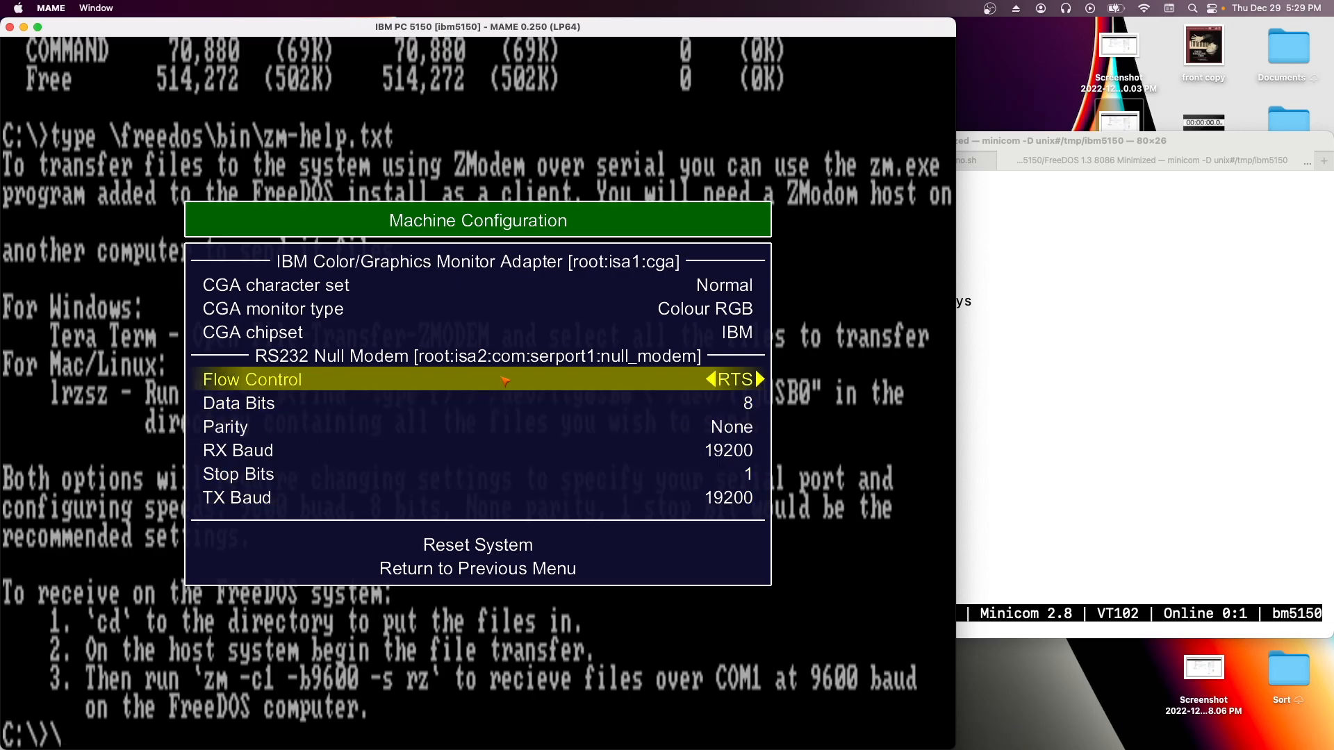
key(Down)
key(Down)
key(Down)
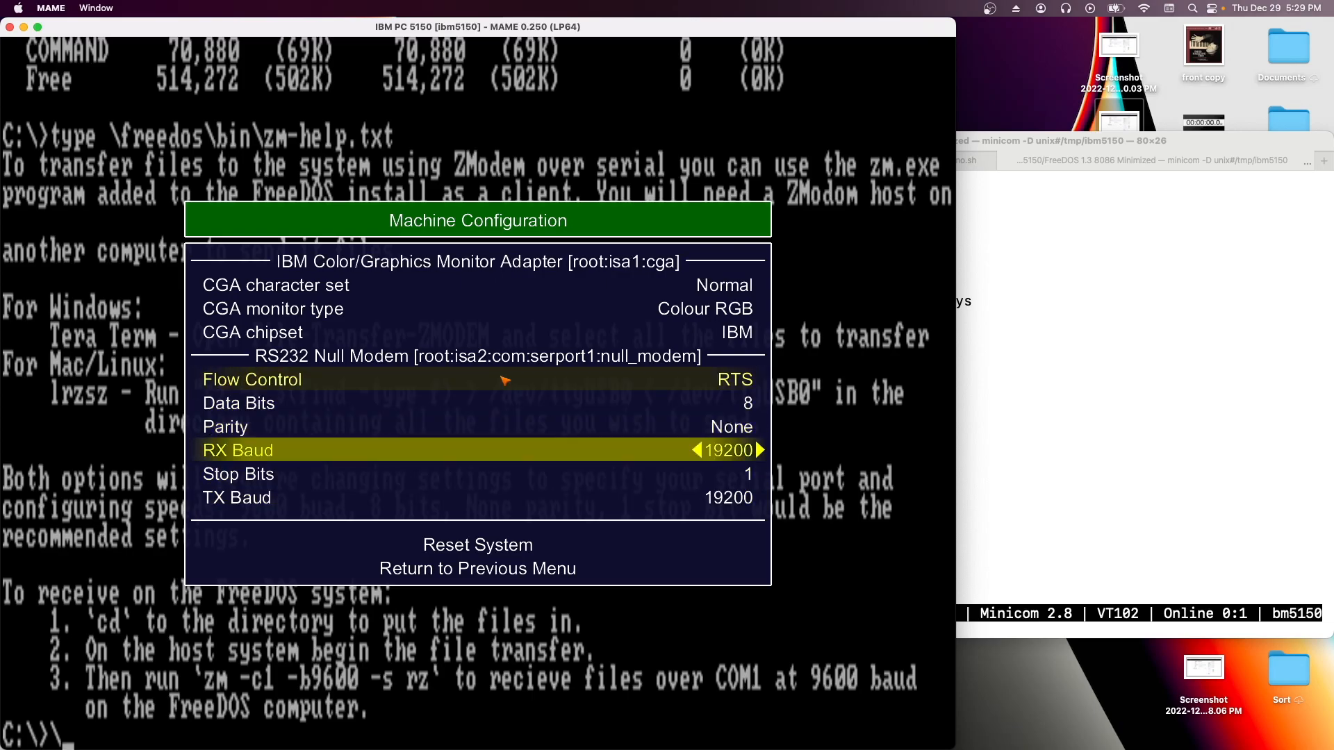
key(Down)
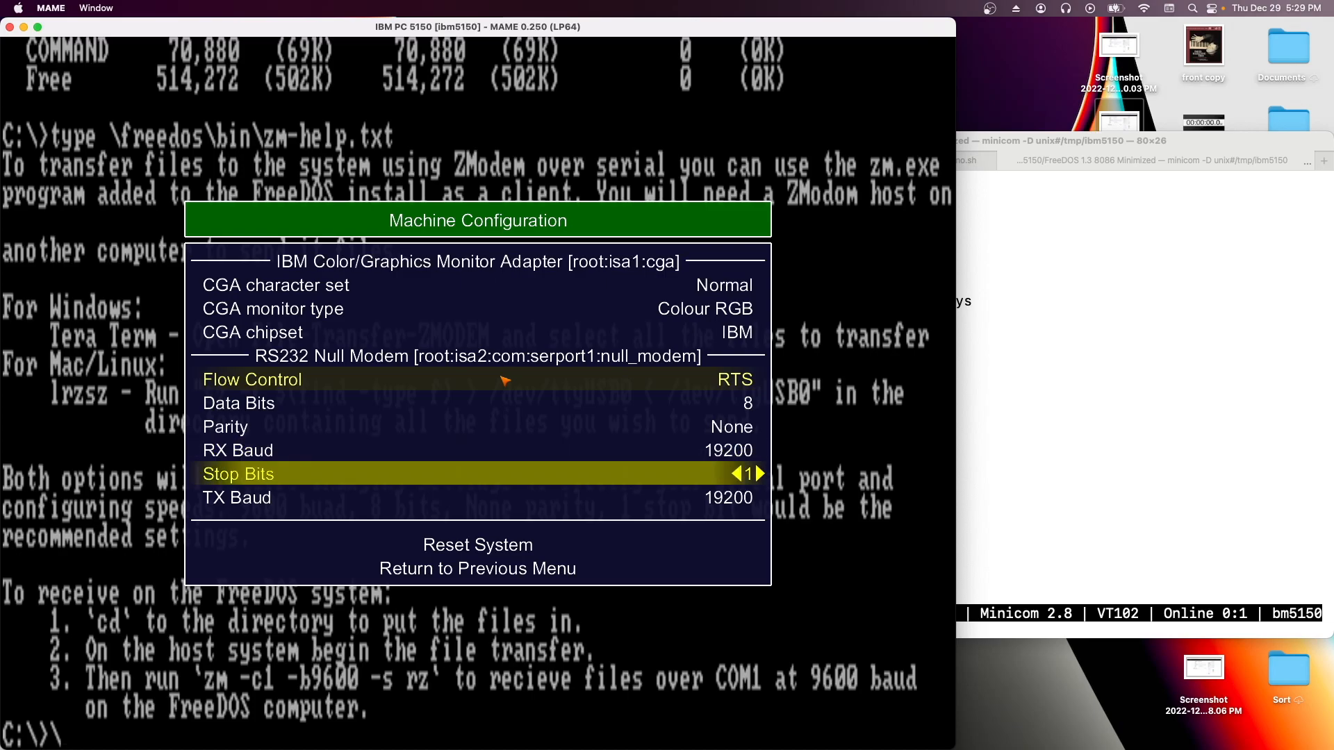
key(Down)
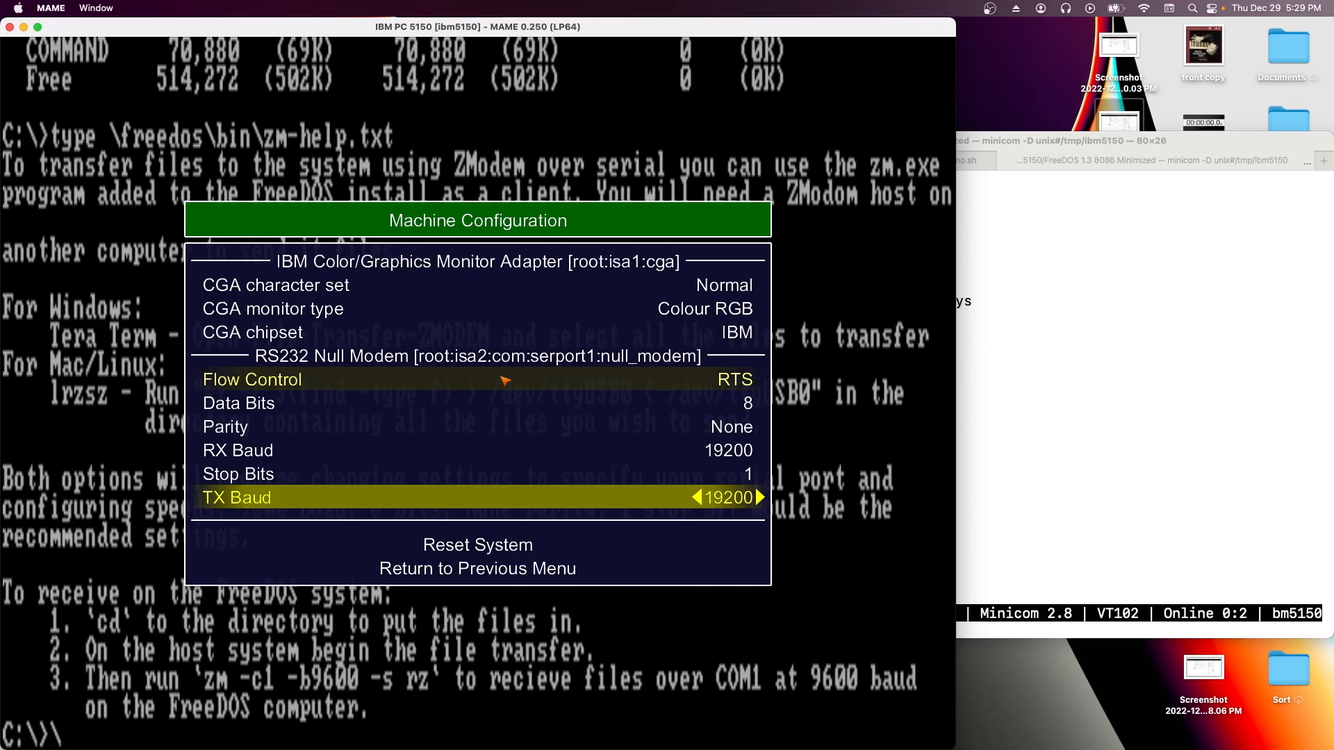
key(Escape)
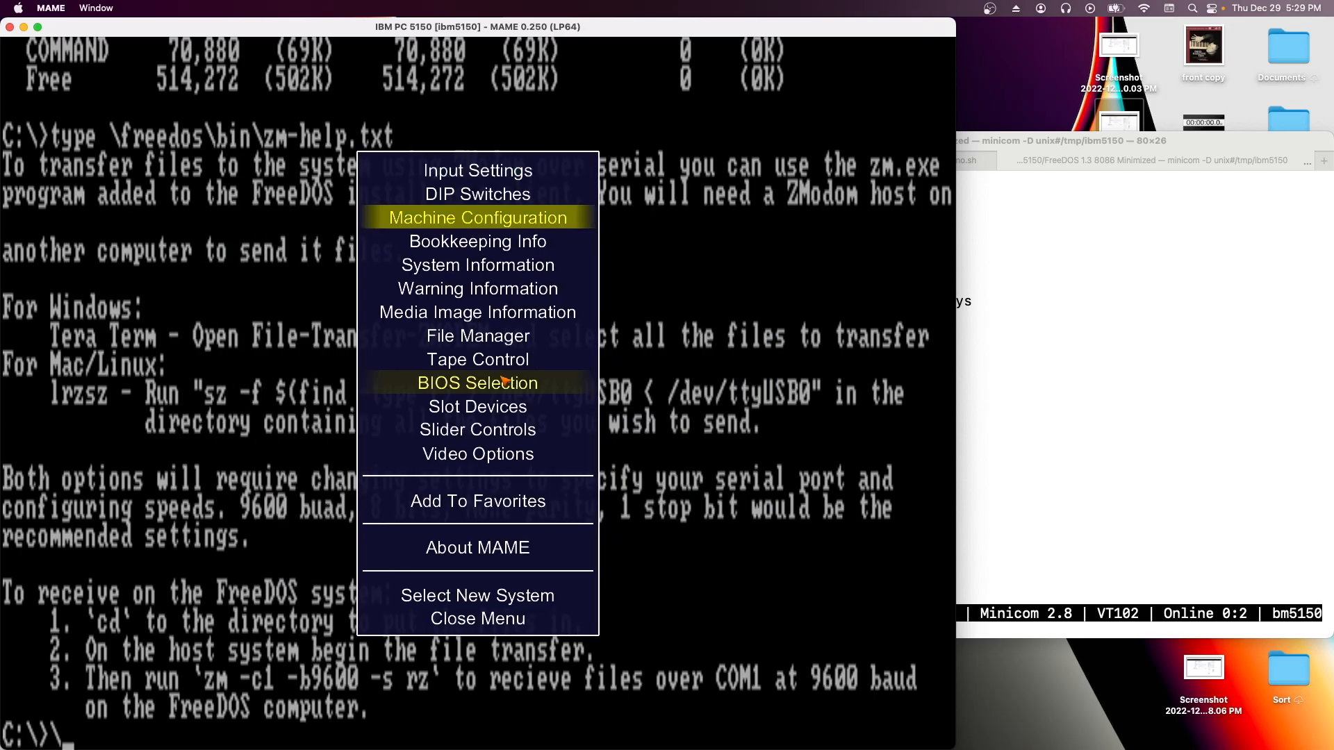
key(Escape)
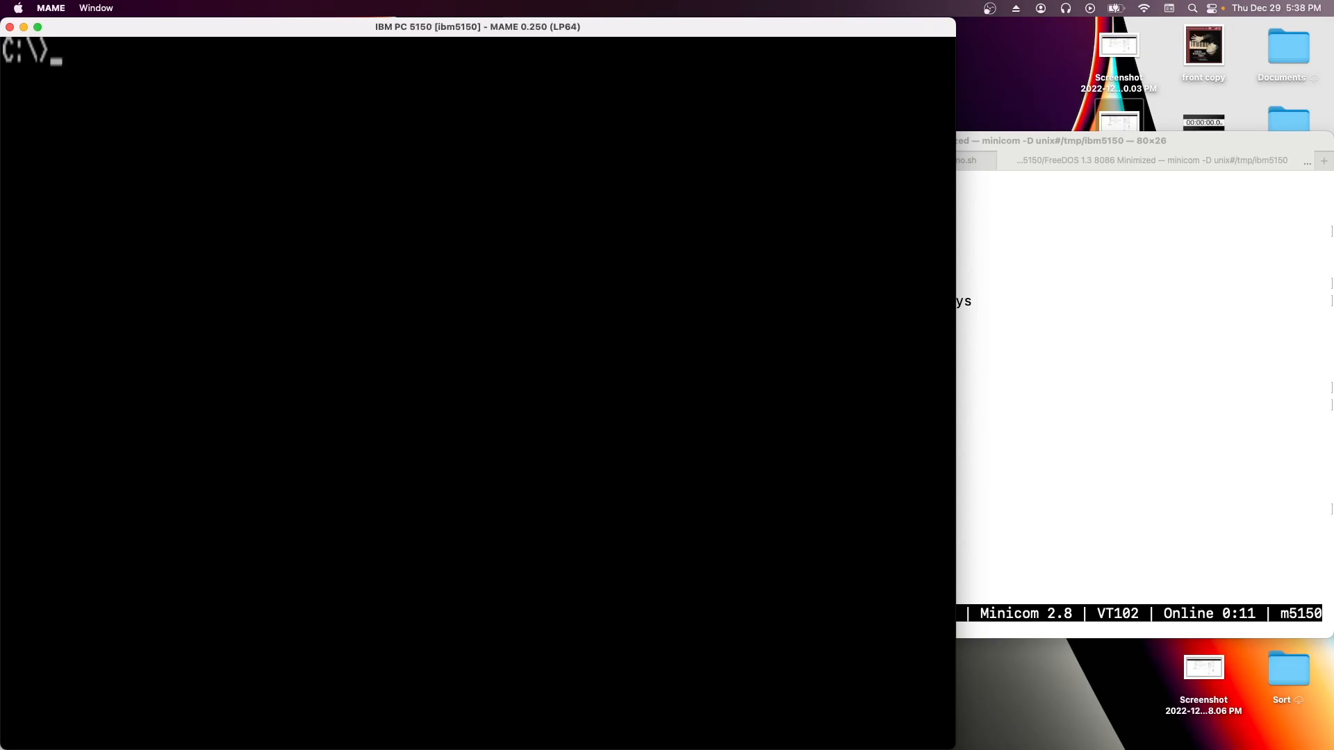
Change to the \freedos\bin directory on drive C: and display zm-help.txt there
text(cd \freedos\bin)
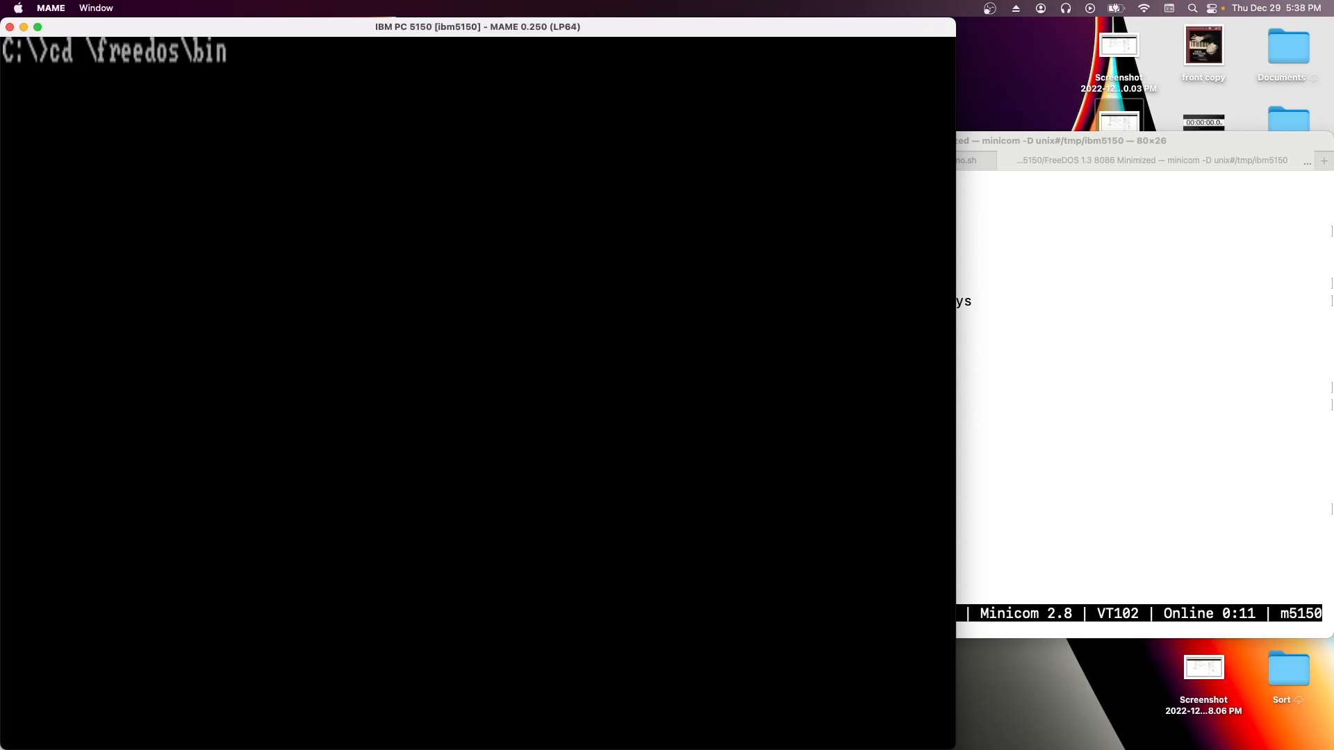
key(Return)
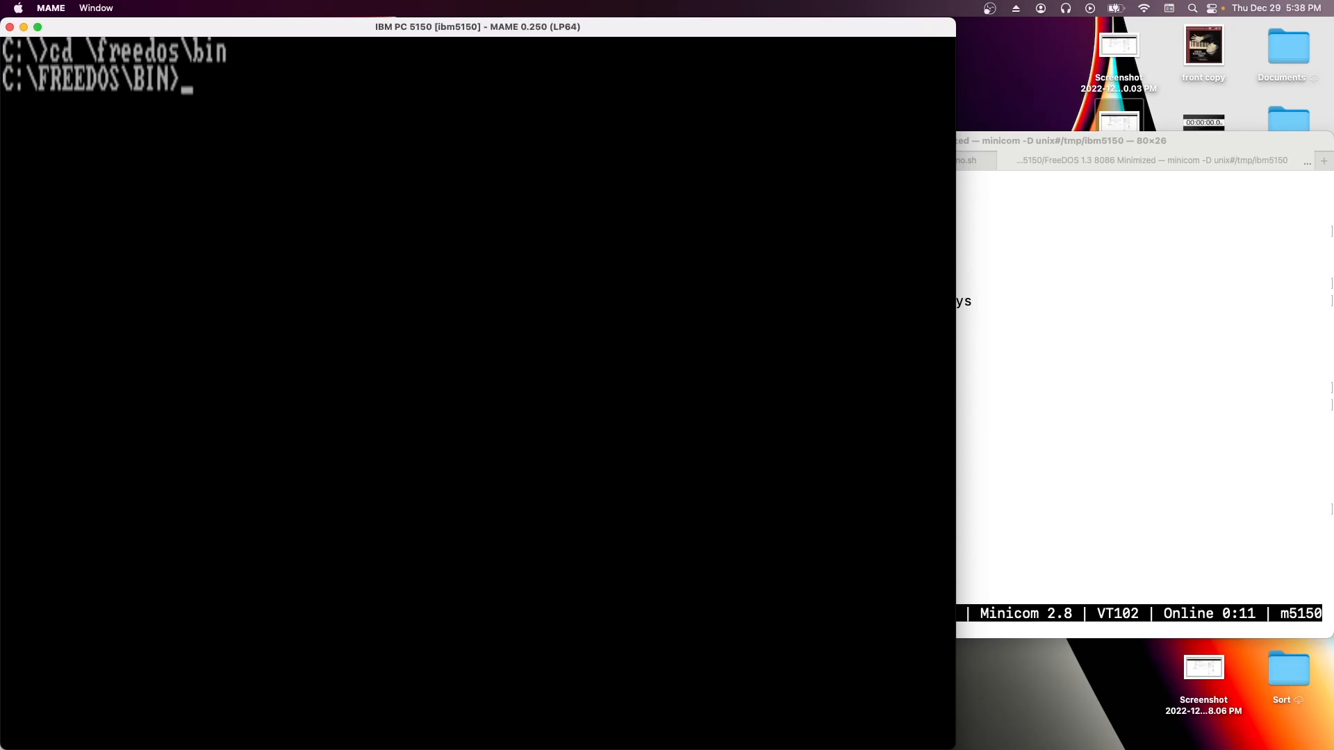
text(type zm)
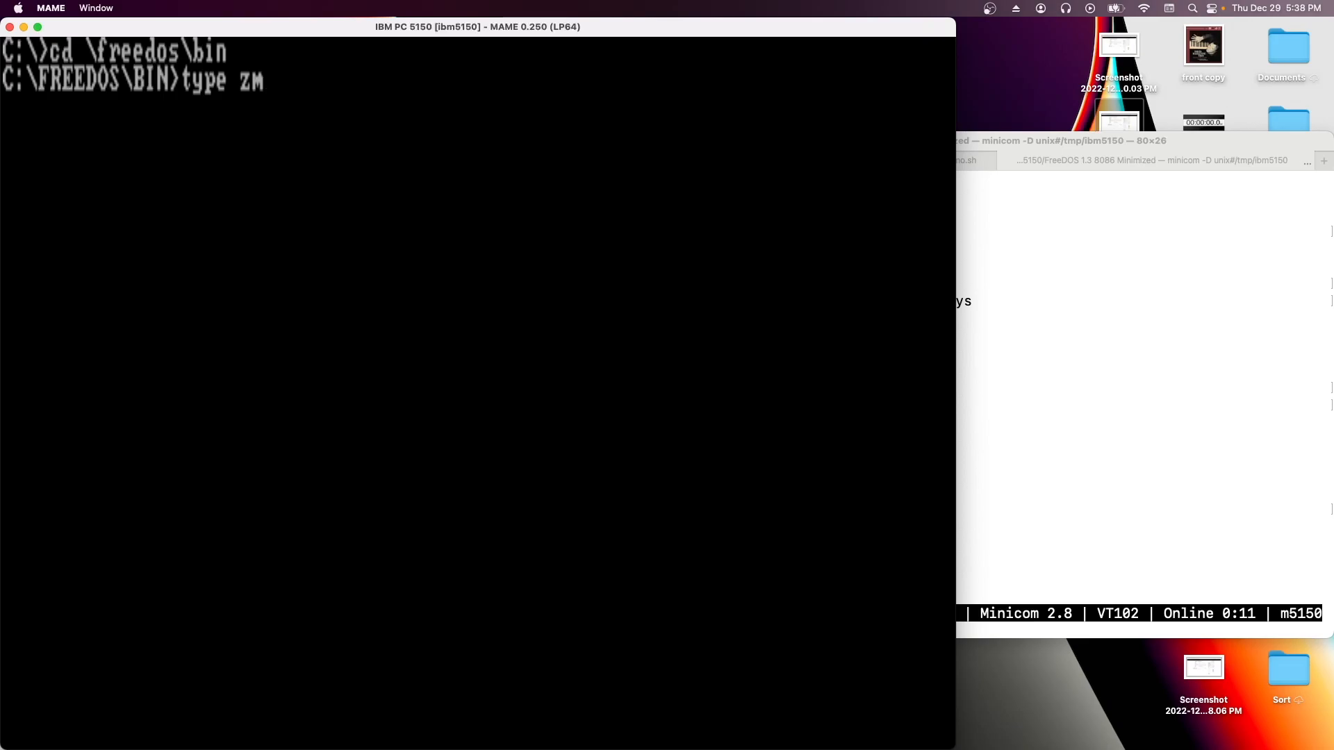
text(-help.txt)
key(Return)
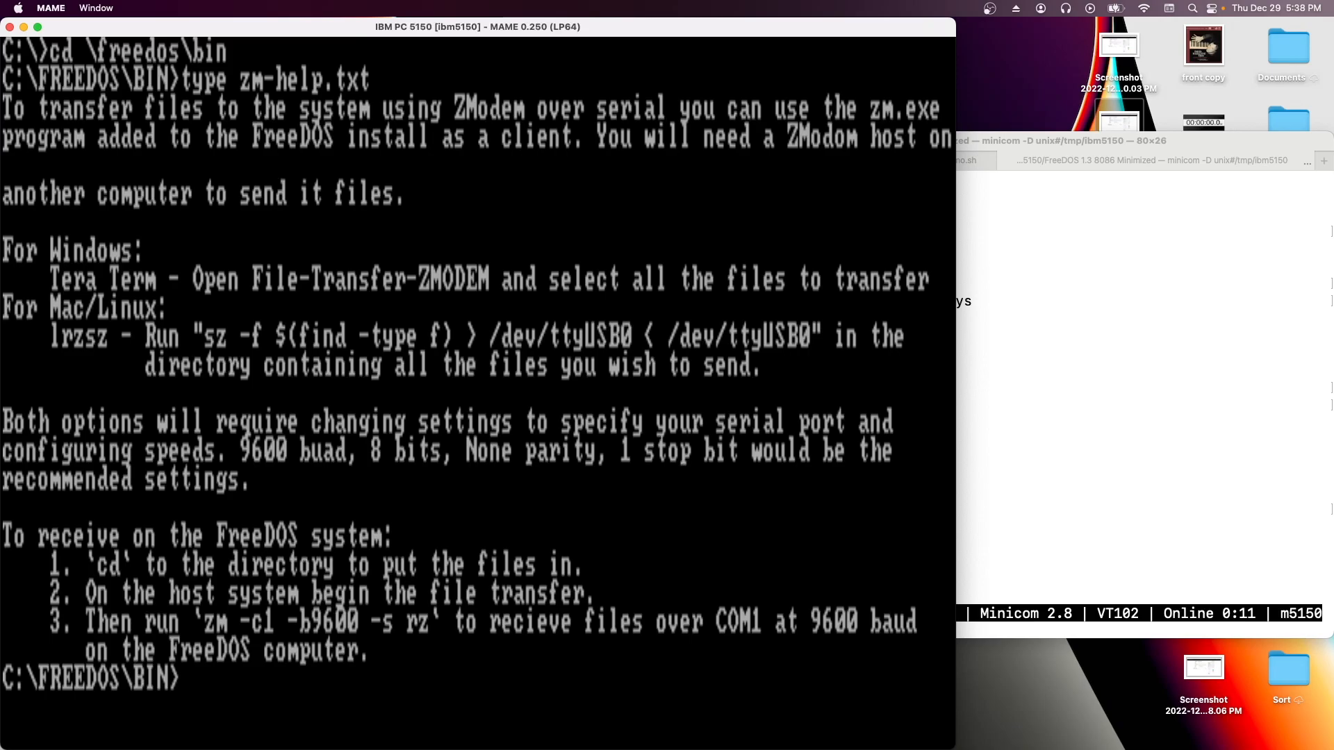
Enter zm -c2 -b19200 -rts -s rz at the DOS prompt without running it, and open a zmodem upload in Terminal's minicom session
text(zm -c2 -b19200 -rts -s rz)
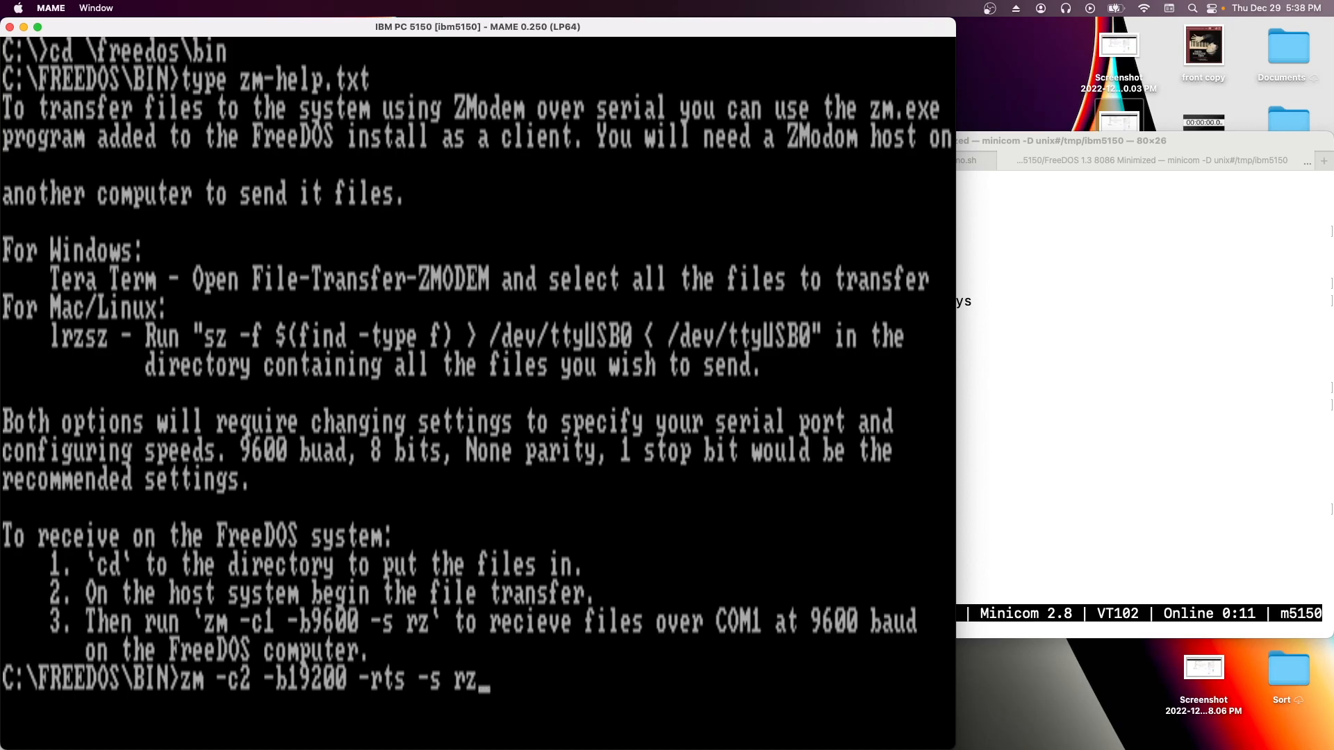
key(super+Tab)
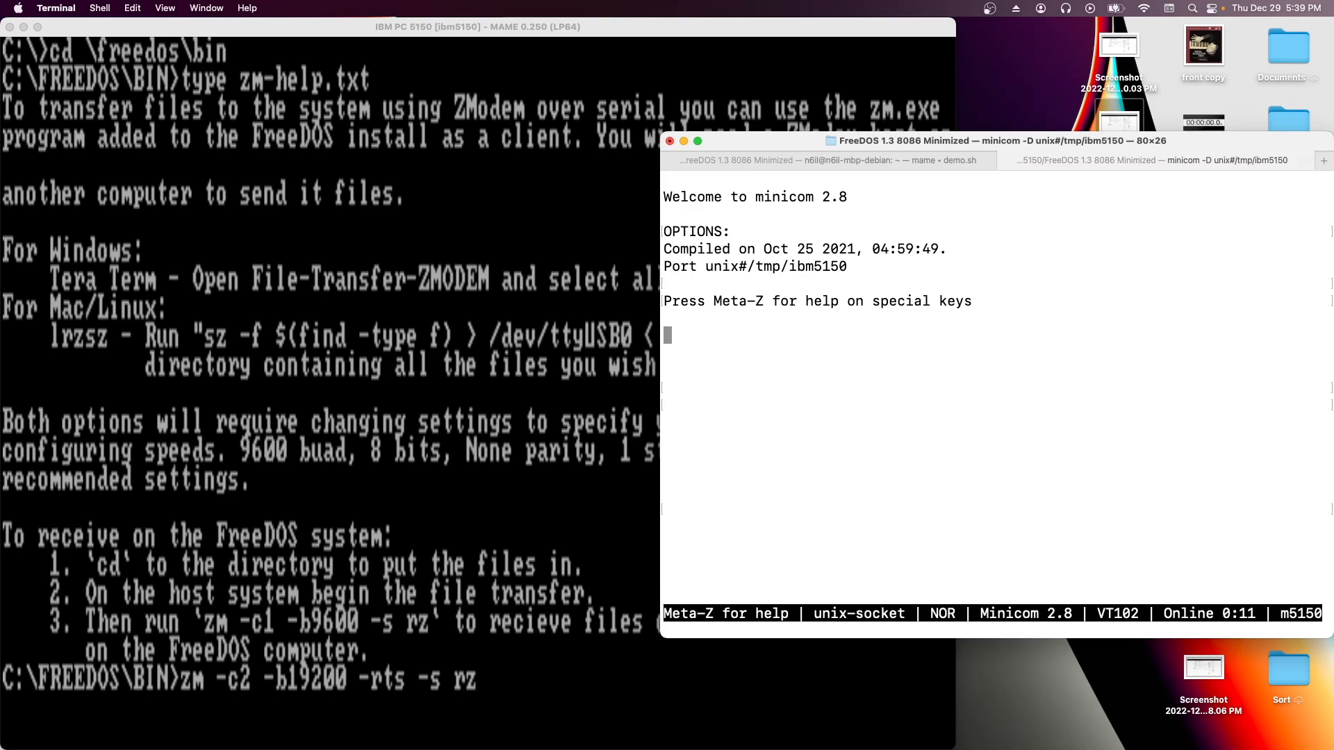
key(alt+s)
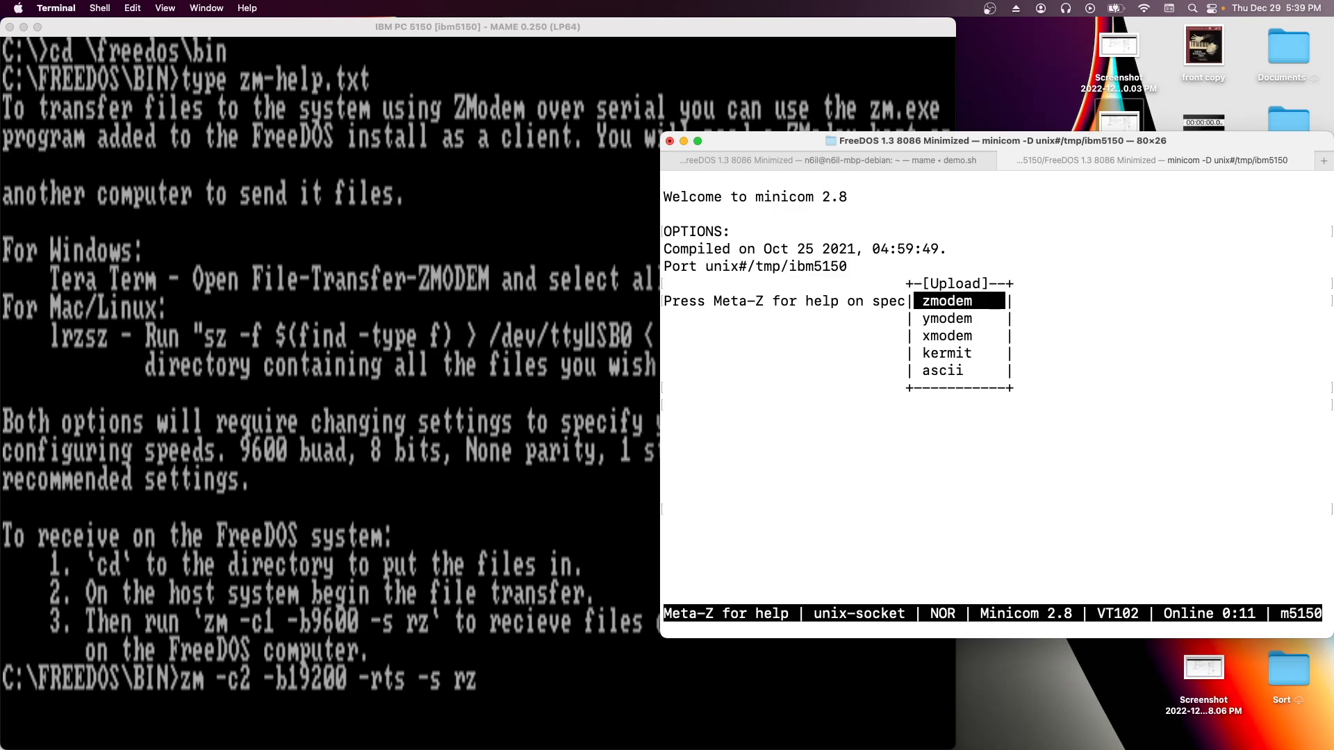
key(Return)
Tag every file in the FreeDOS-additional-bin directory for upload, from AMB.COM through _MOVE.EXE
key(Down)
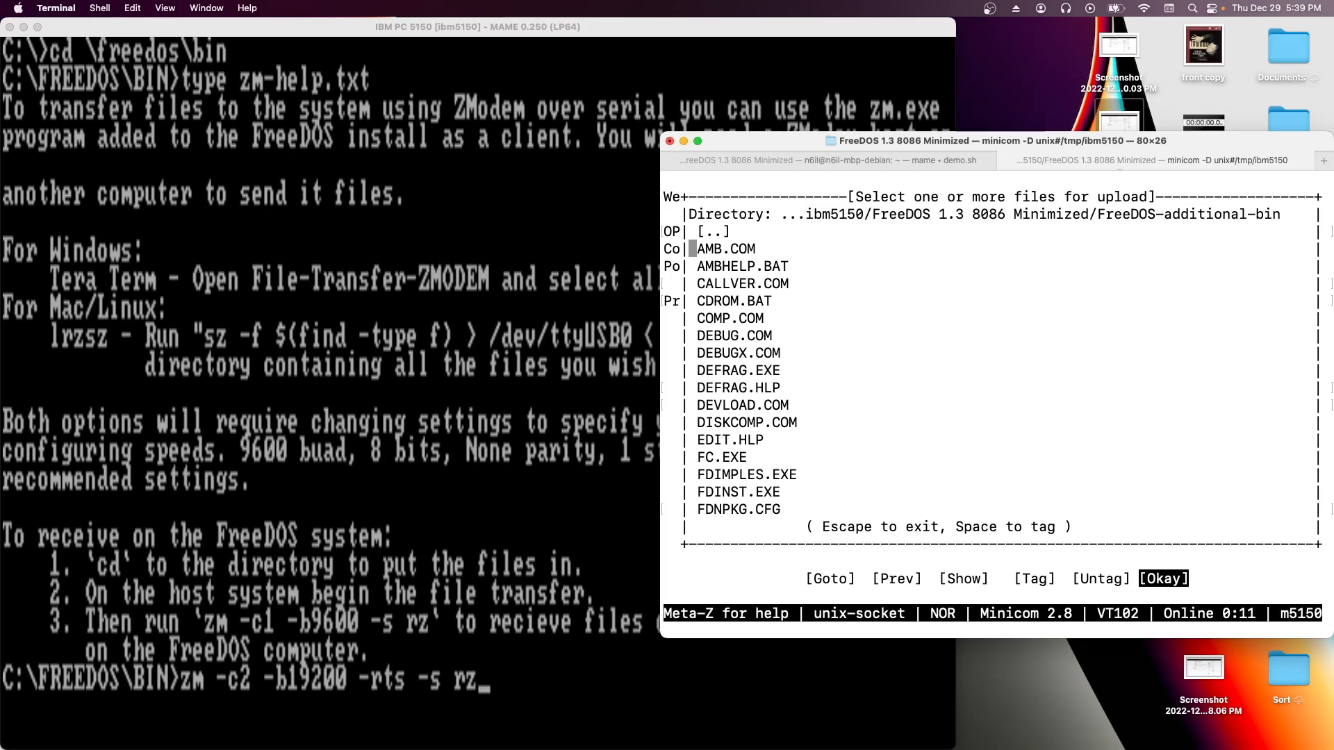
drag(1098, 215, 1288, 215)
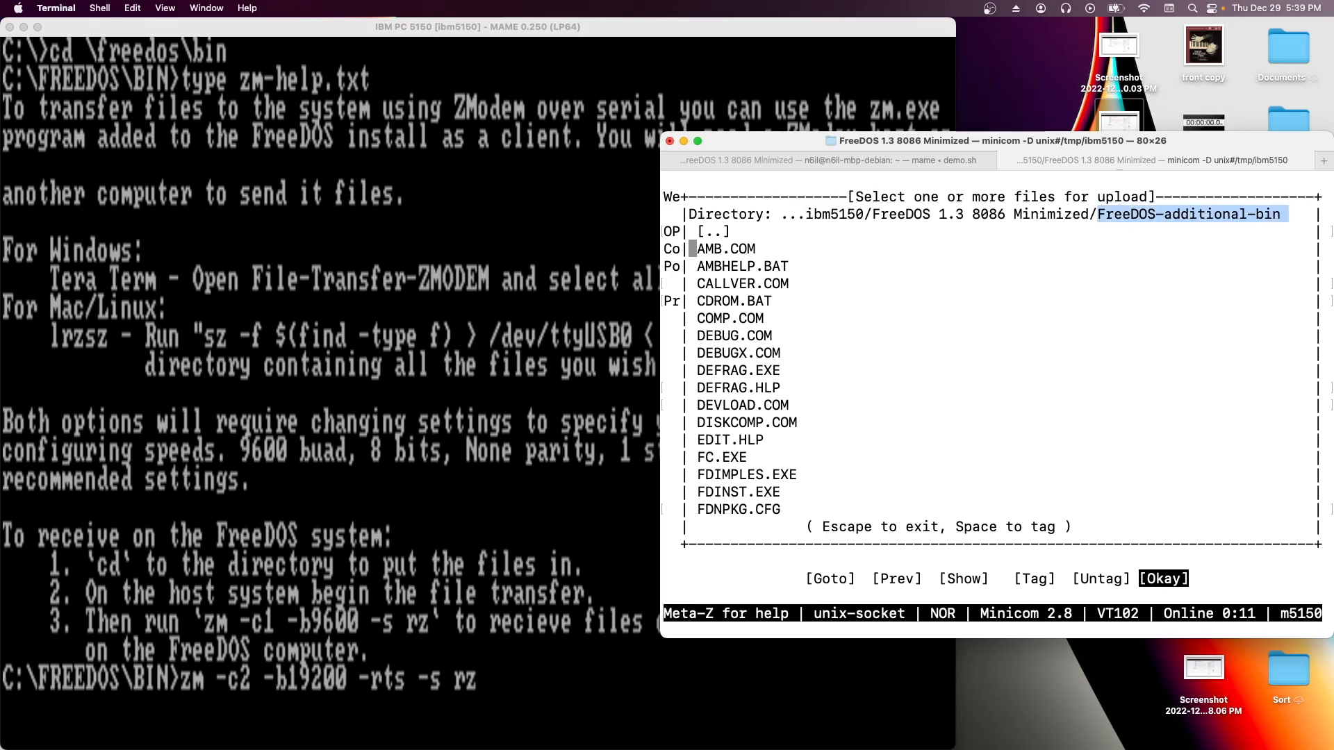
click(1288, 215)
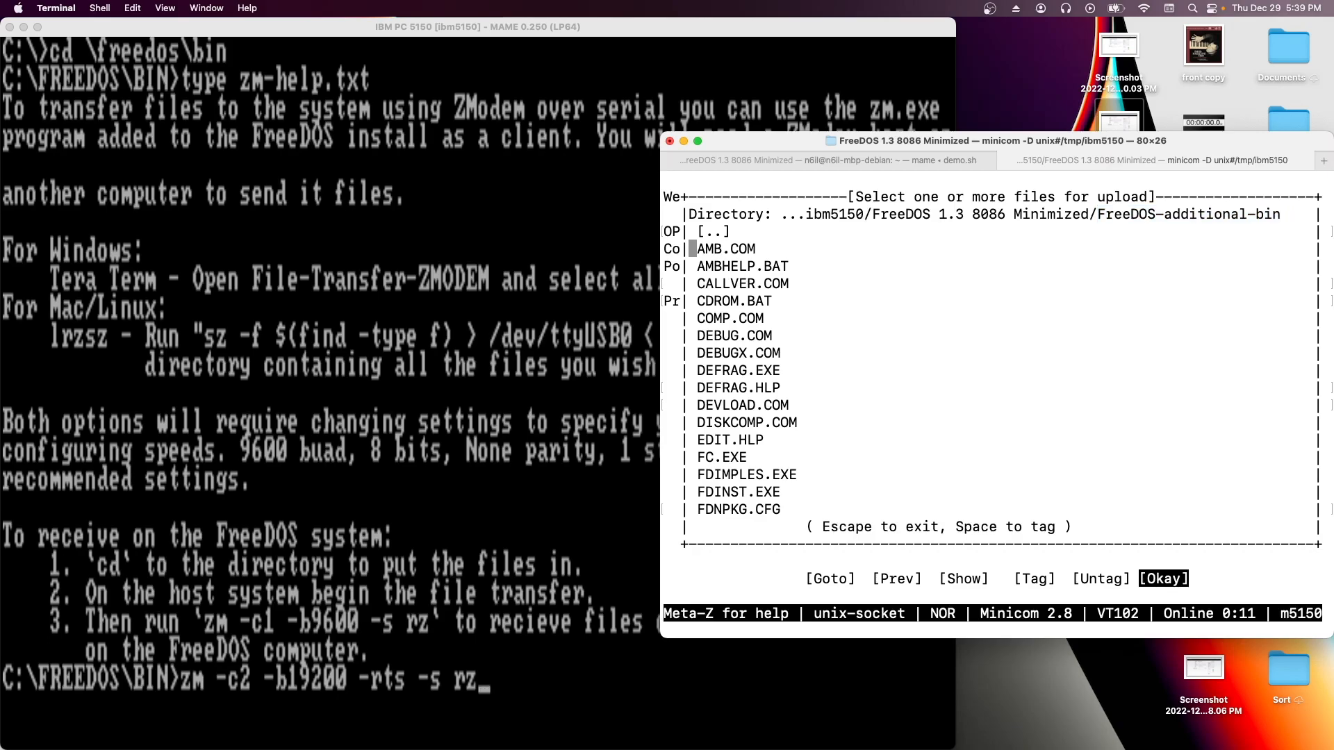
key(space)
key(space)
key(space)
key(space)
key(space)
key(space)
key(space)
key(space)
key(space)
key(space)
key(space)
key(space)
key(space)
key(space)
key(space)
key(space)
key(space)
key(space)
key(space)
key(space)
key(space)
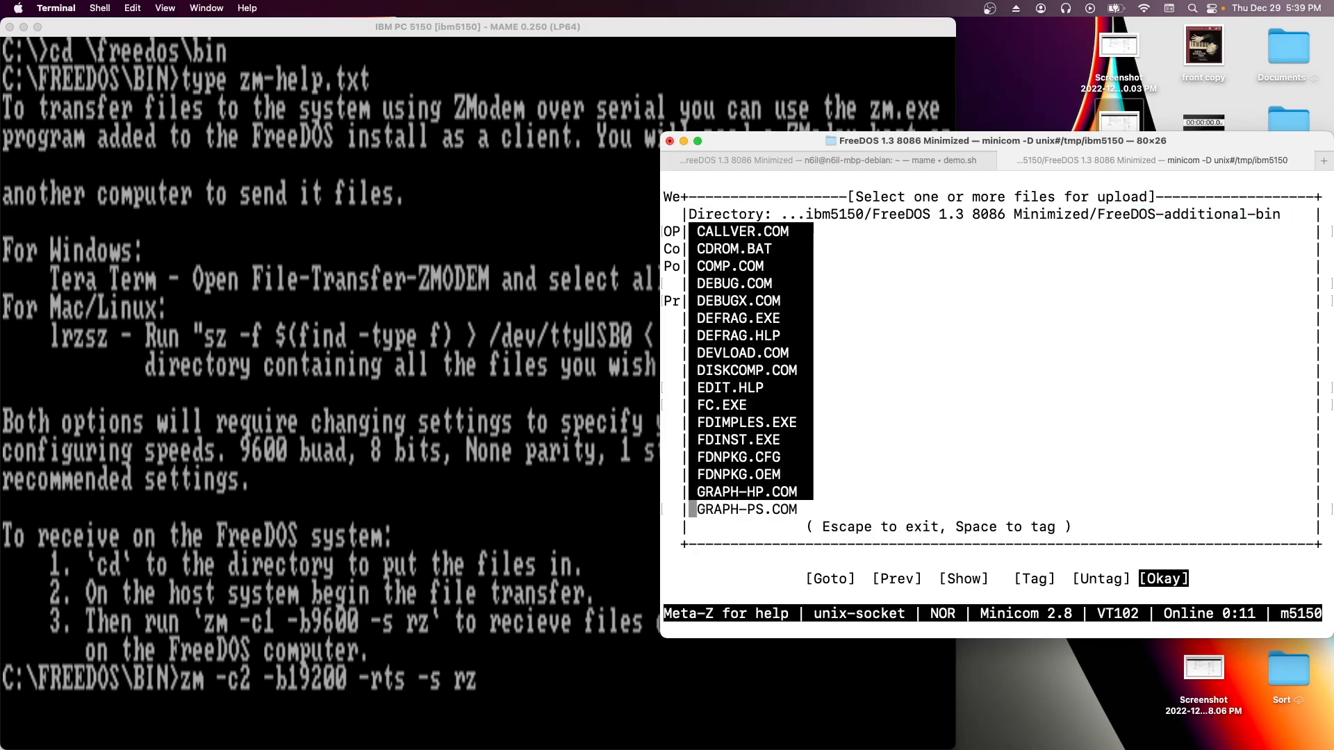
key(space)
key(space)
key(space)
key(space)
key(space)
key(space)
key(space)
key(space)
key(space)
key(space)
key(space)
key(space)
key(space)
key(space)
key(space)
key(space)
key(space)
key(space)
key(space)
key(space)
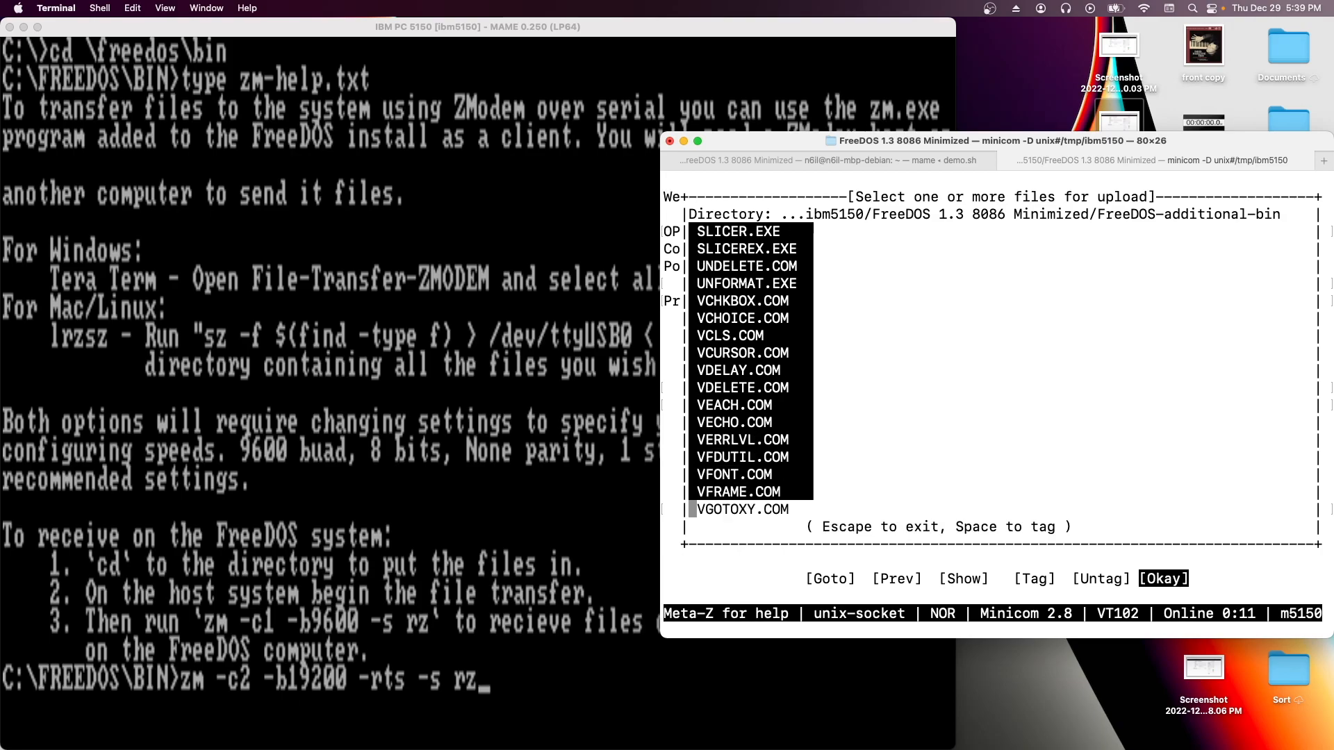
key(space)
key(space)
key(space)
key(space)
key(space)
key(space)
key(space)
key(space)
key(space)
key(space)
key(space)
key(space)
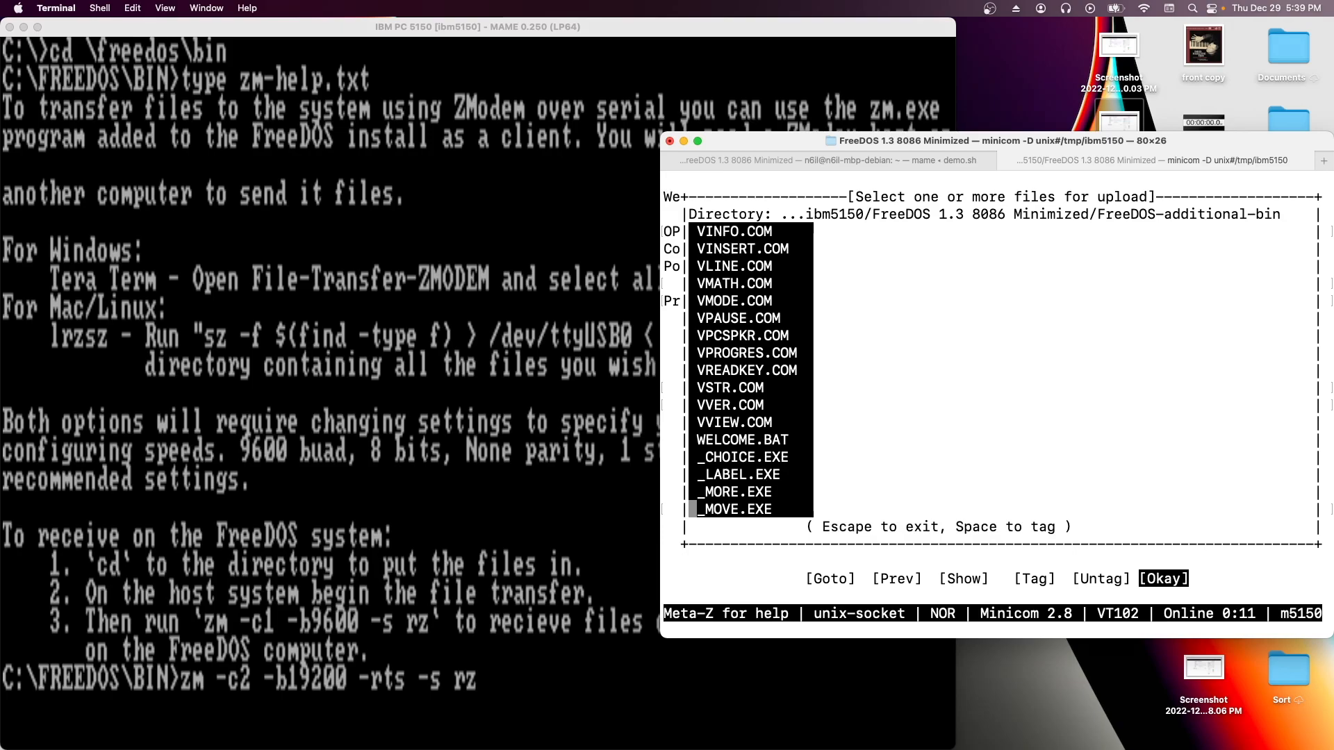
Start minicom's zmodem upload of the tagged files and run the prepared zm receive command in MAME
key(super+Tab)
key(super+Tab)
key(Return)
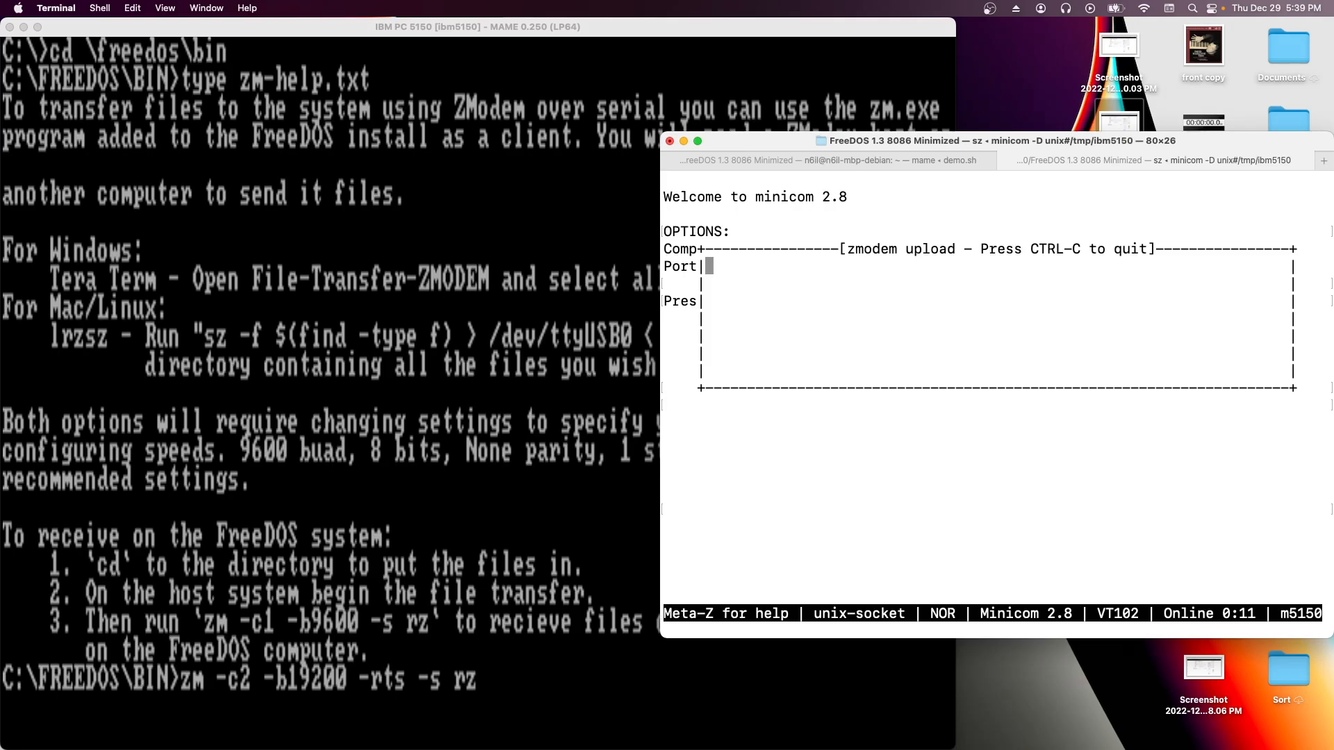
key(super+Tab)
key(Return)
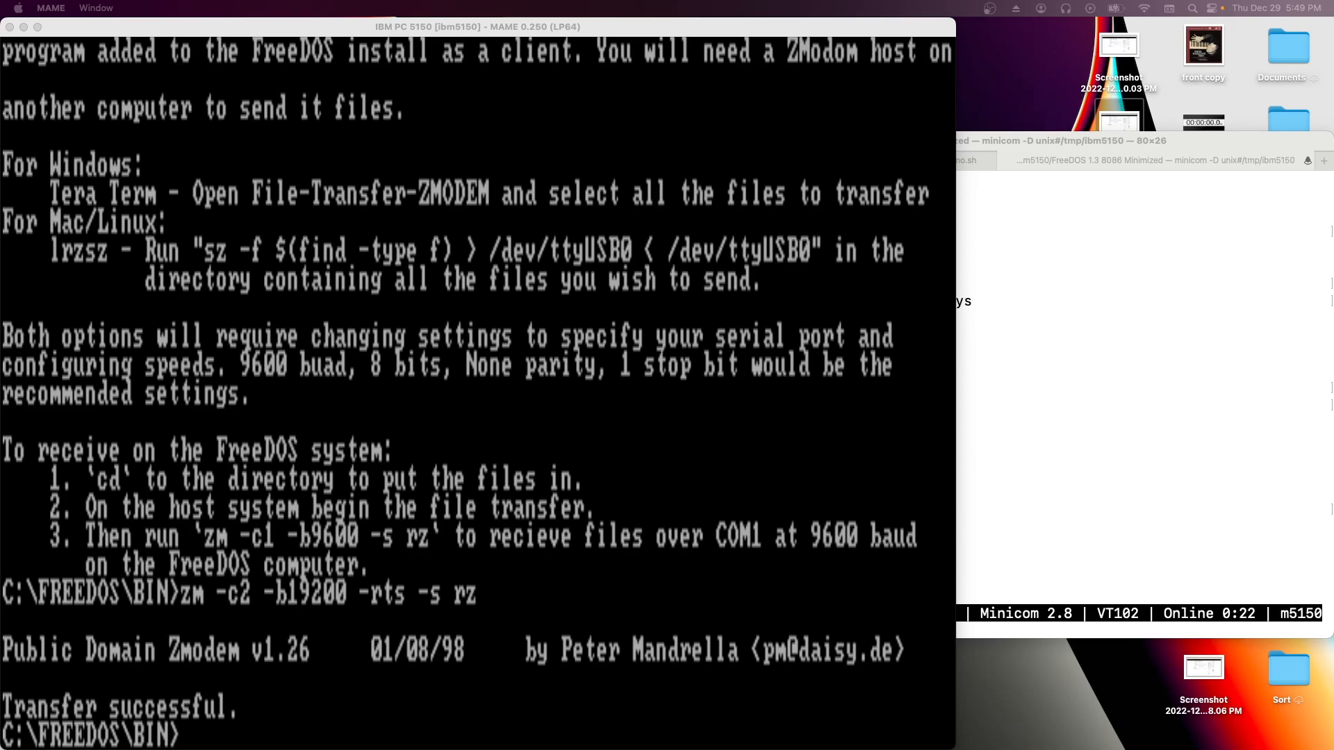
List the contents of C:\FREEDOS\BIN in wide format through to the end
text(dir /w)
key(Return)
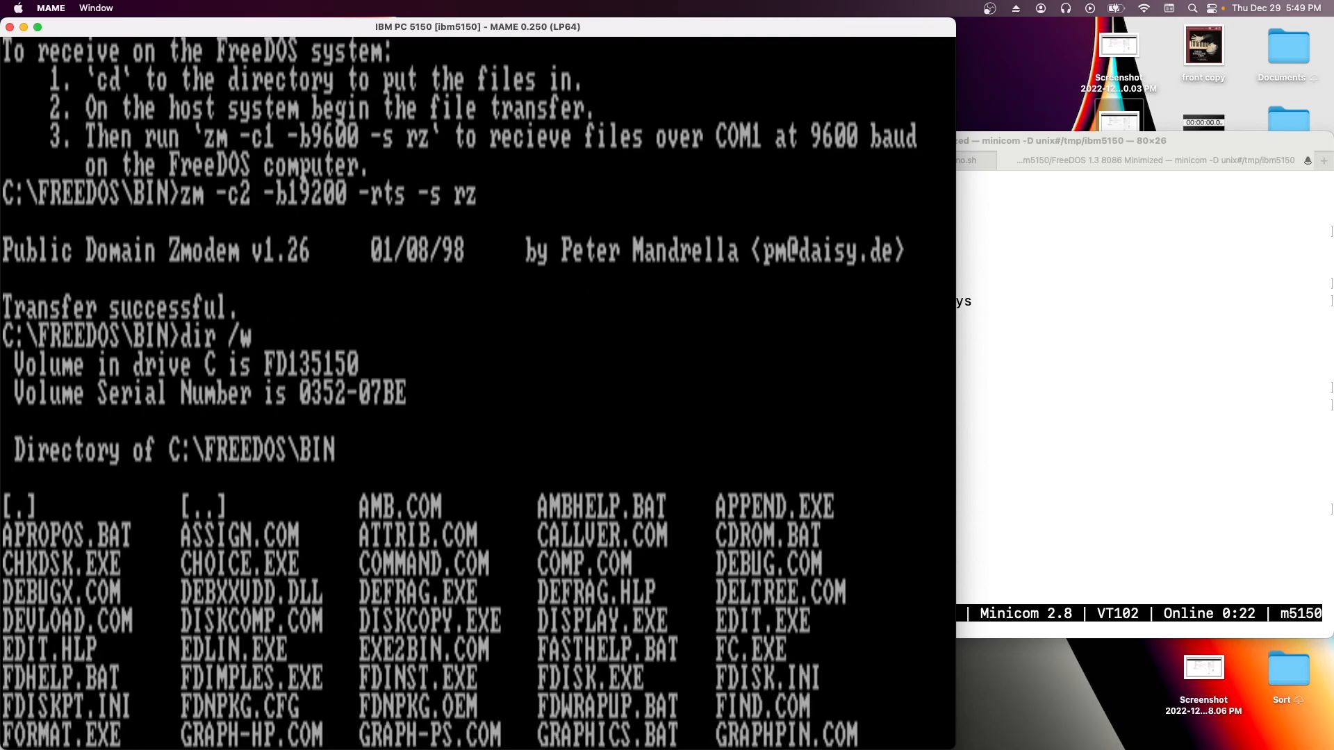
key(space)
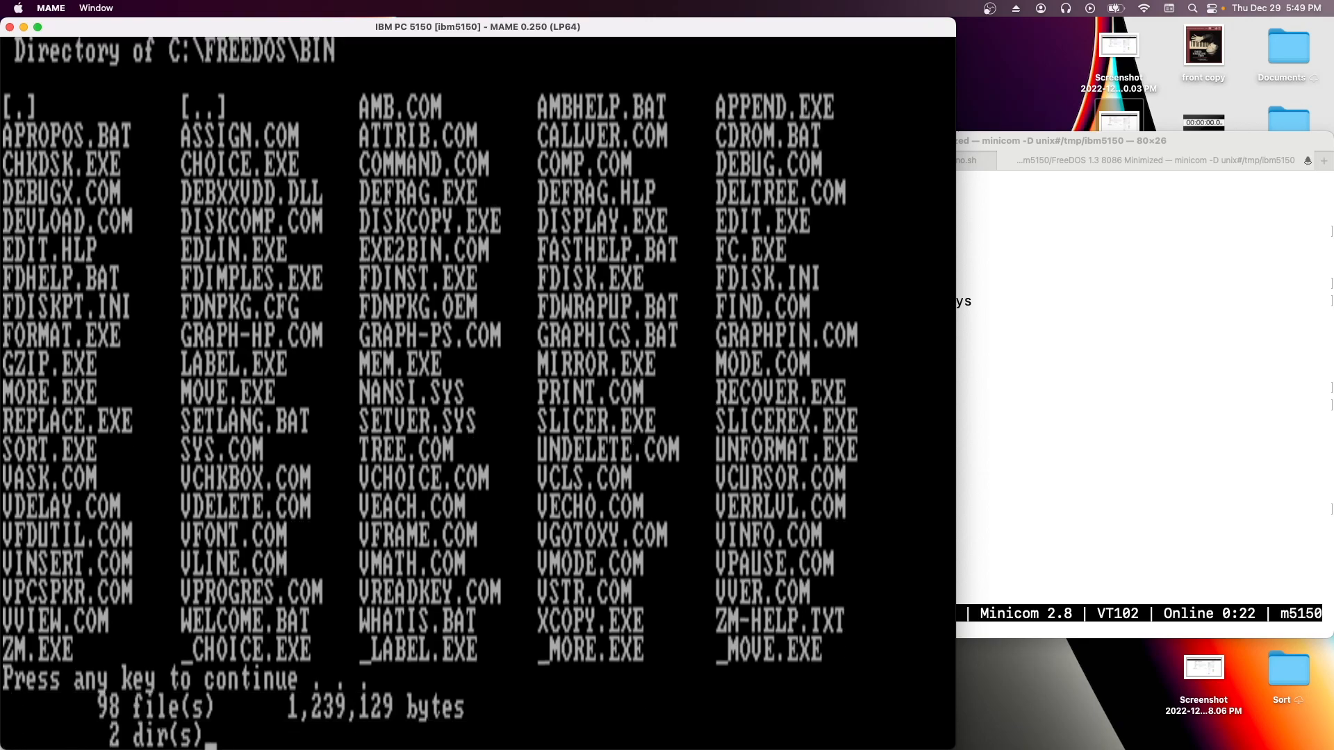
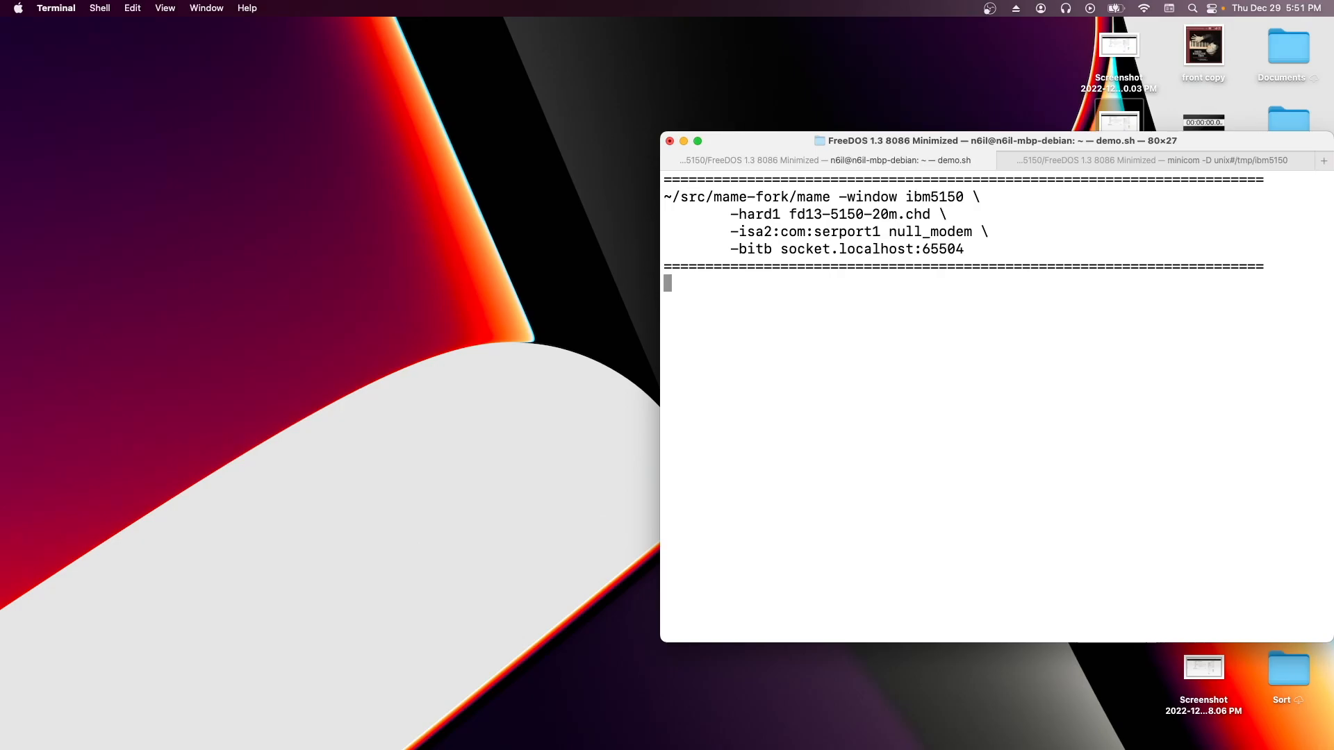
In Terminal, launch the prepared MAME ibm5150 command with fd13-5150-20m.chd and a null modem on socket.localhost:65504
key(Return)
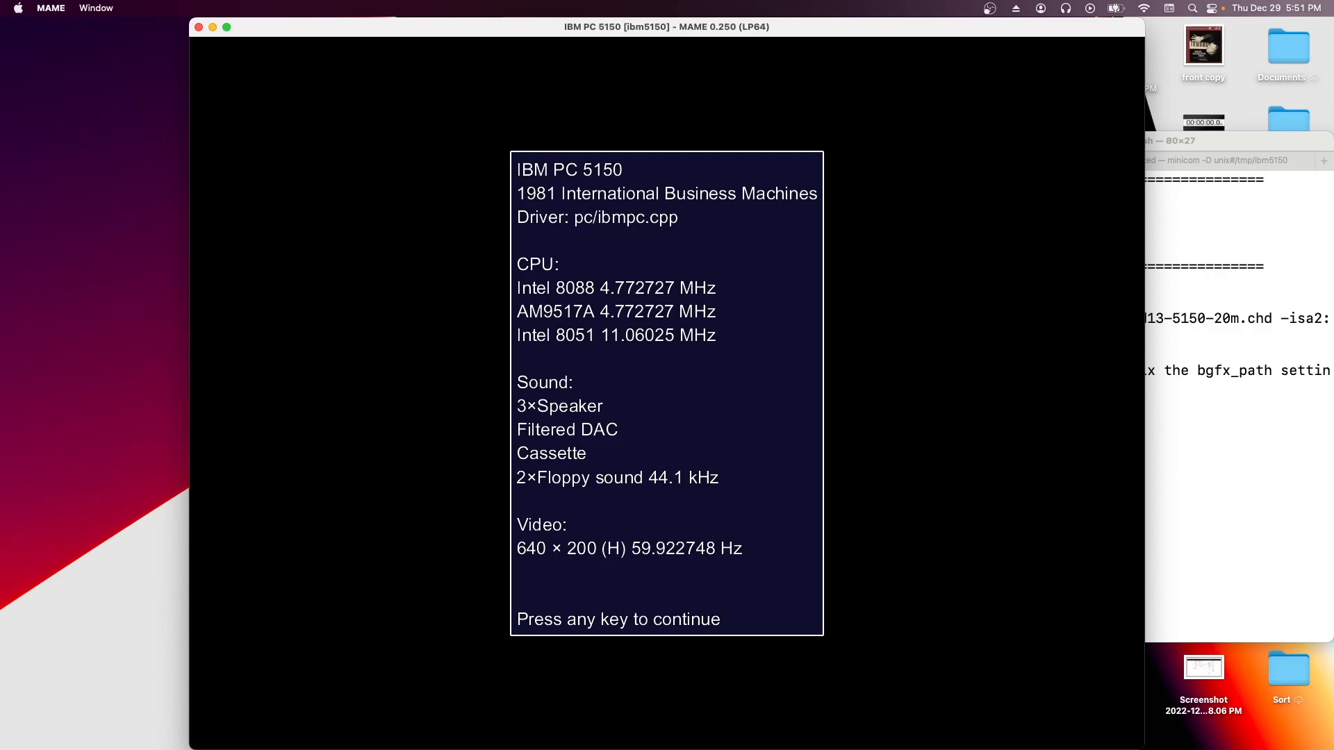
Continue past MAME's startup information screen and move the emulator window aside to free desktop space
key(Return)
key(Return)
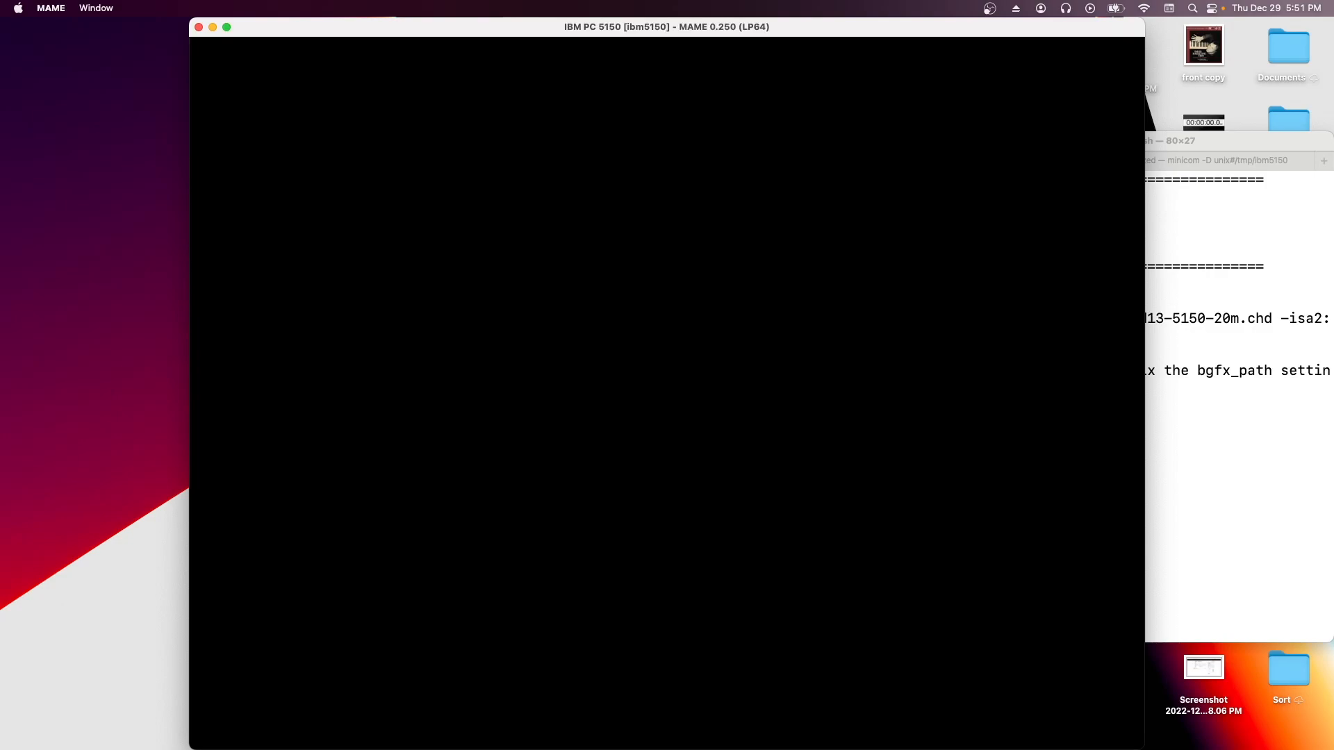
drag(667, 27, 478, 27)
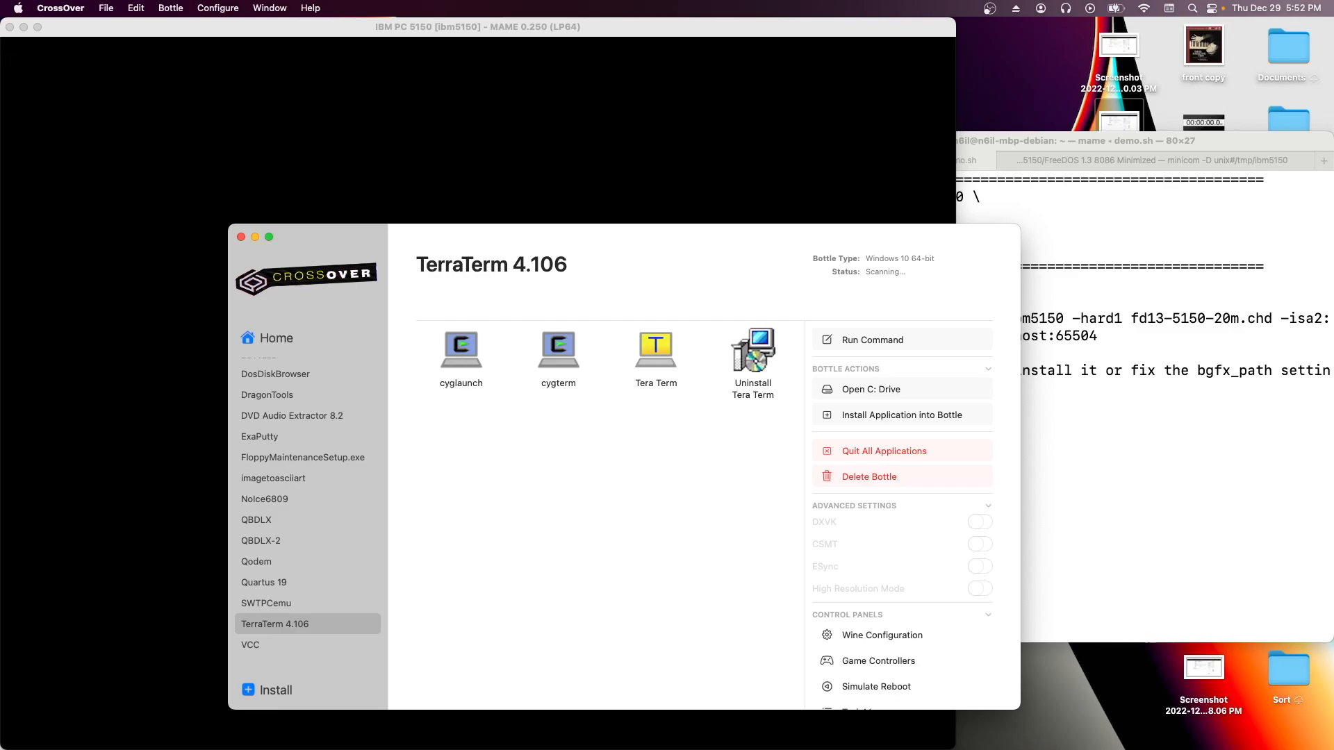
Launch Tera Term from CrossOver's TerraTerm 4.106 bottle and connect to localhost on TCP port 65504 with service Other and history off
double_click(655, 351)
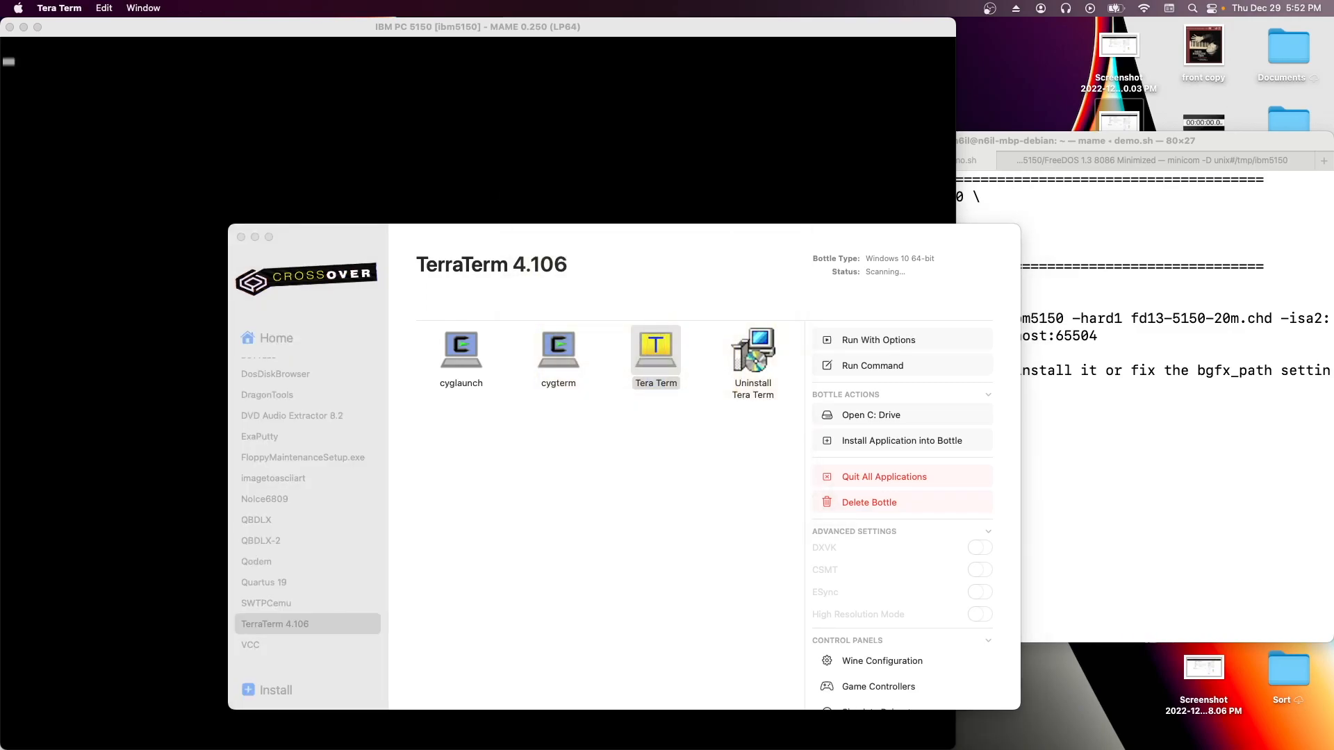
click(255, 236)
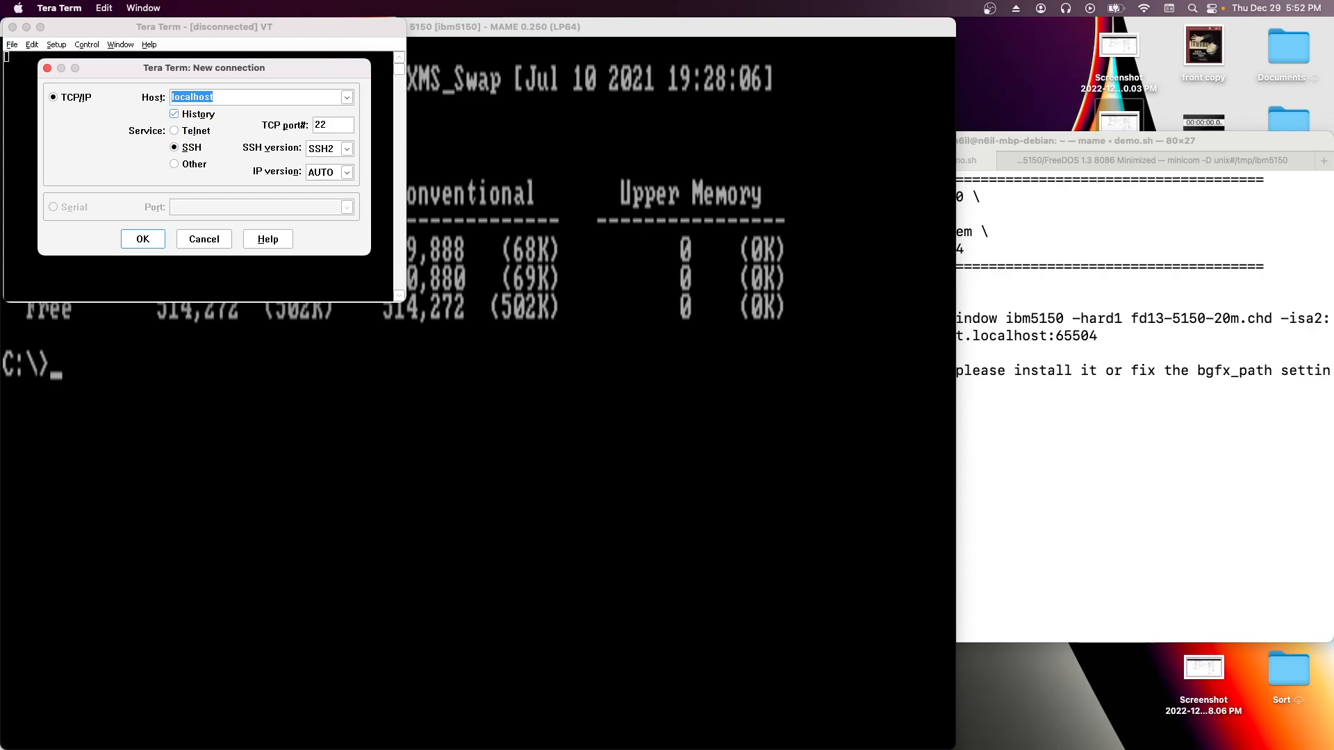
click(174, 114)
click(174, 164)
key(Tab)
text(65504)
key(Return)
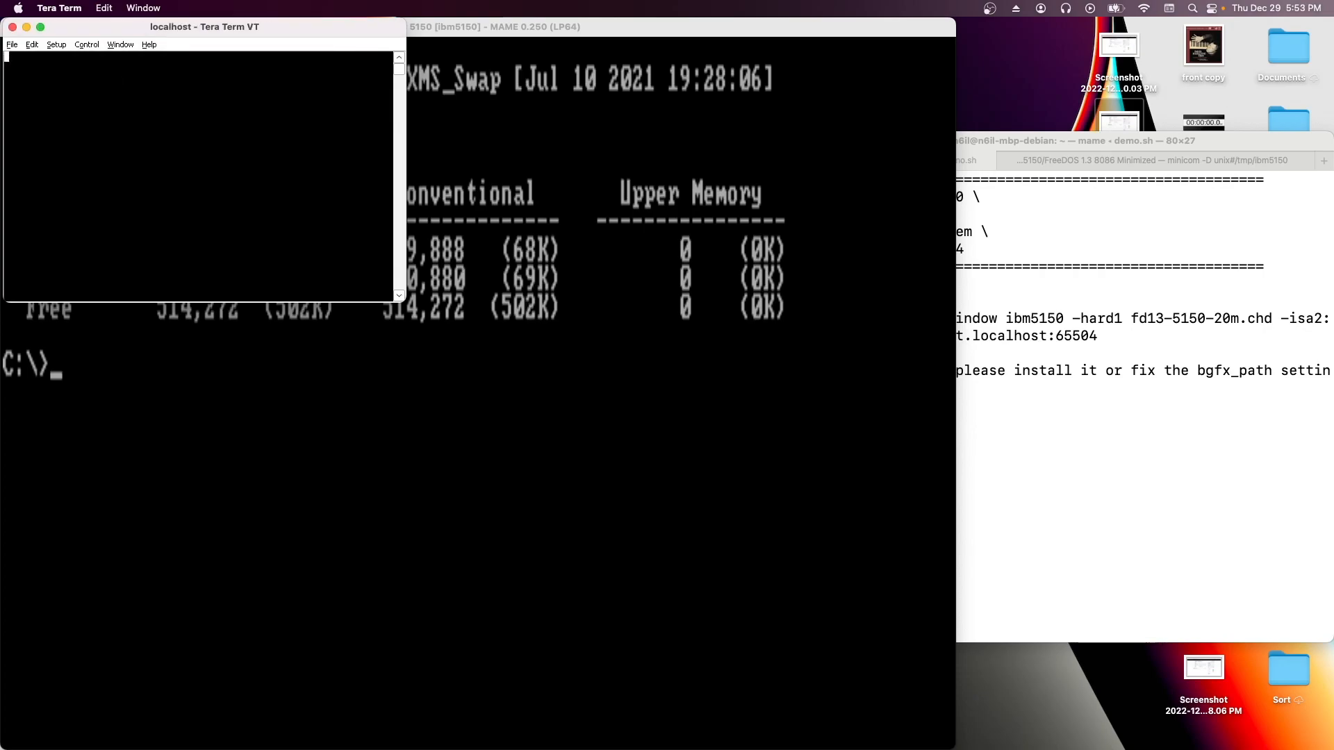
Move the Tera Term window clear of MAME and display \freedos\bin\zm-help.txt at the DOS prompt
drag(209, 26, 1135, 274)
click(667, 417)
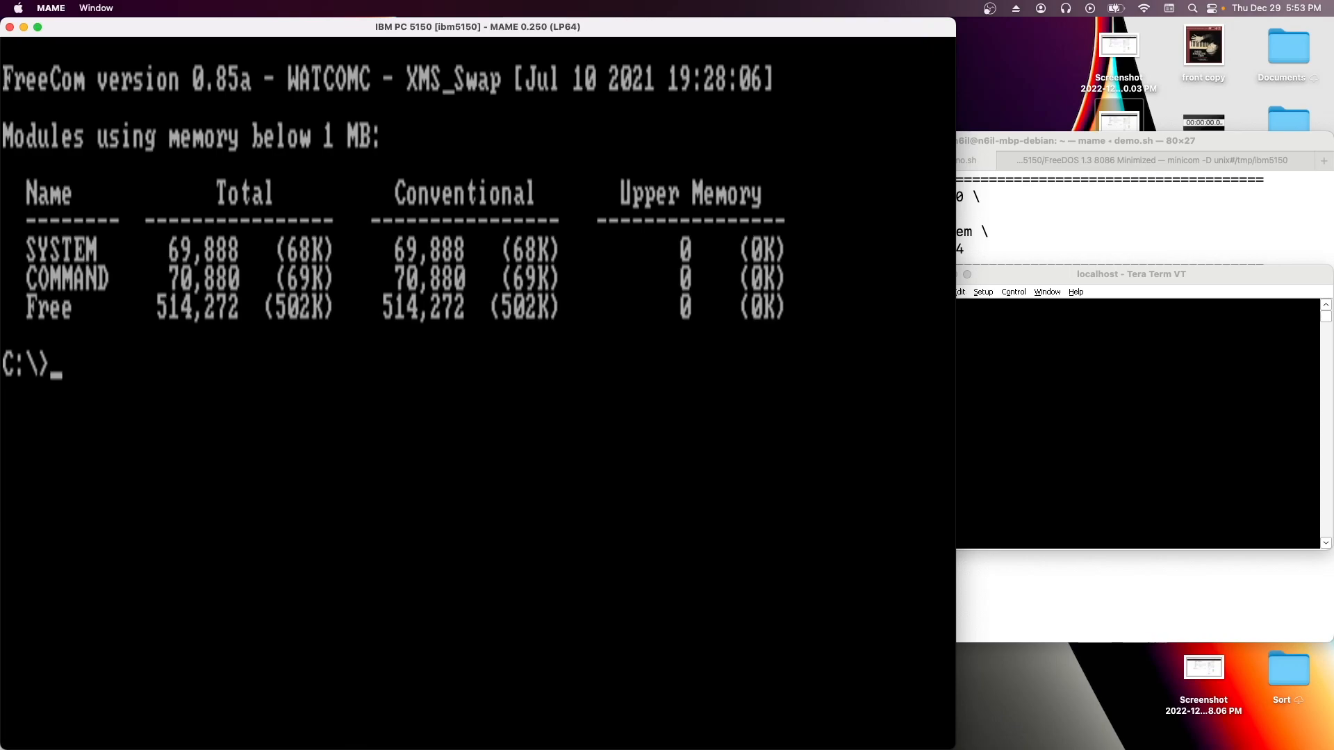
text(type \freedos\b)
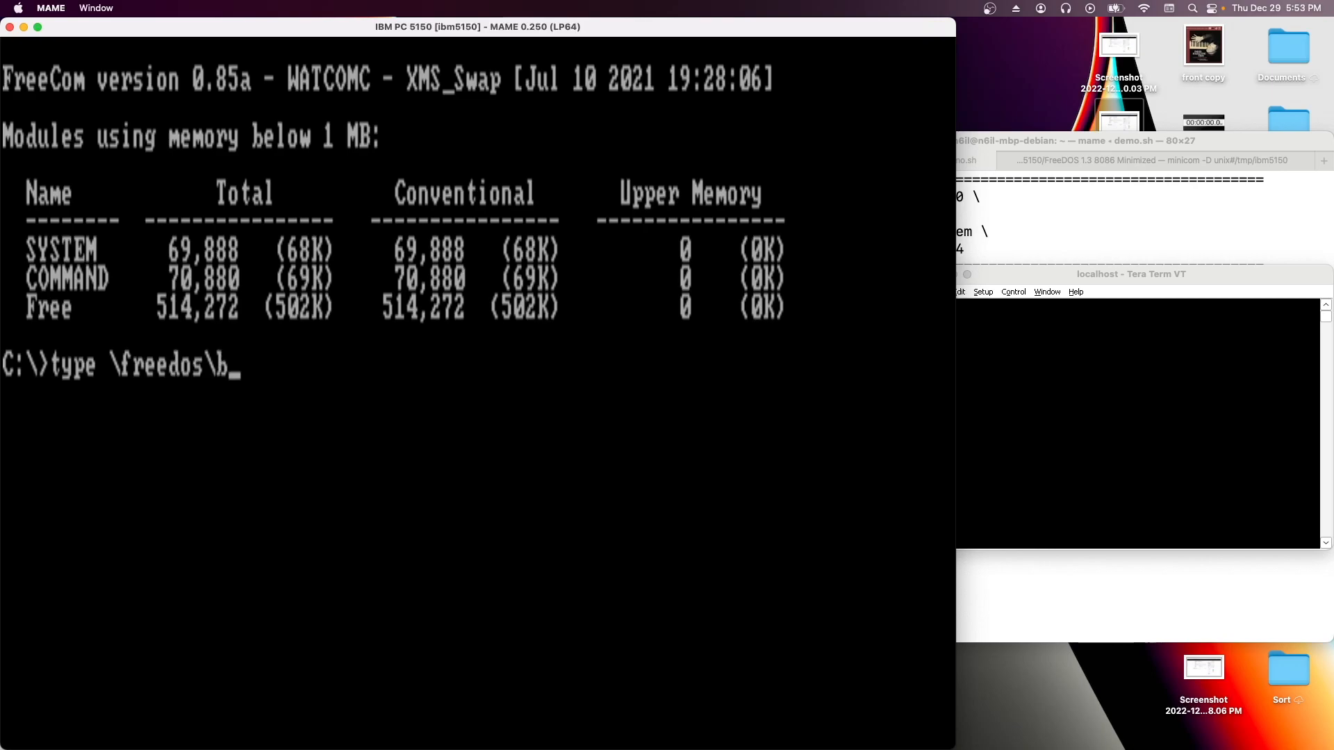
text(in\zm-help.txt)
key(Return)
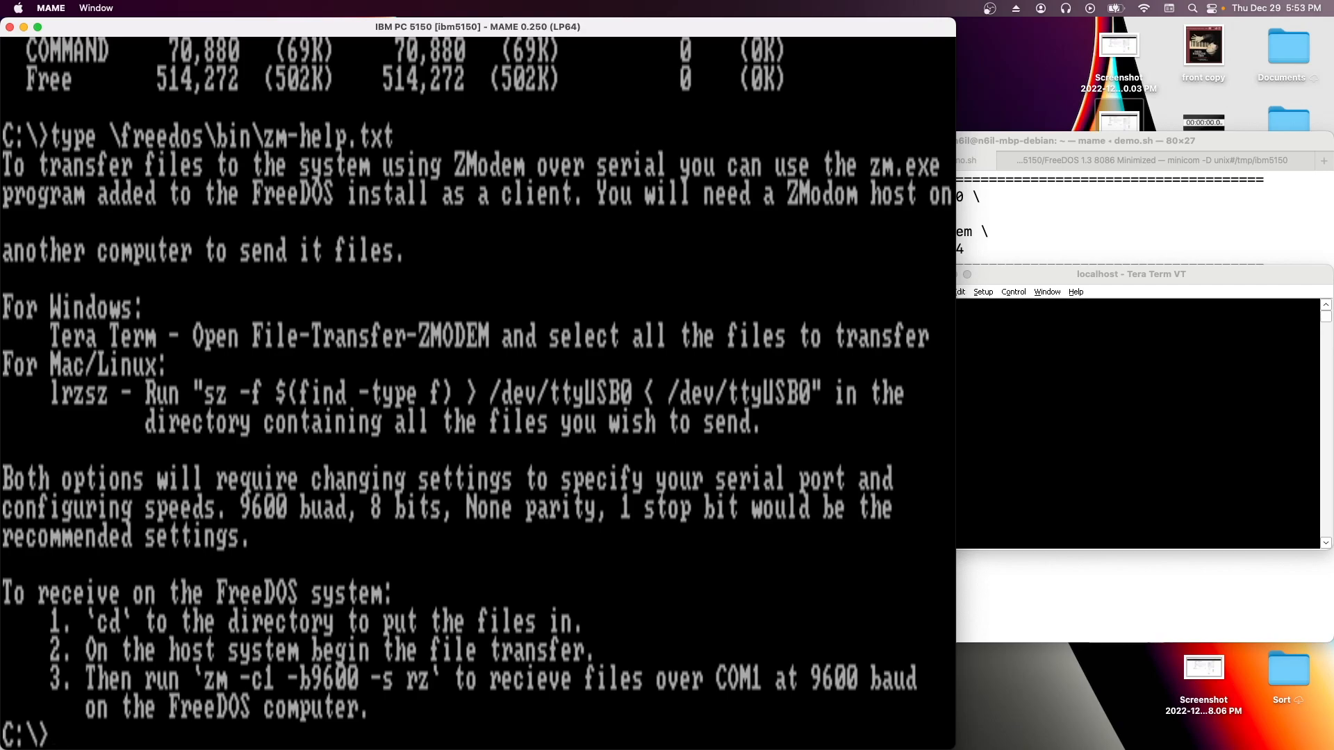
Check the RS232 null modem's flow control, data bits, parity, stop bits and RX/TX baud rates in MAME's machine configuration
key(super+backslash)
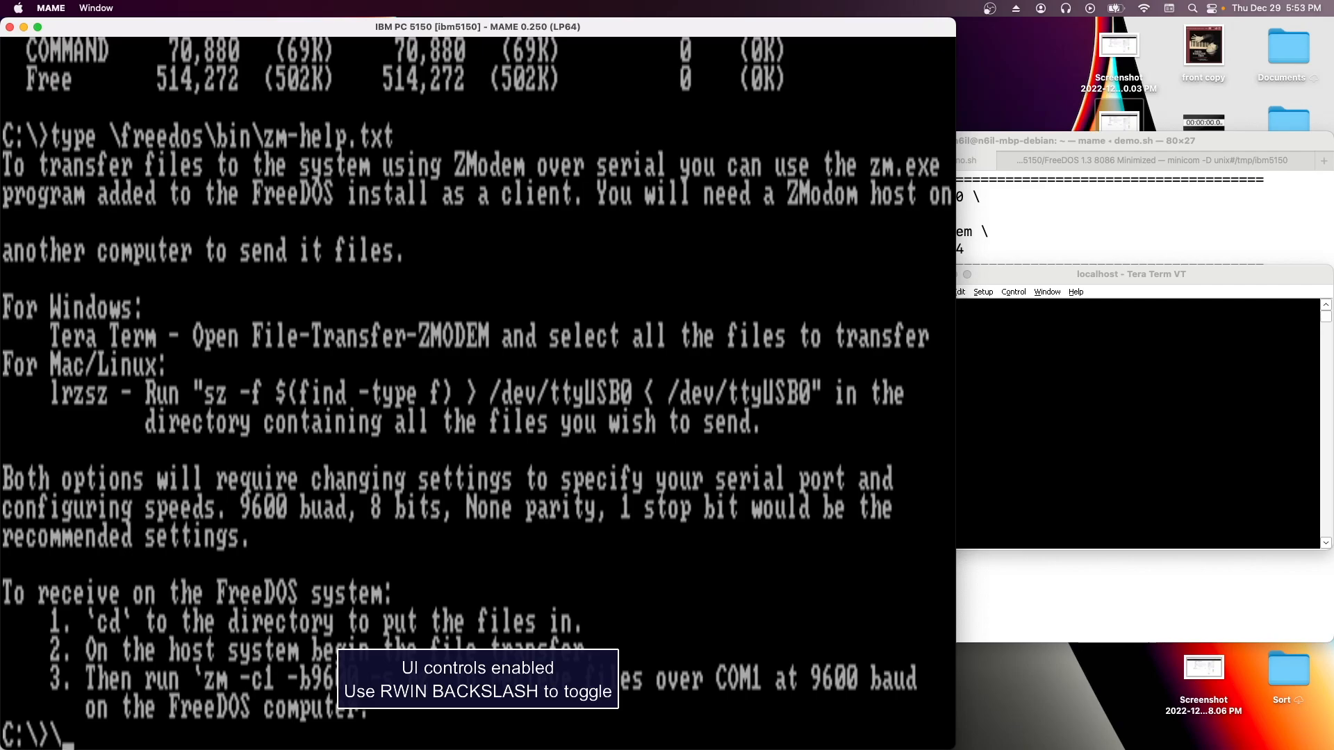
key(Tab)
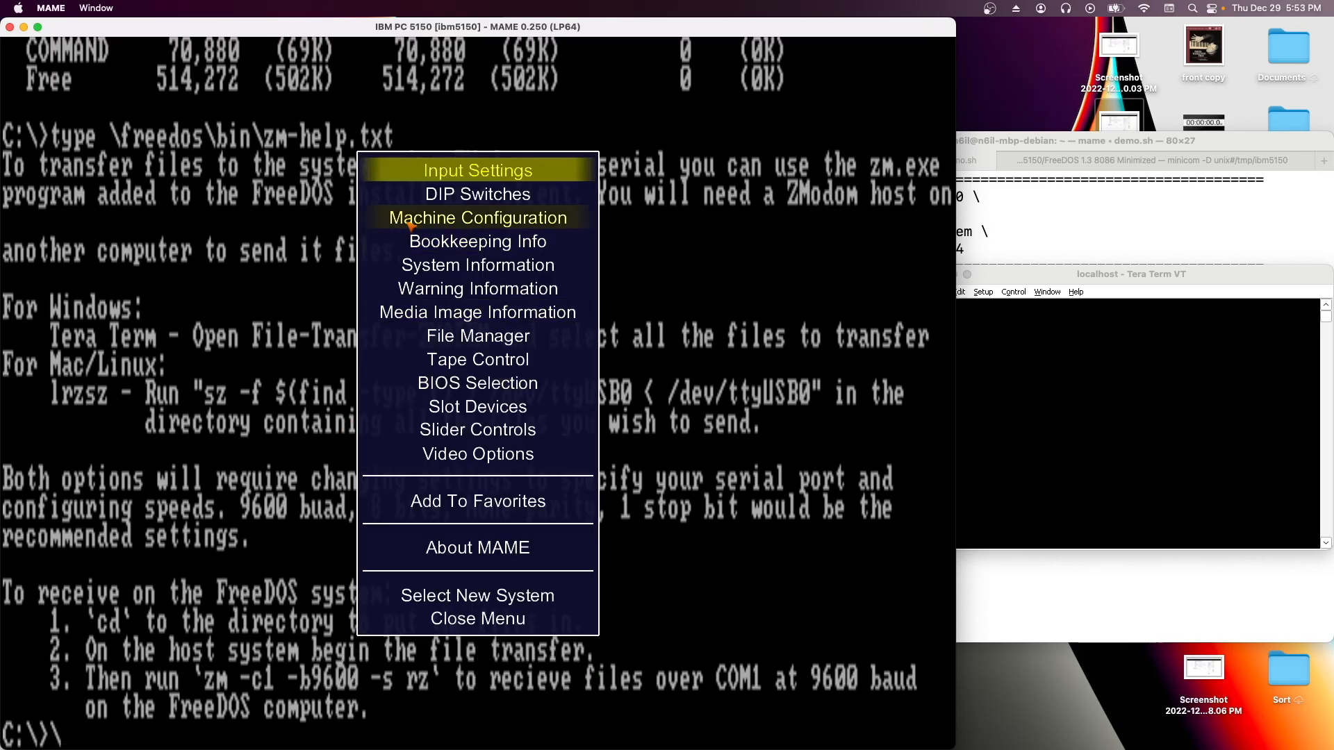
click(445, 221)
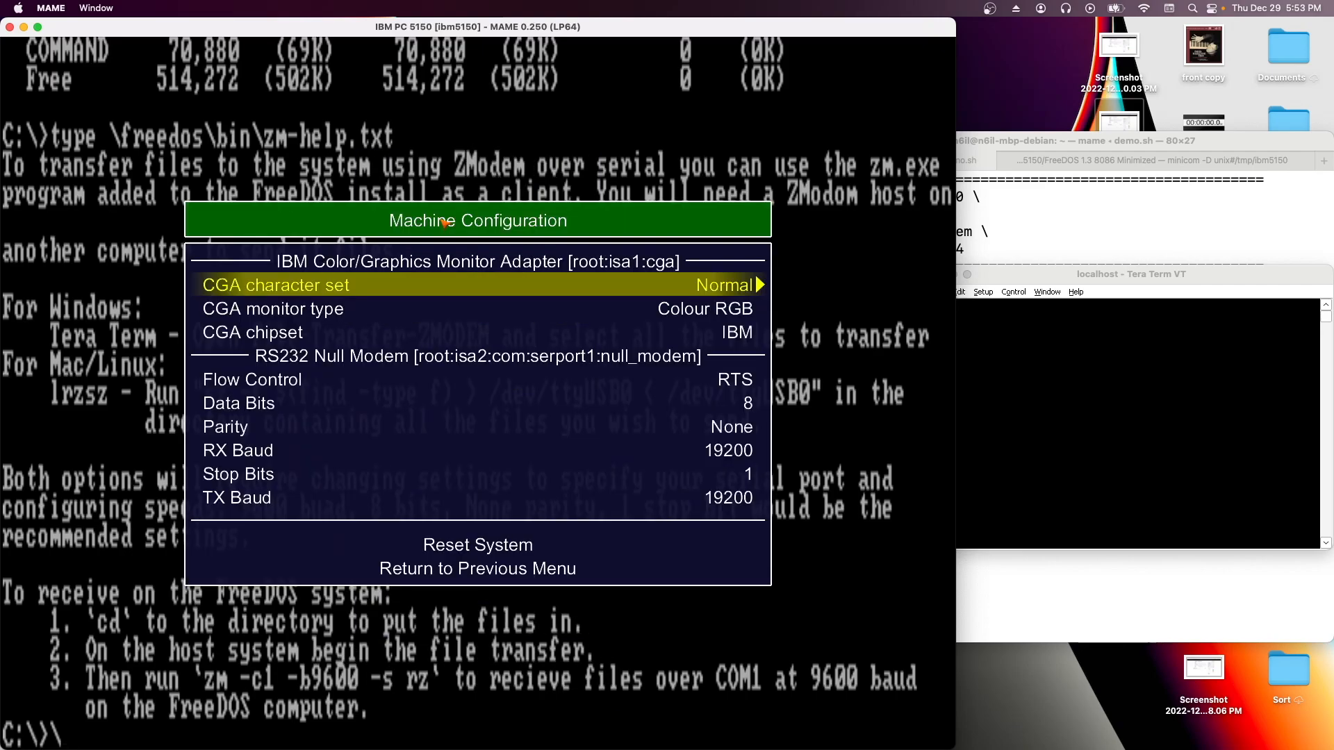
click(379, 387)
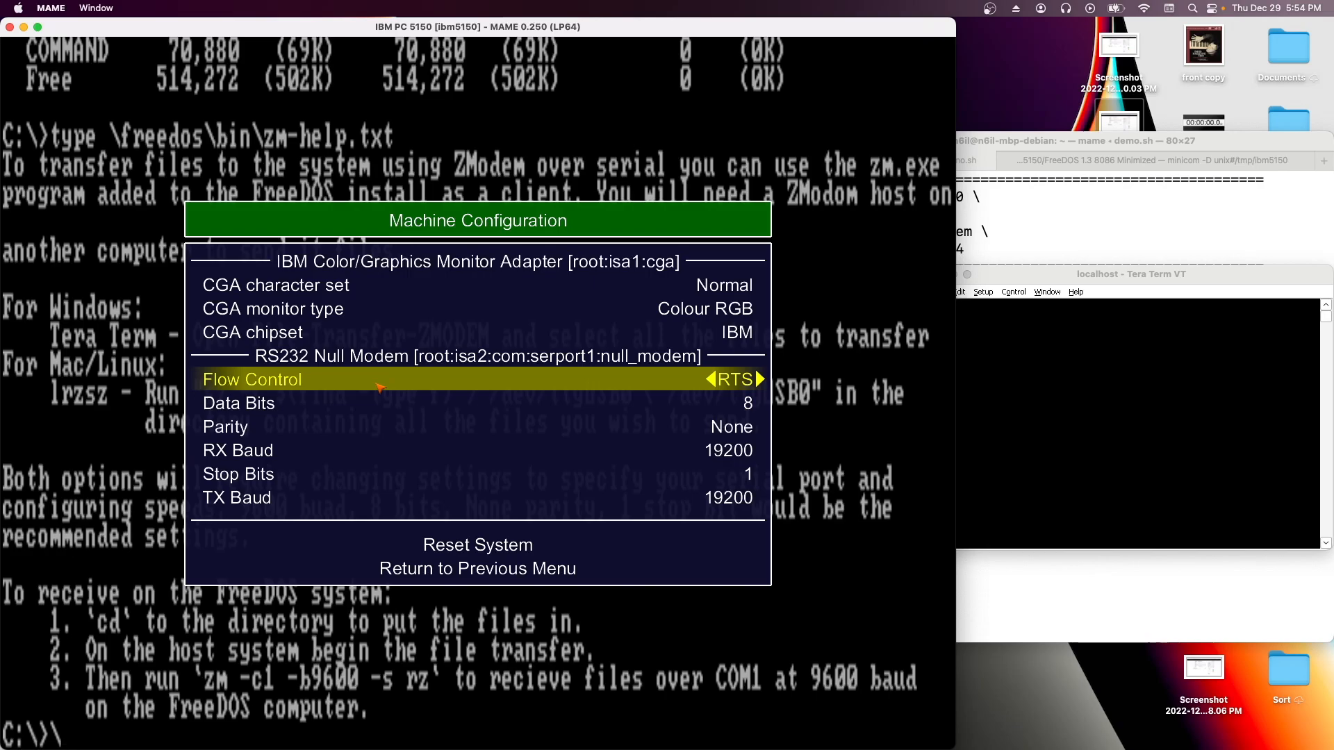
key(Down)
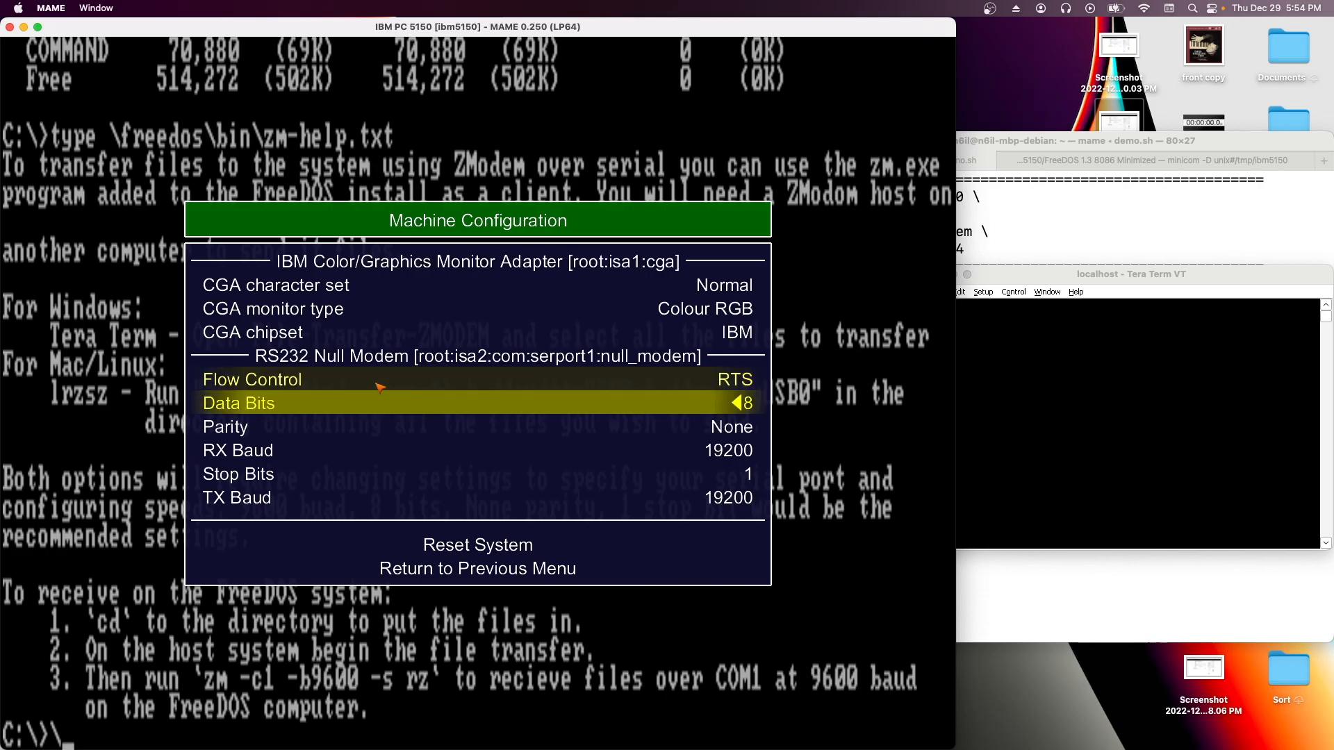
key(Down)
key(Down)
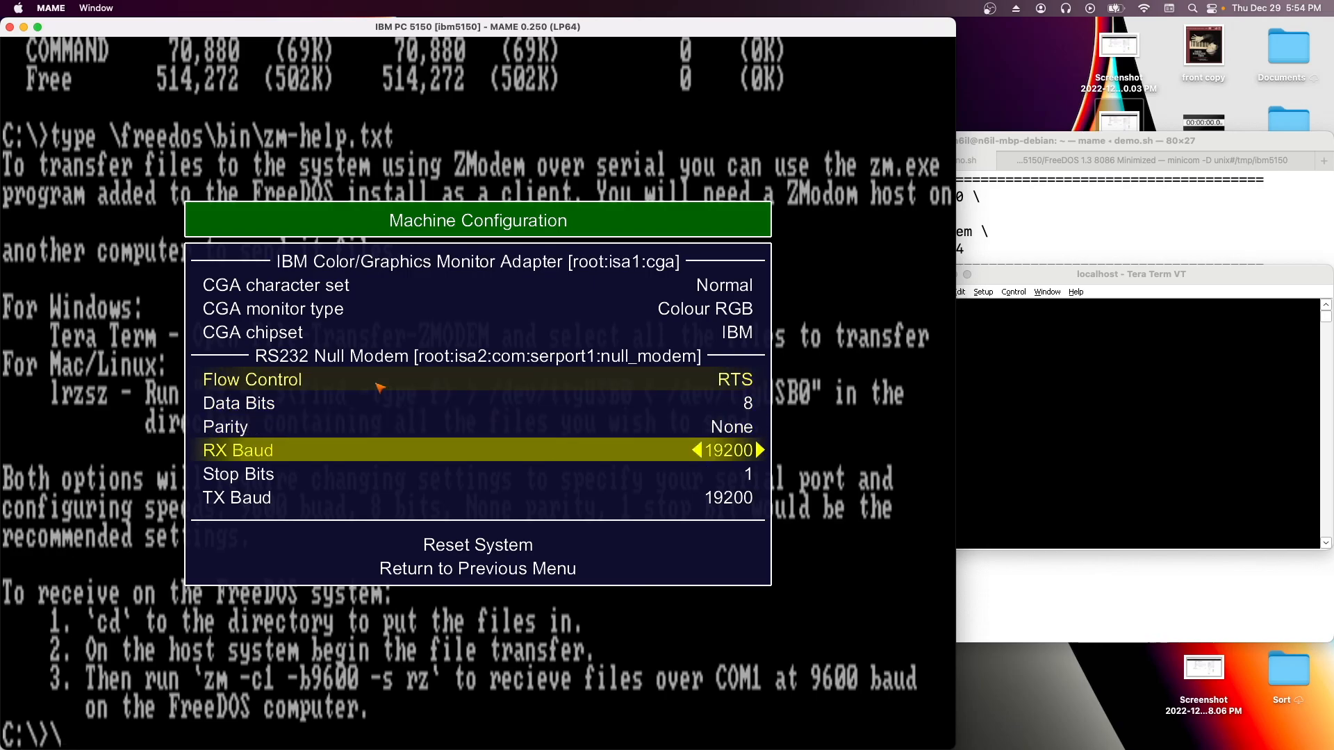
key(Down)
key(Down)
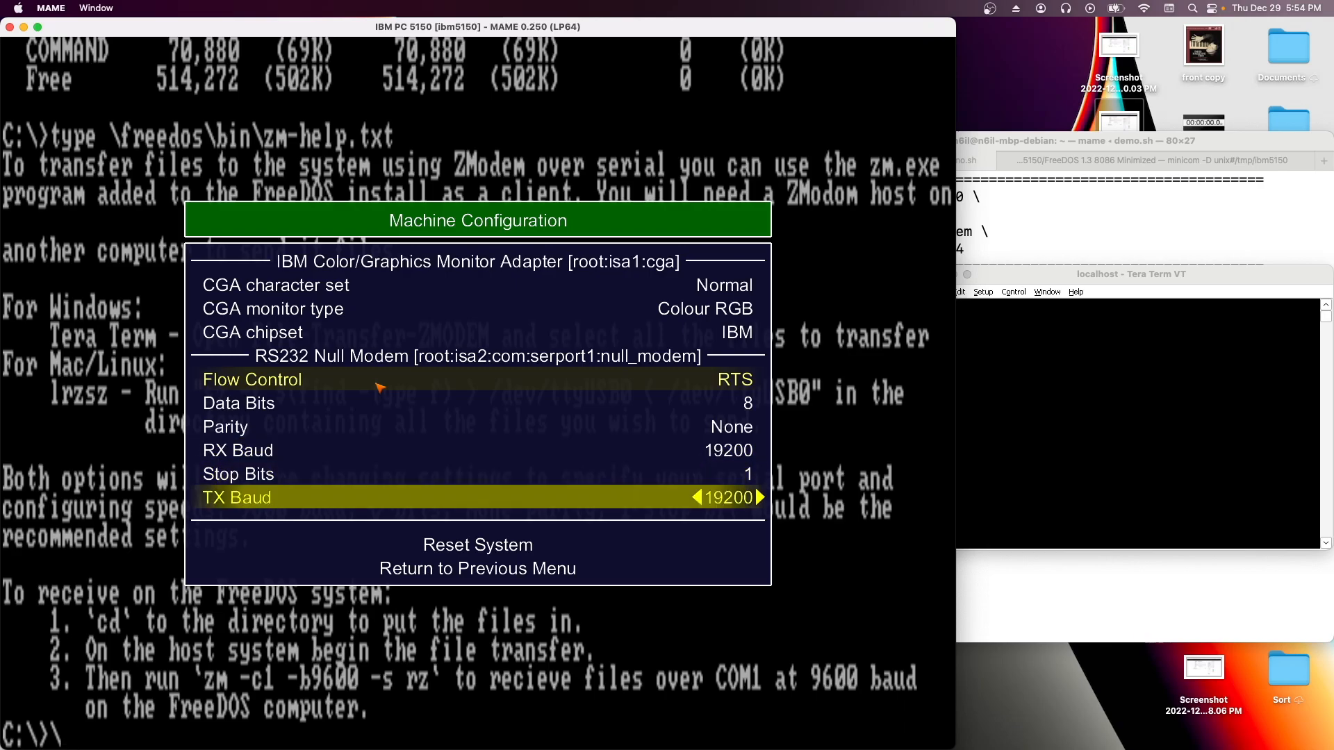
key(Escape)
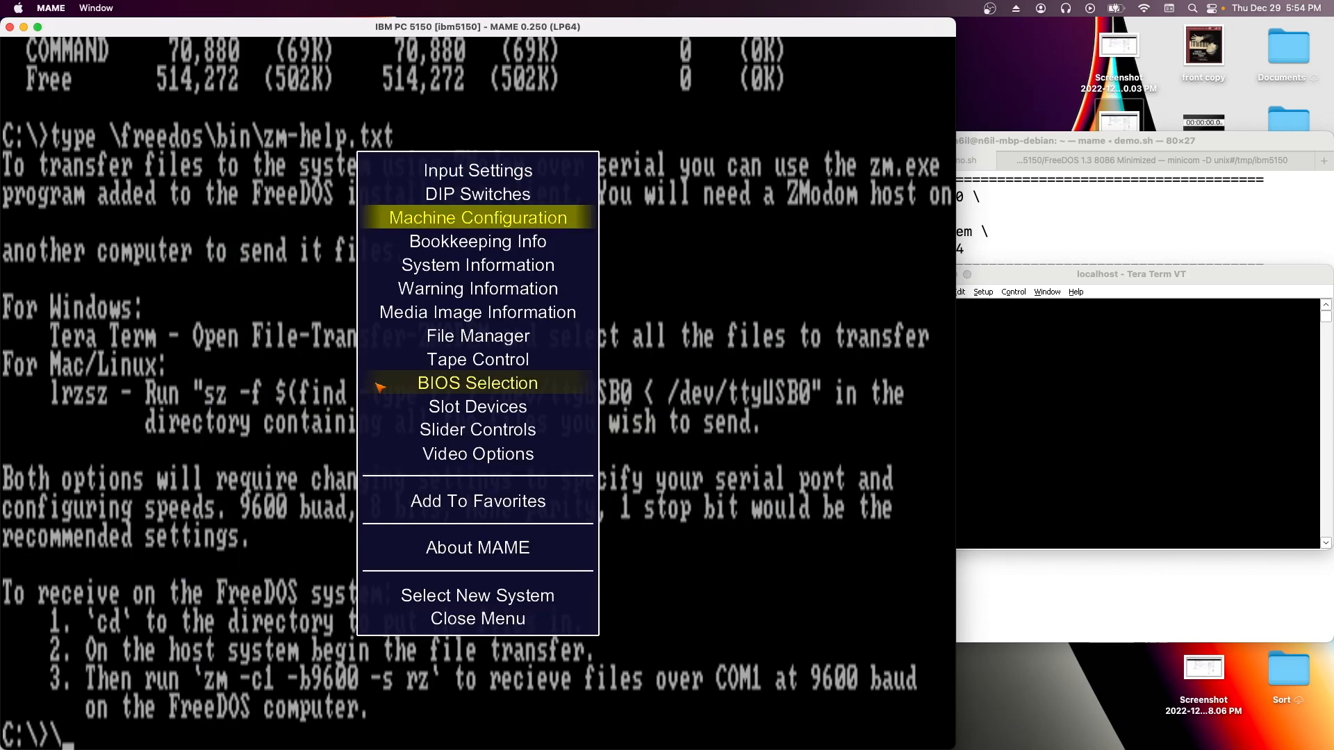
key(Escape)
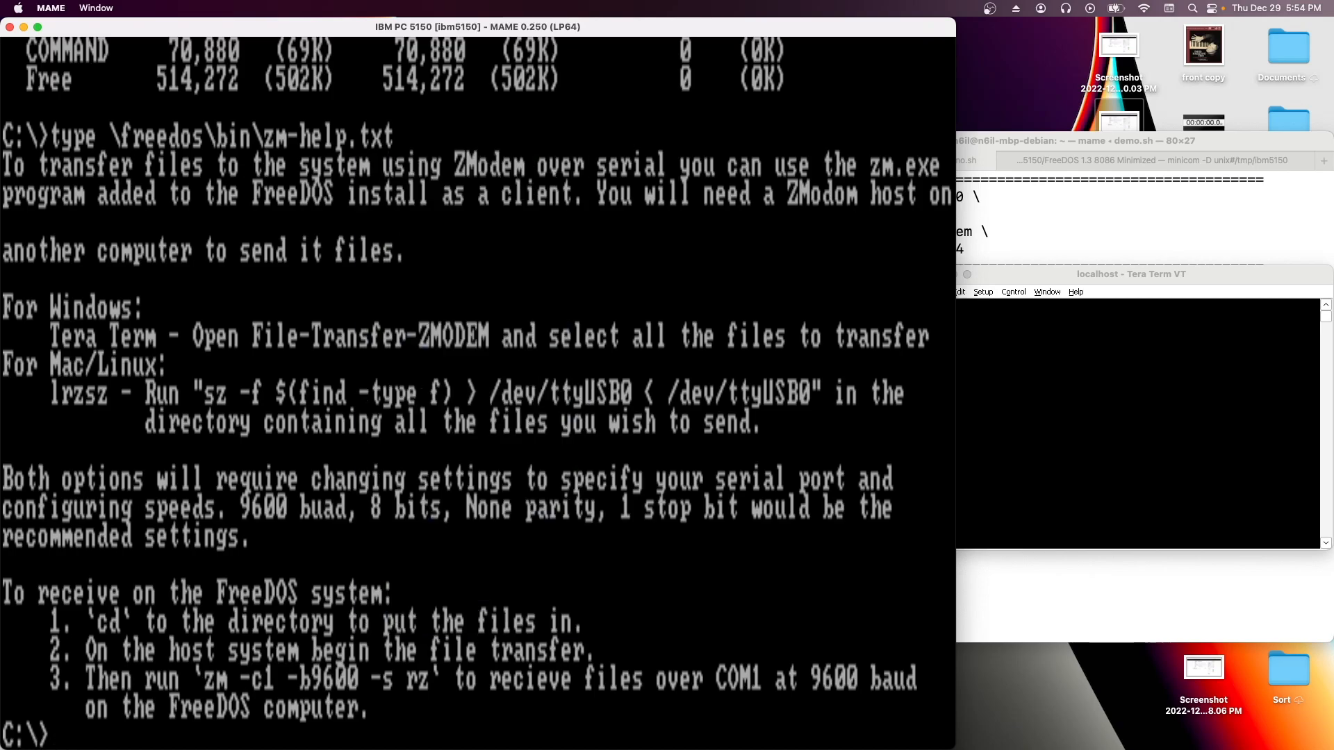
key(super+backslash)
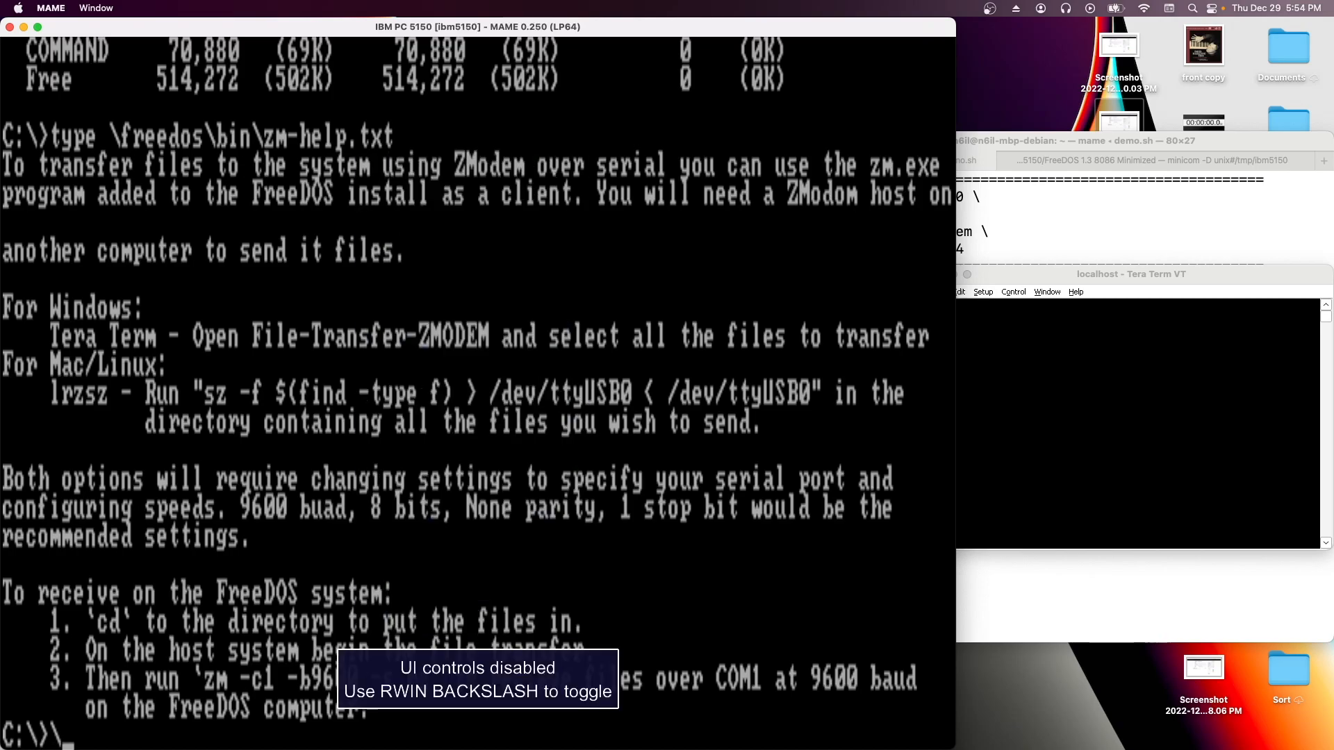
Clear the stray backslash and enter zm -c2 -b19200 -rts -s rz at the DOS prompt without running it
key(BackSpace)
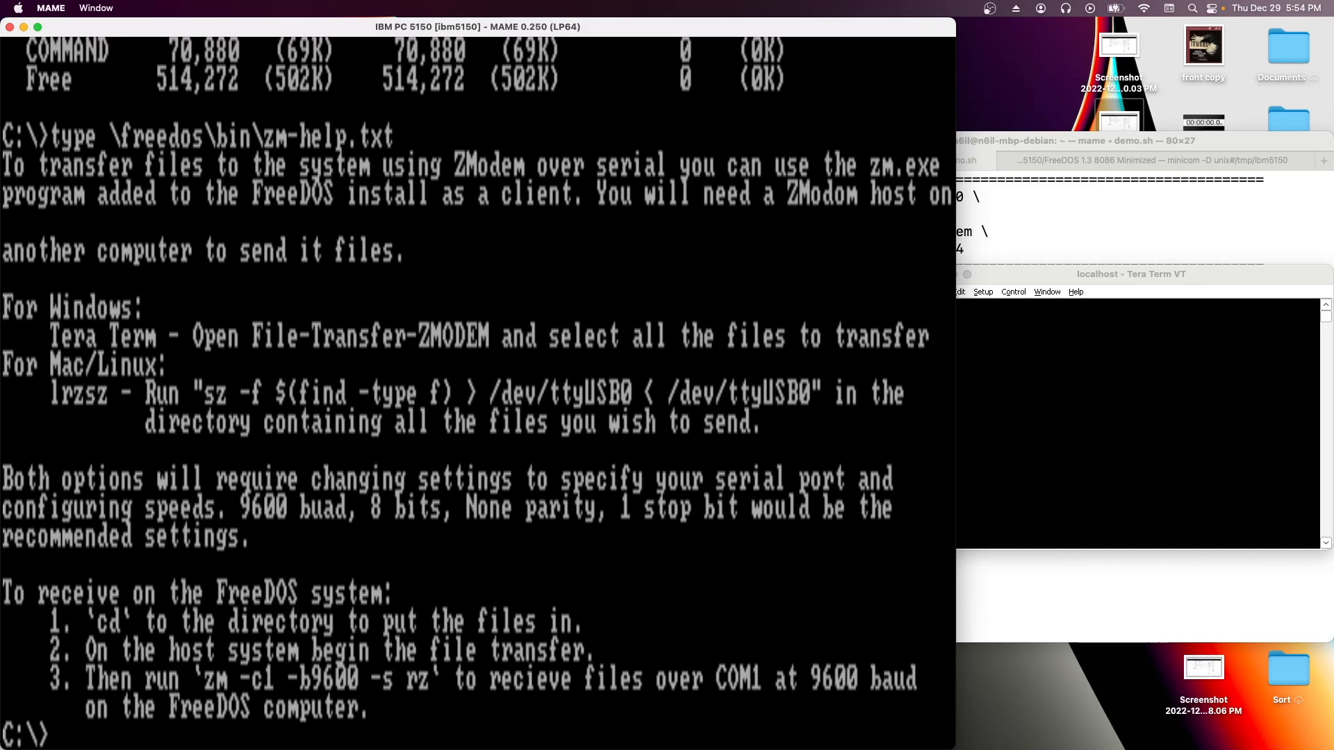
text(zm -c2 -b19200 -rts)
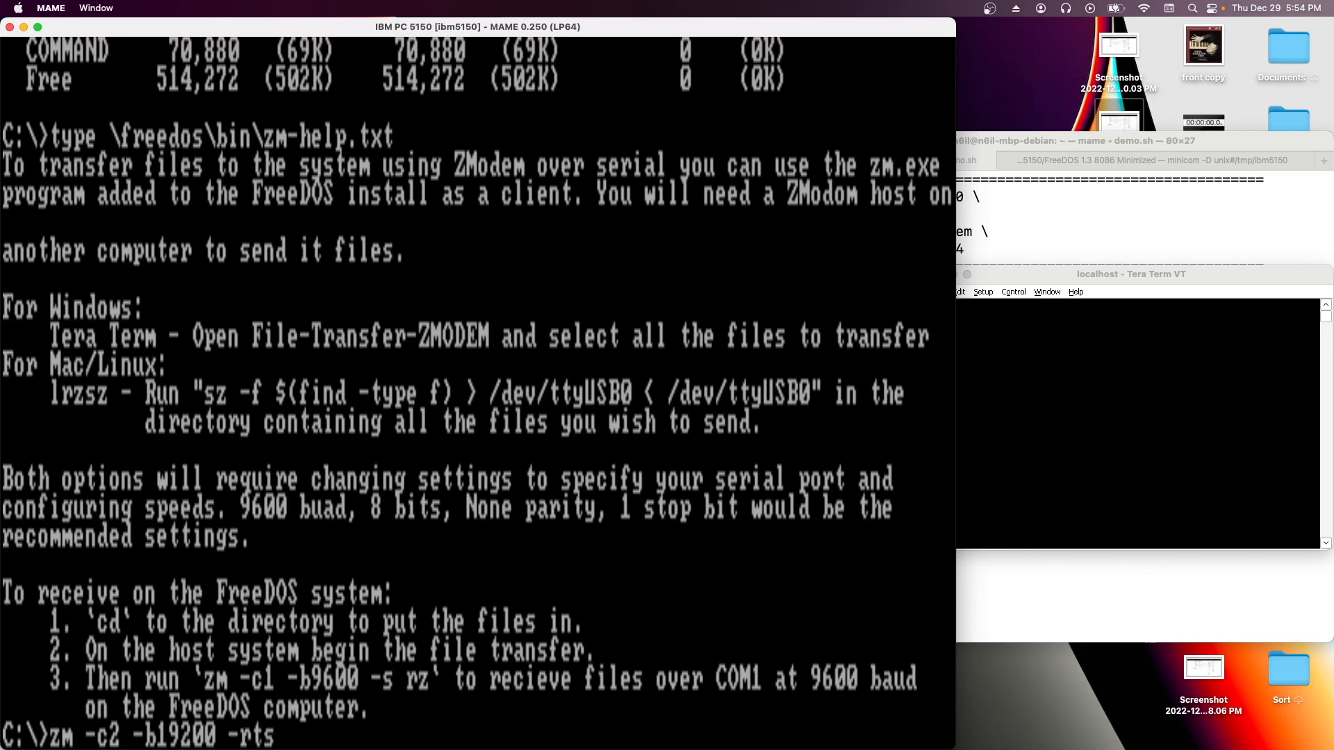
text( -s rz)
Switch to Tera Term and open the file selection for a ZMODEM send
key(super+Tab)
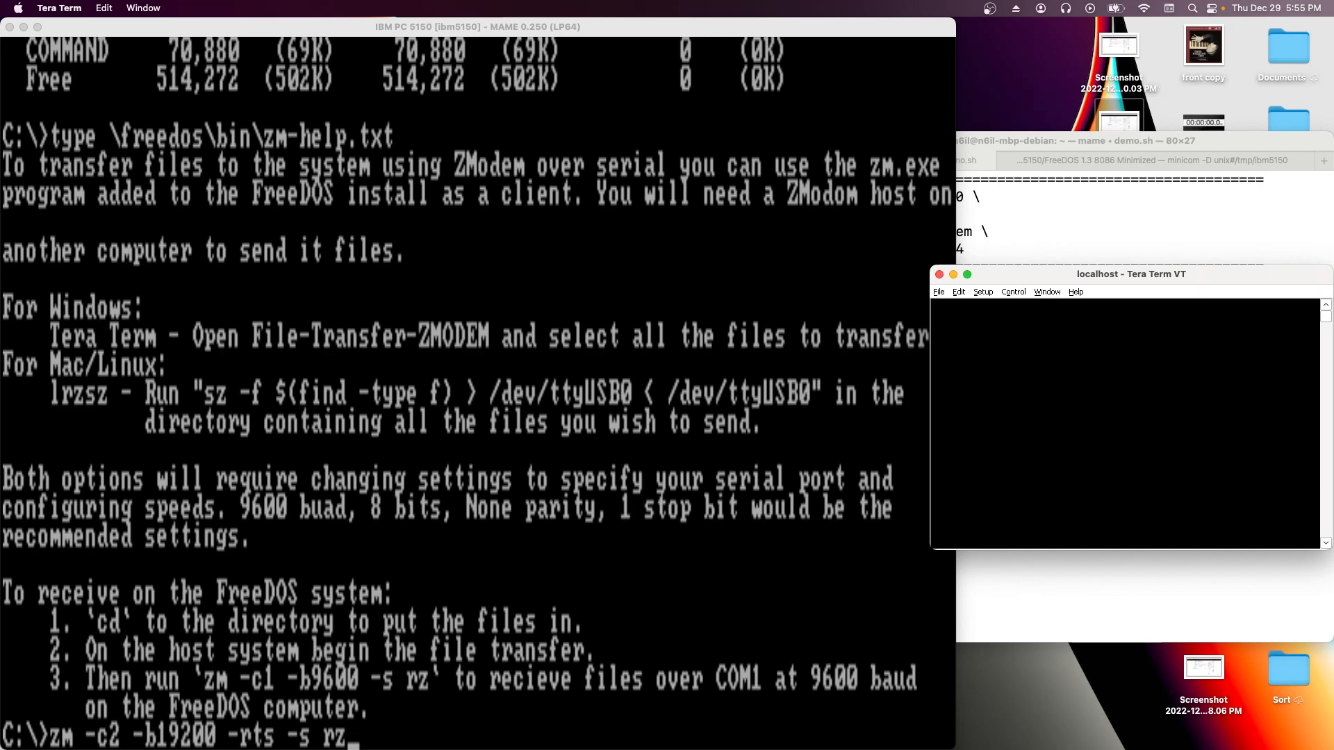
click(939, 292)
mouse_move(973, 431)
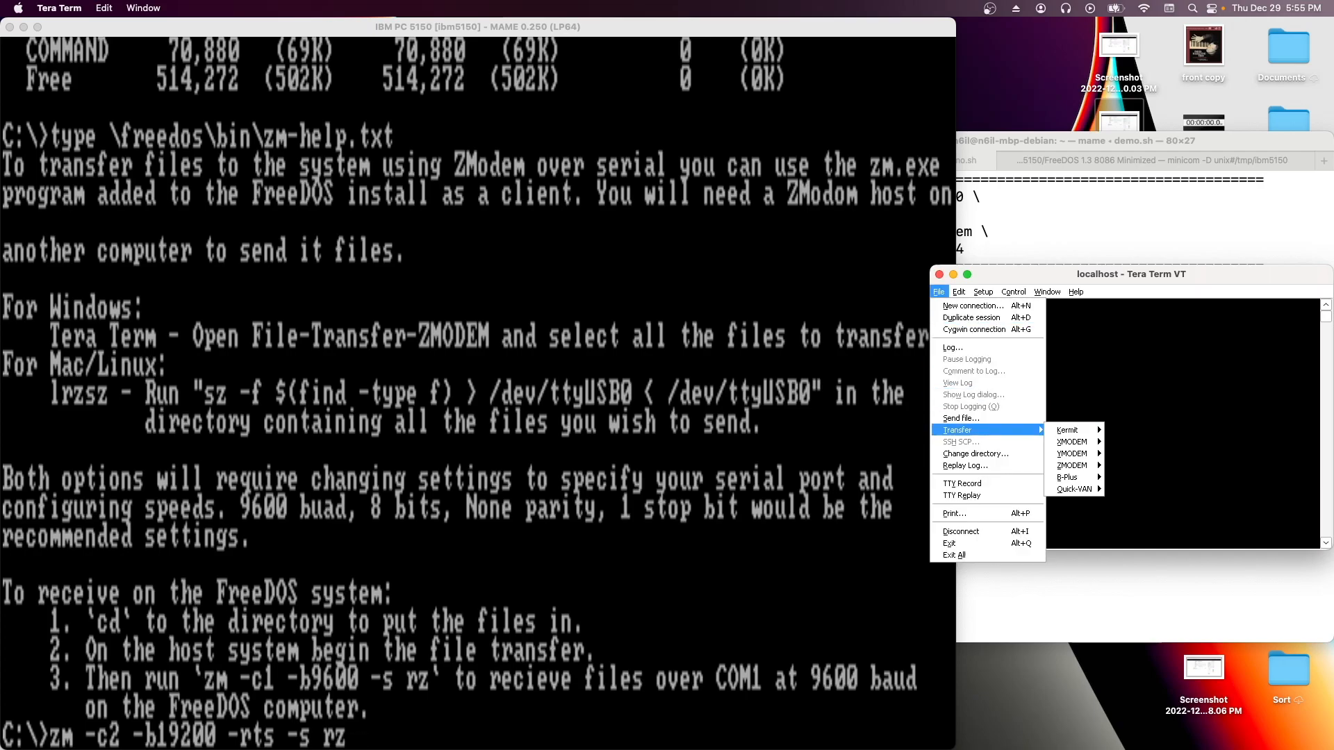
mouse_move(1072, 465)
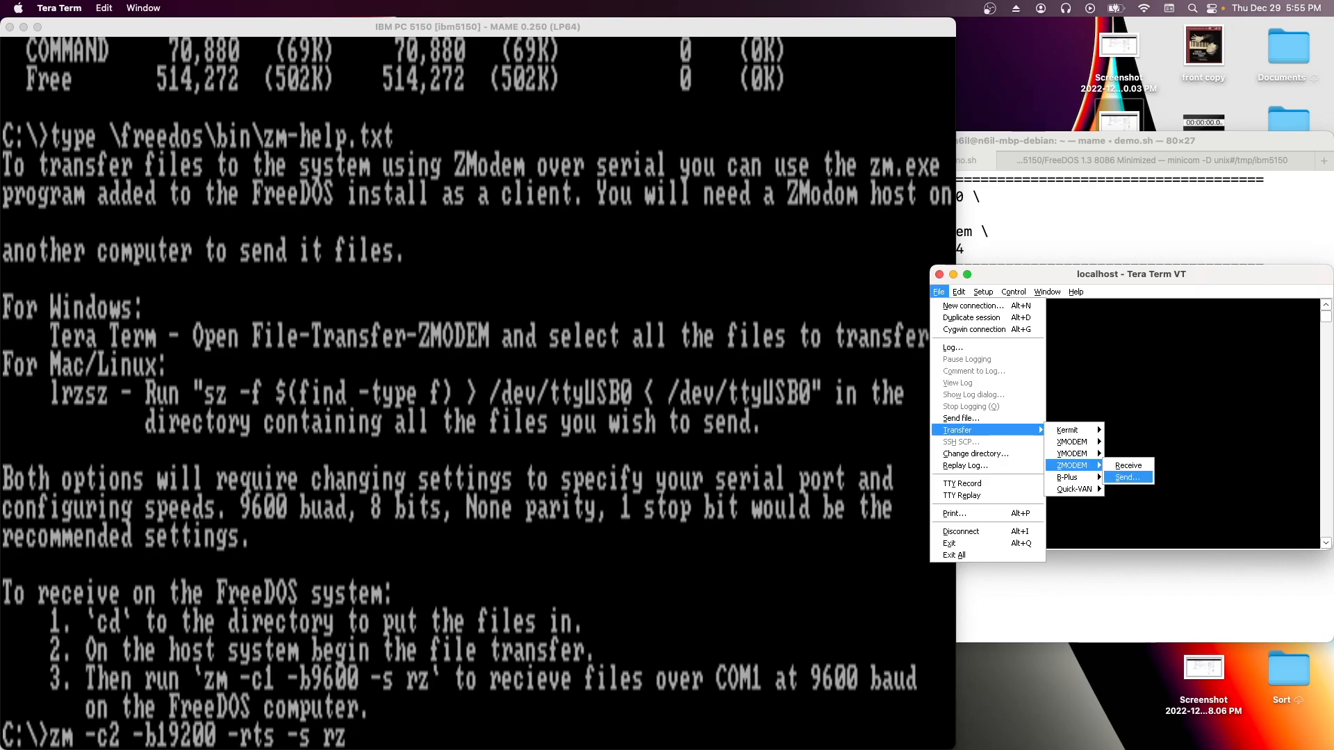
click(1127, 477)
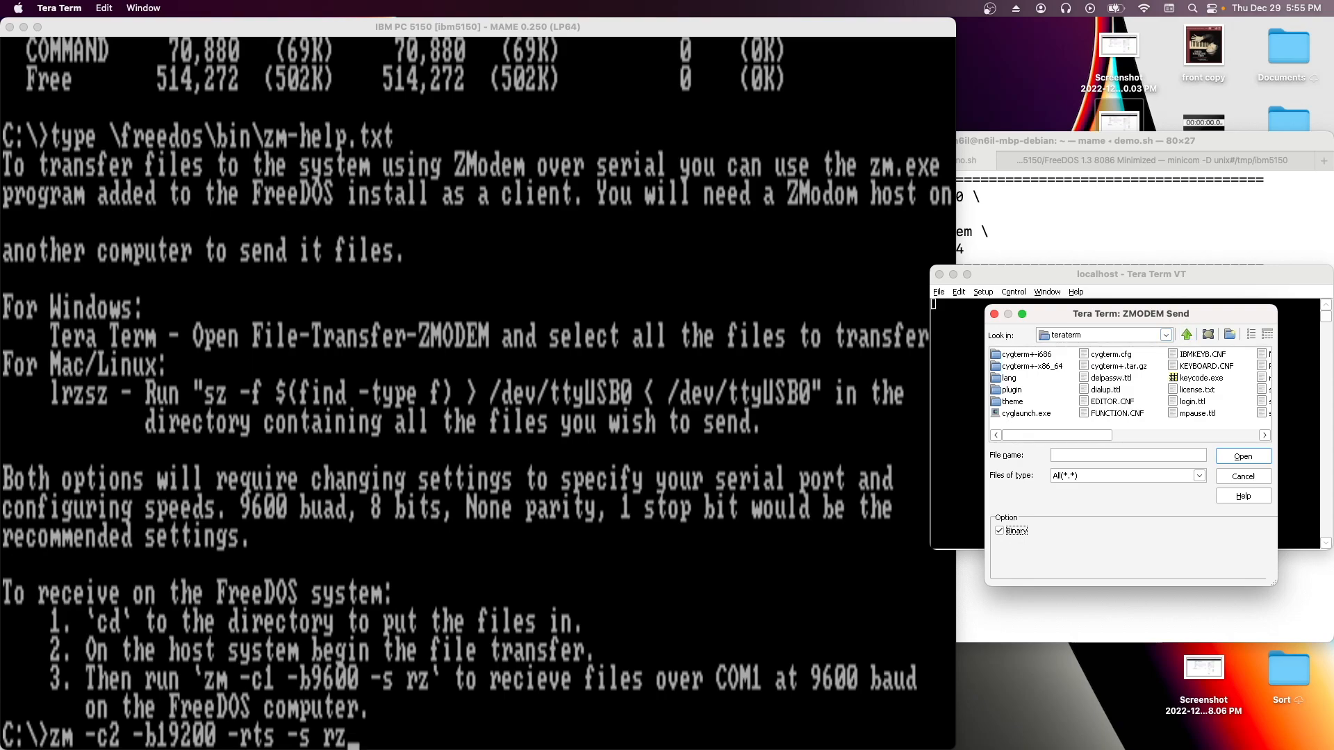
Browse the ZMODEM send dialog to the tmp folder in the user's home folder on drive Z:
click(1187, 334)
click(1186, 334)
click(1186, 335)
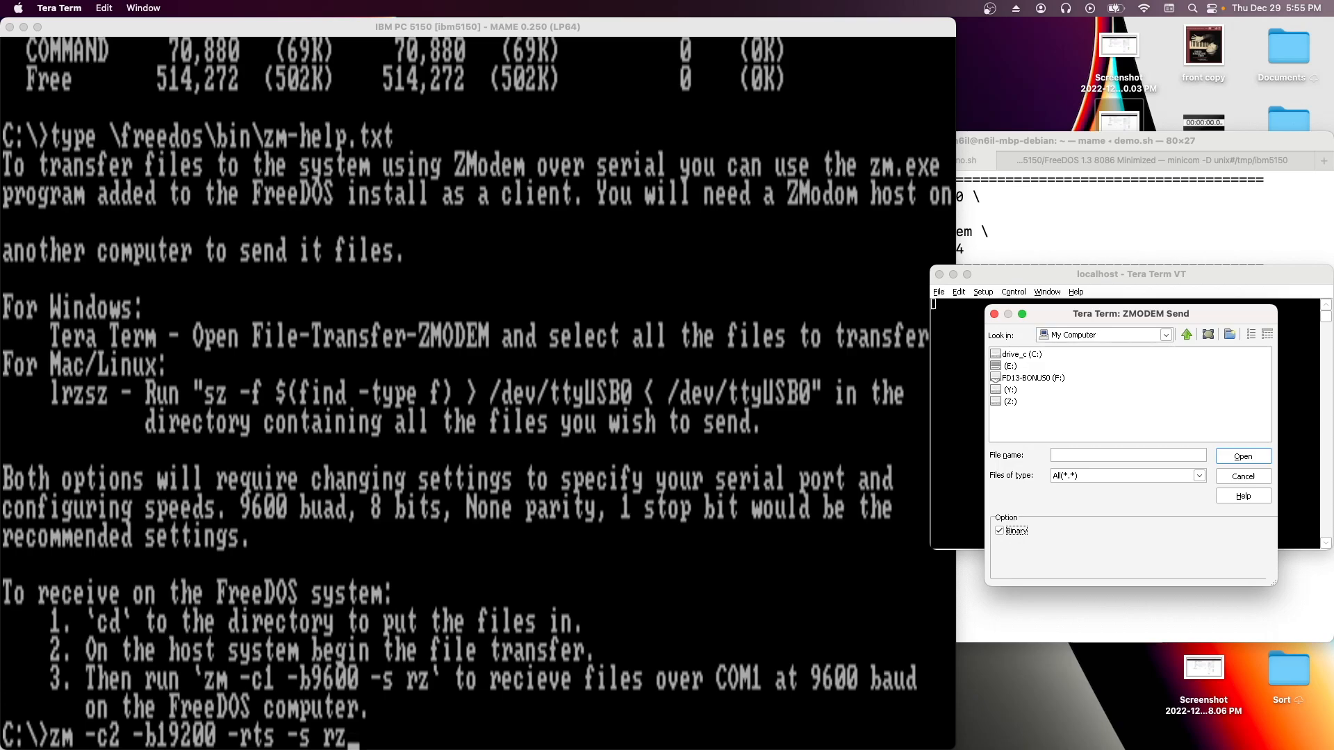
double_click(1009, 402)
double_click(1099, 413)
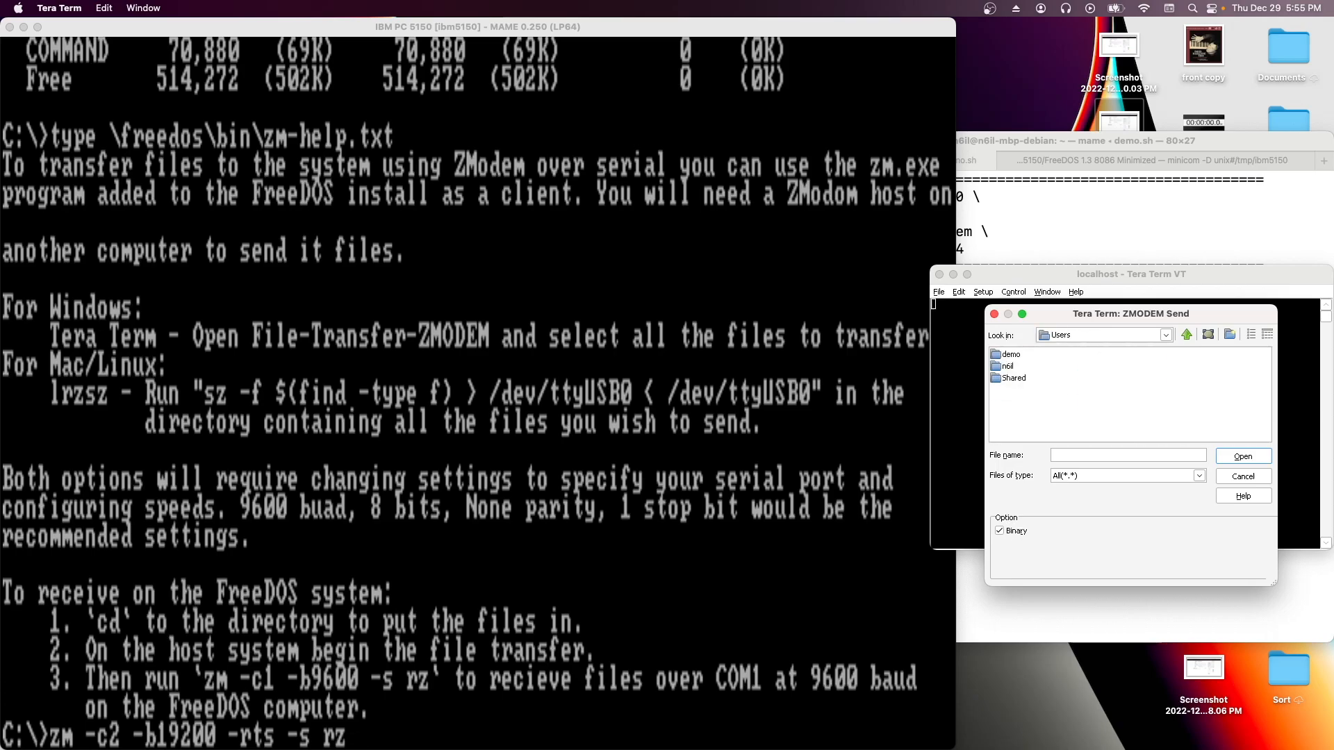
double_click(1007, 366)
click(1192, 436)
click(1112, 366)
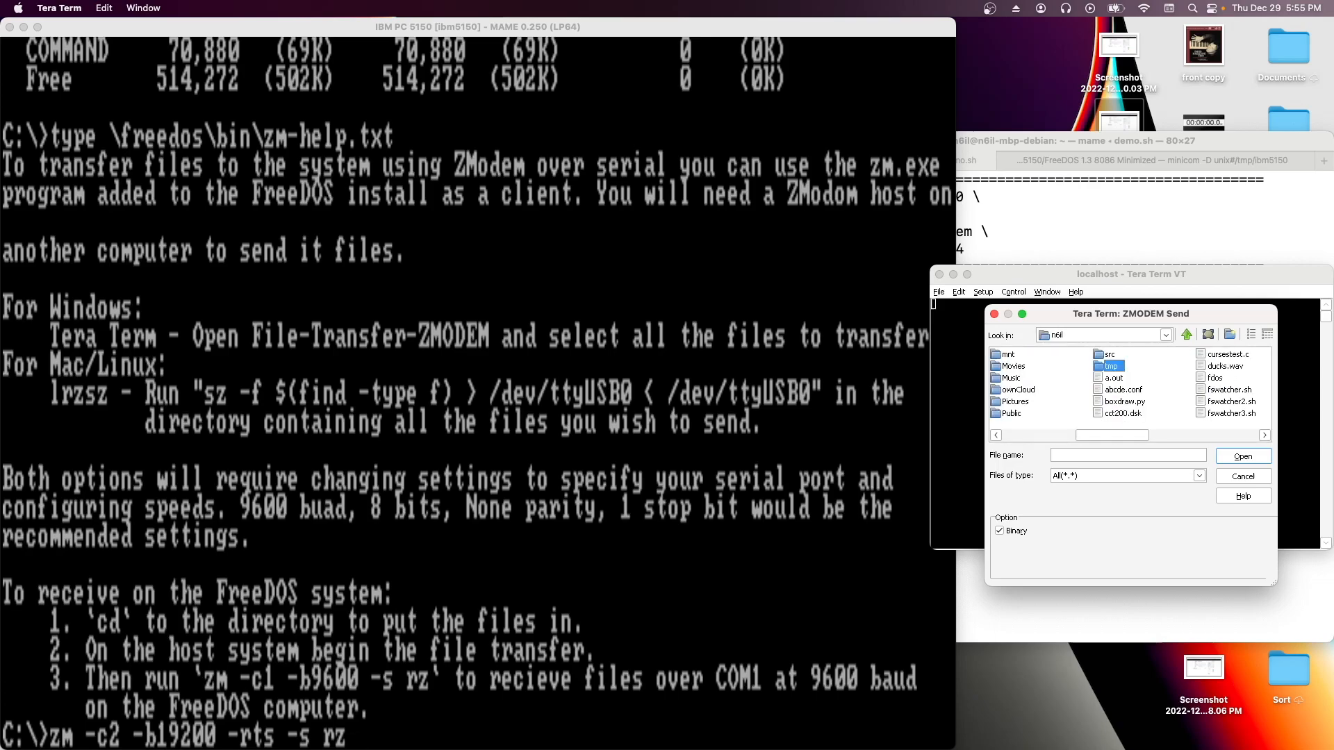
double_click(1111, 366)
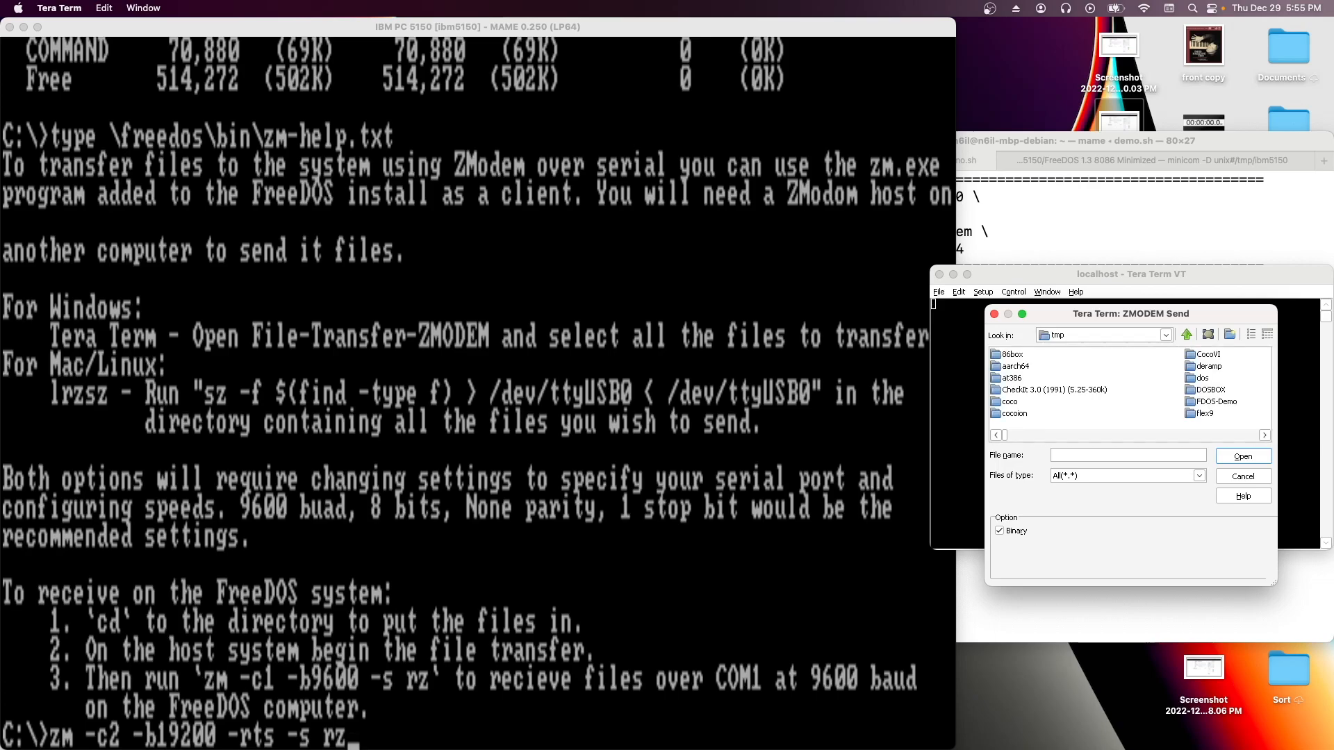
Open the FreeDOS-additional-bin folder inside ibm5150 and FreeDOS 1.3 8086 Minimized
key(i)
key(Return)
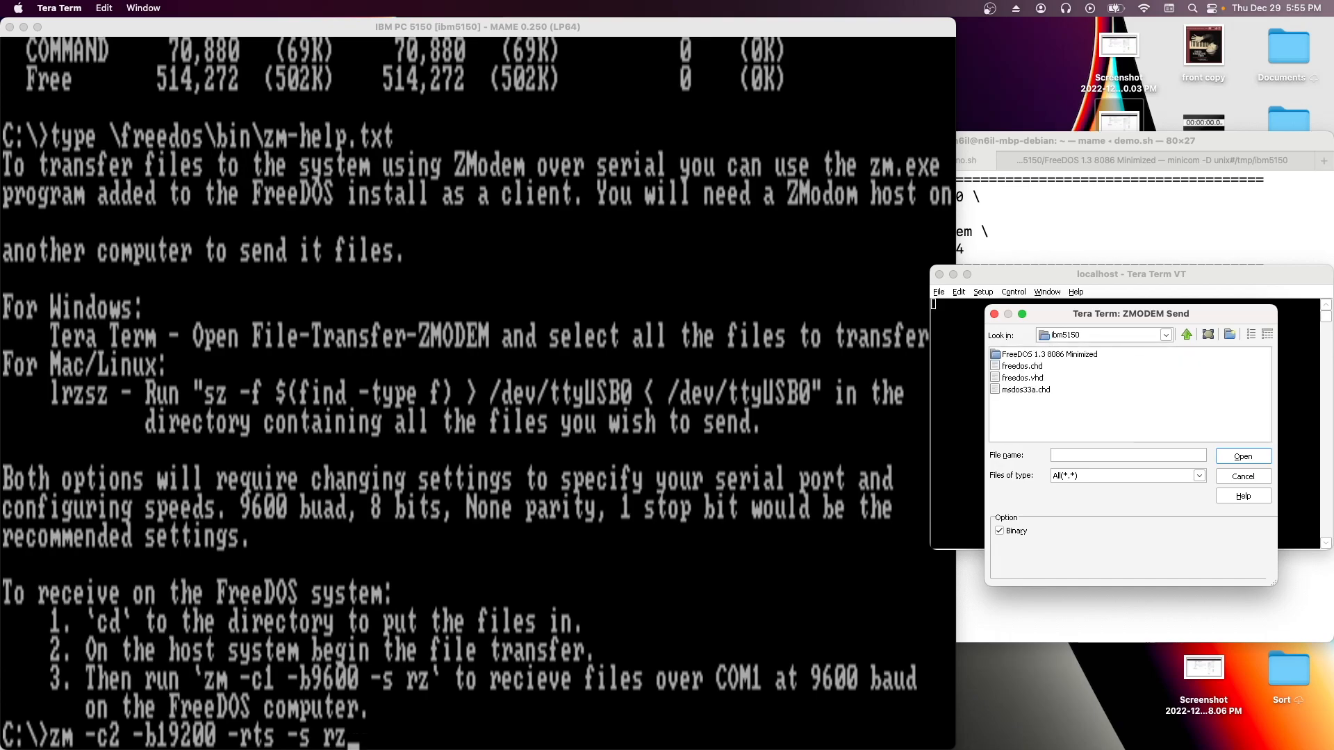
key(f)
key(Return)
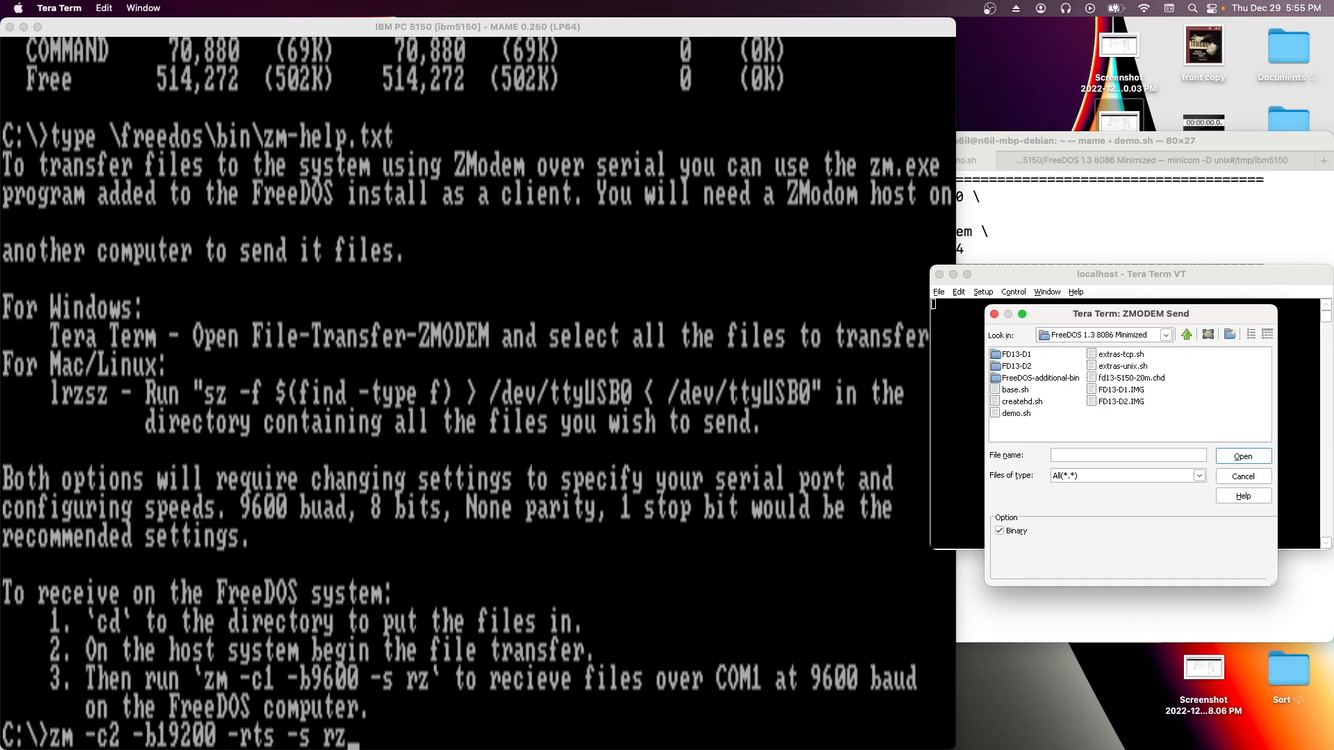
key(f)
key(r)
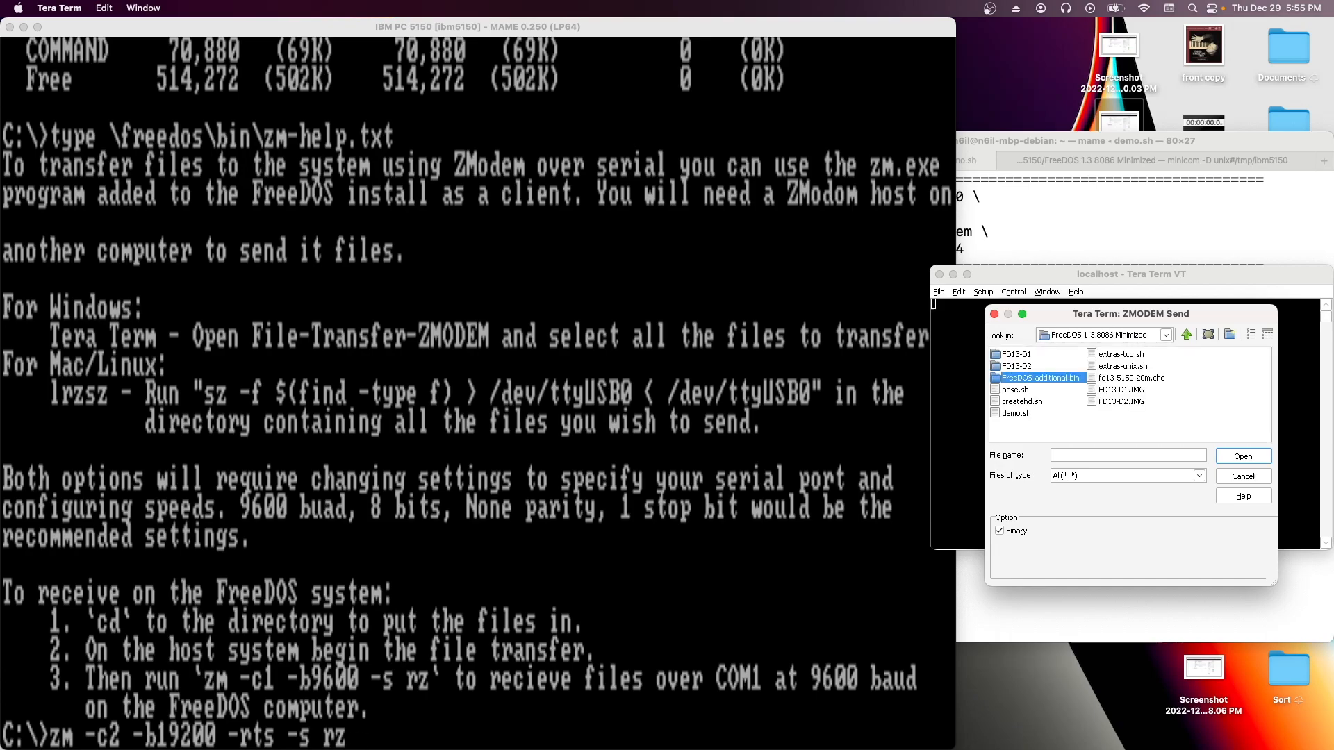
key(Return)
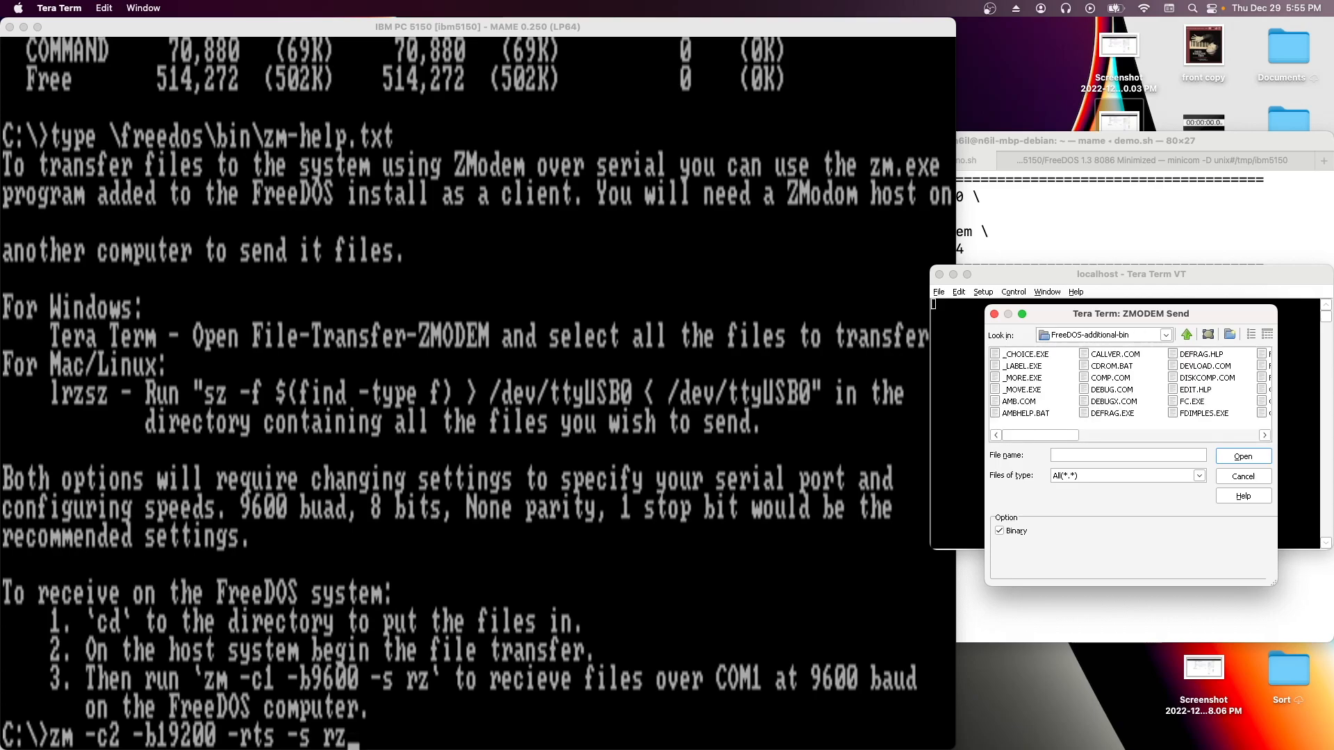
Select all files in FreeDOS-additional-bin, from _CHOICE.EXE through WELCOME.BAT, for sending
click(1026, 354)
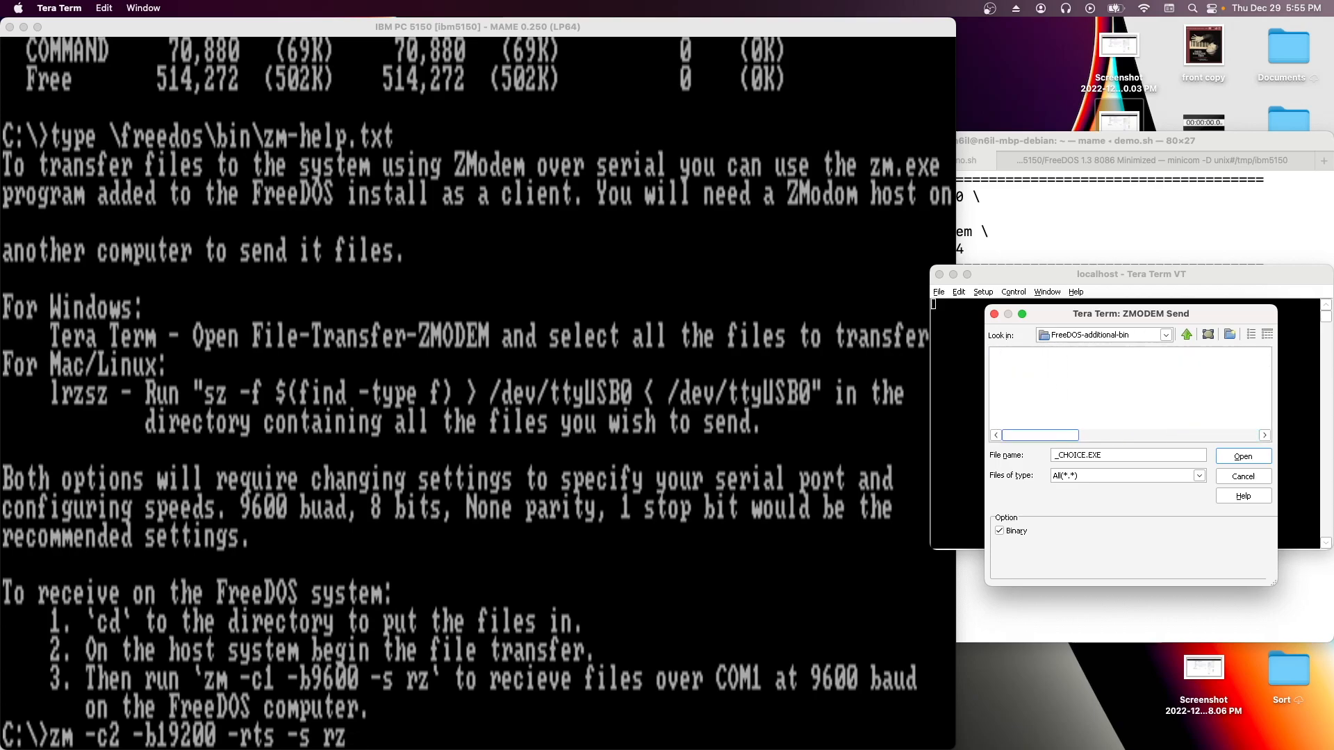
drag(1040, 435, 1221, 436)
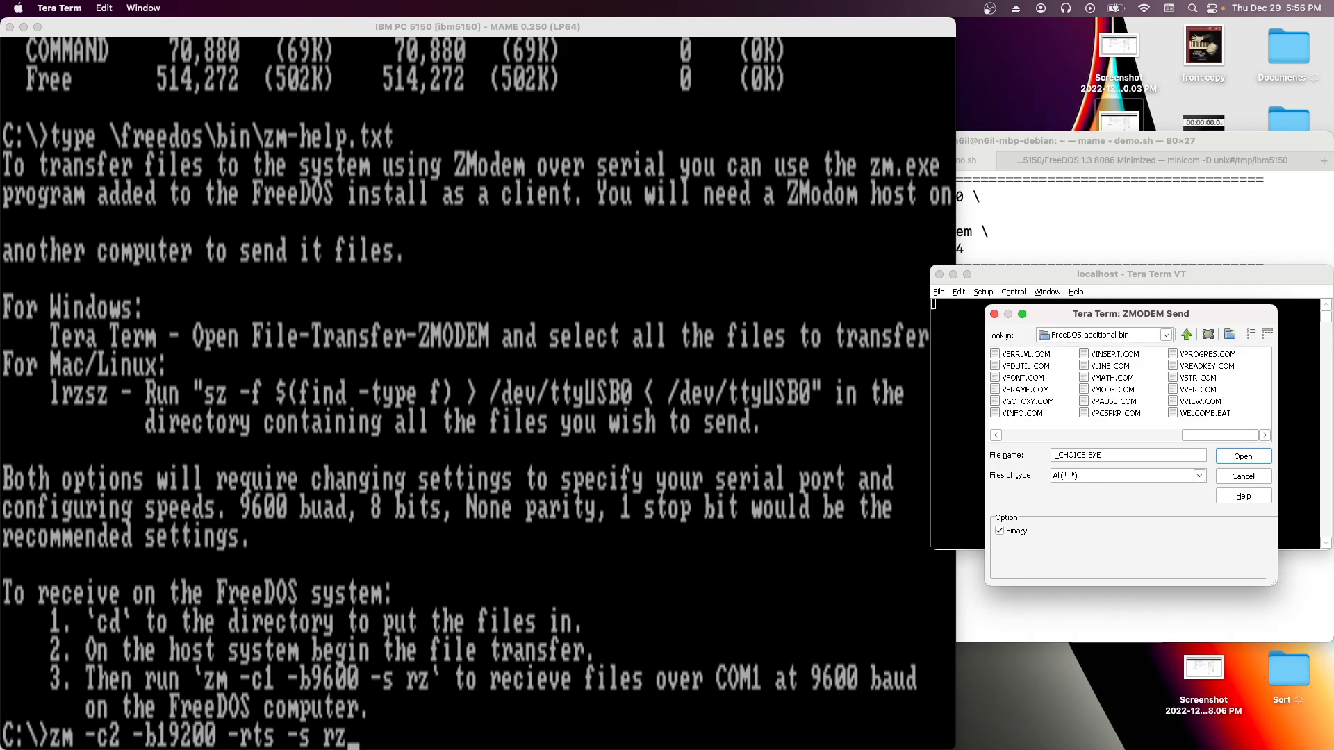
key(ctrl+a)
mouse_move(1221, 435)
mouse_down()
mouse_move(1040, 436)
mouse_move(1221, 435)
mouse_up()
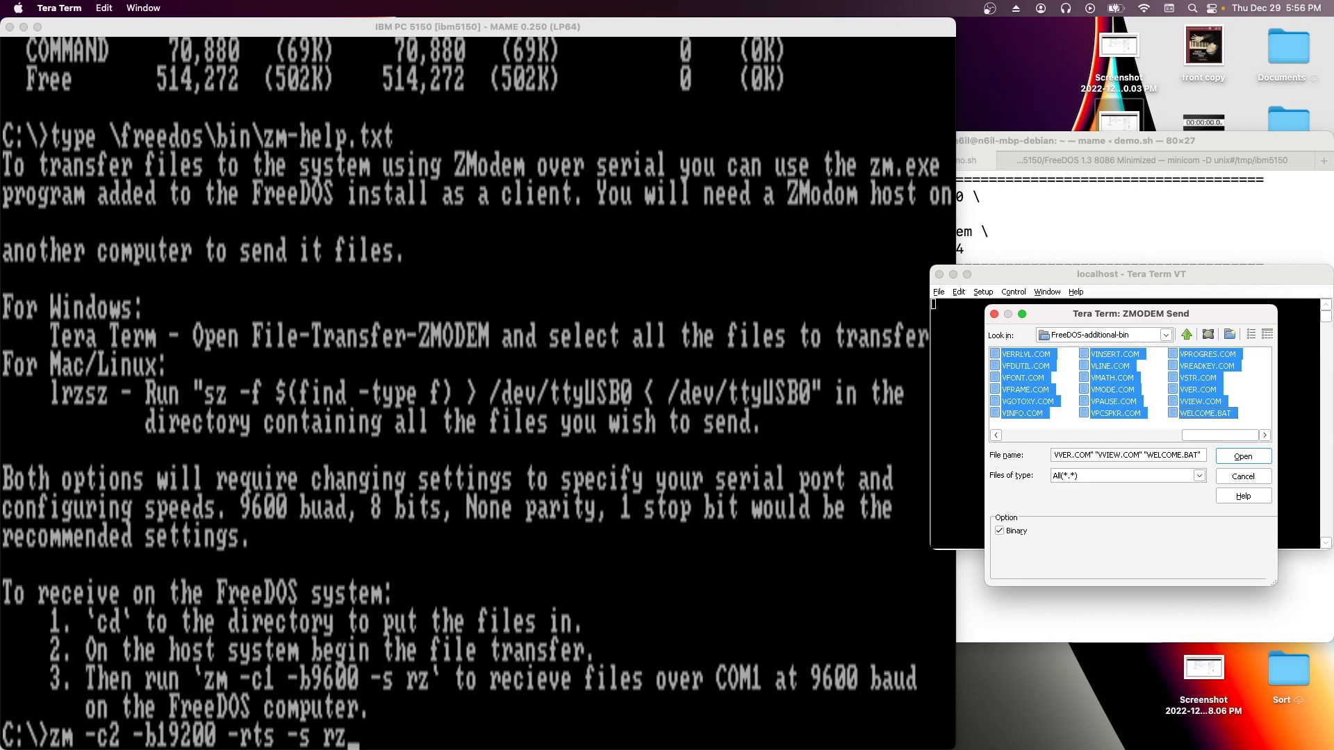
Start Tera Term's ZMODEM send of the selected files and run the prepared zm receive command in MAME
click(1243, 457)
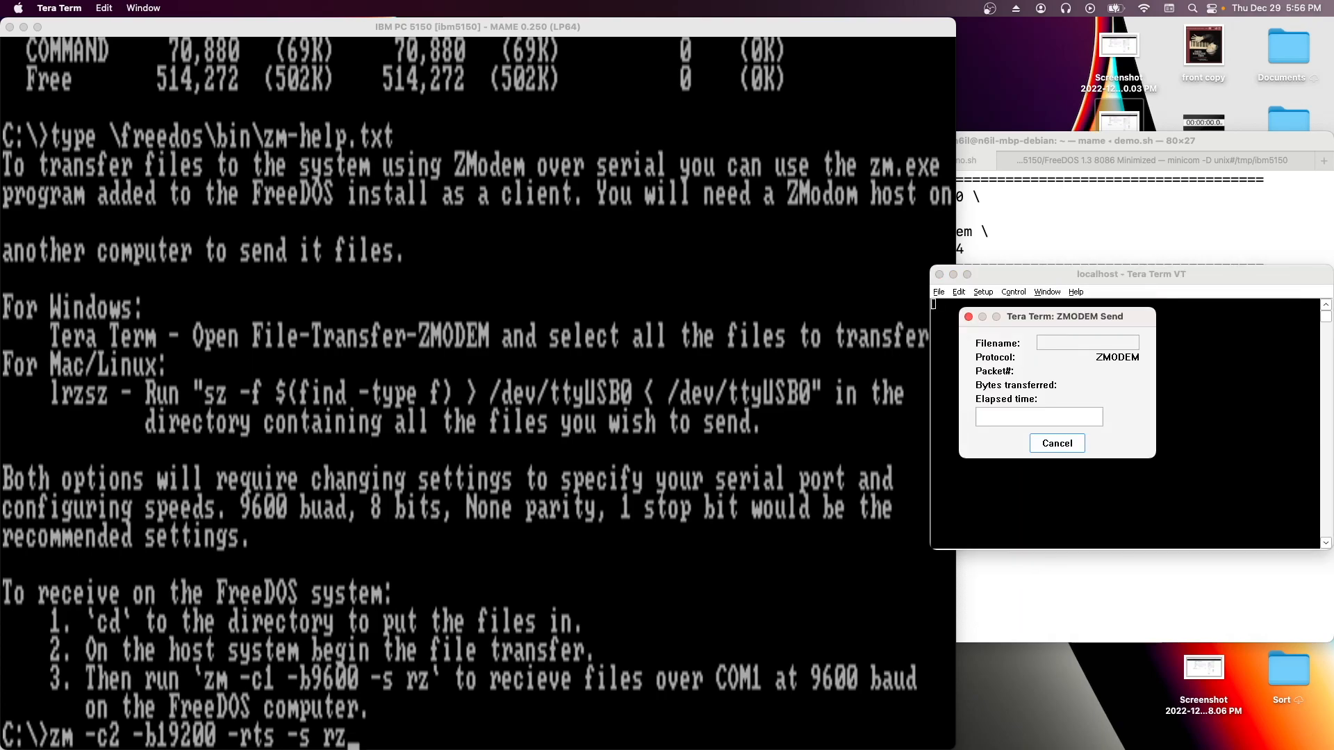
key(super+Tab)
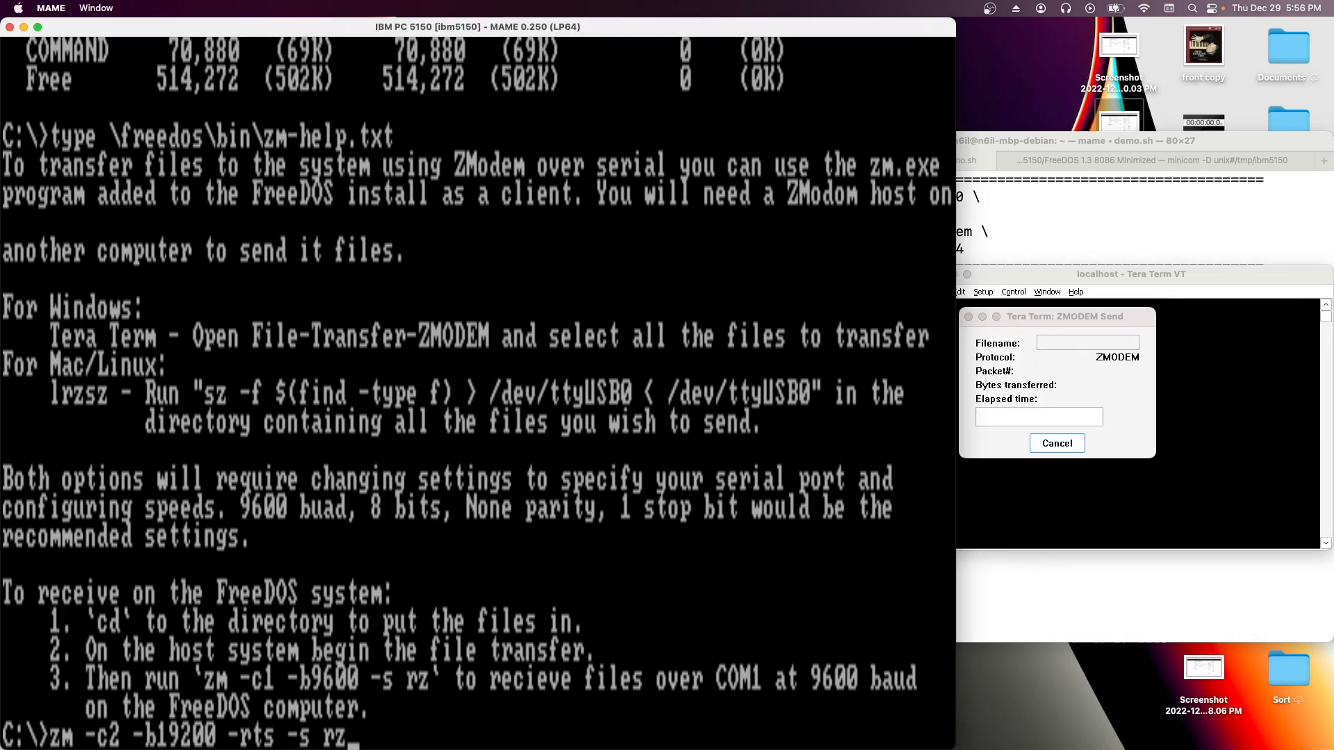
key(Return)
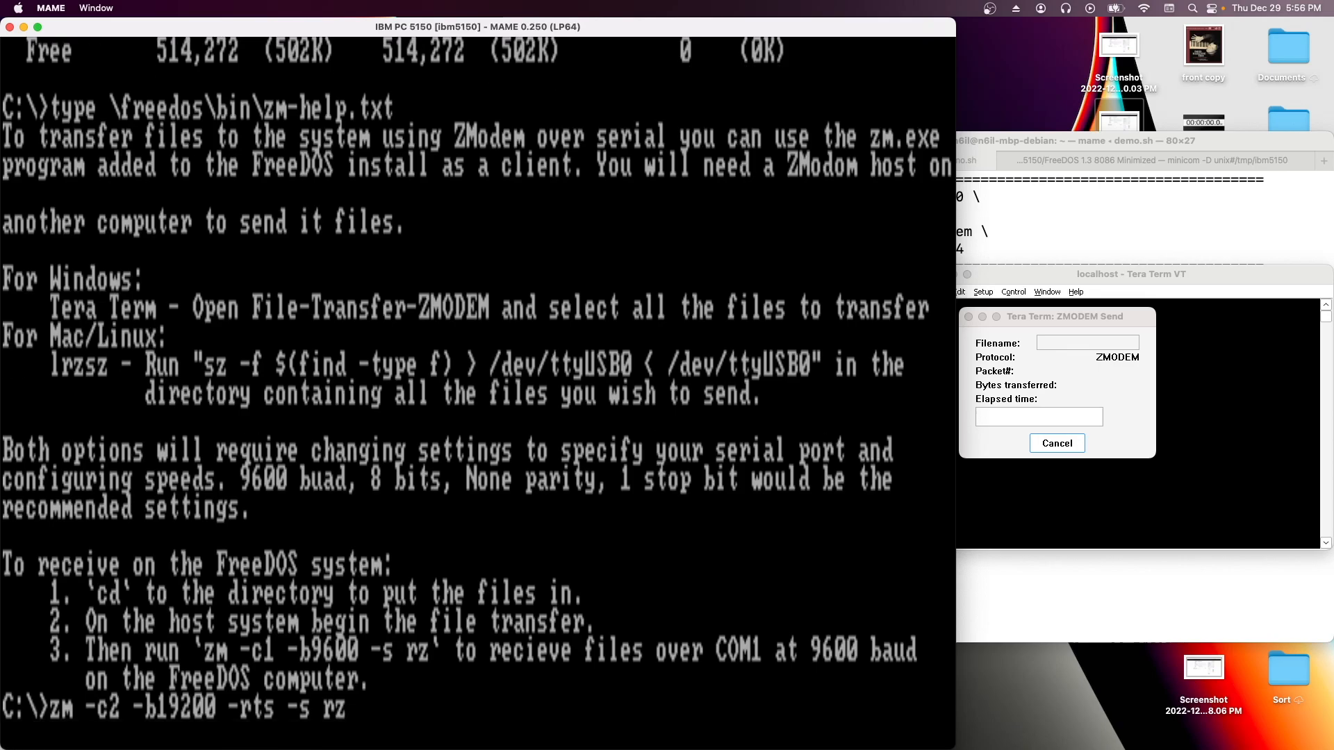